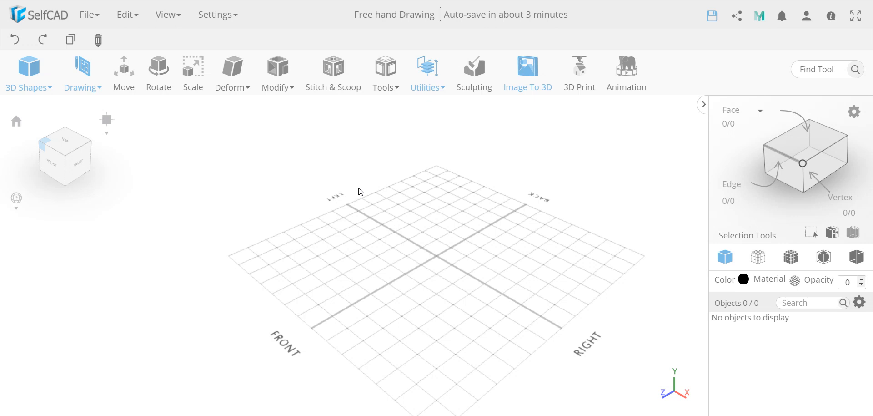
{"action": "mouse_move", "coordinate": [69, 74]}
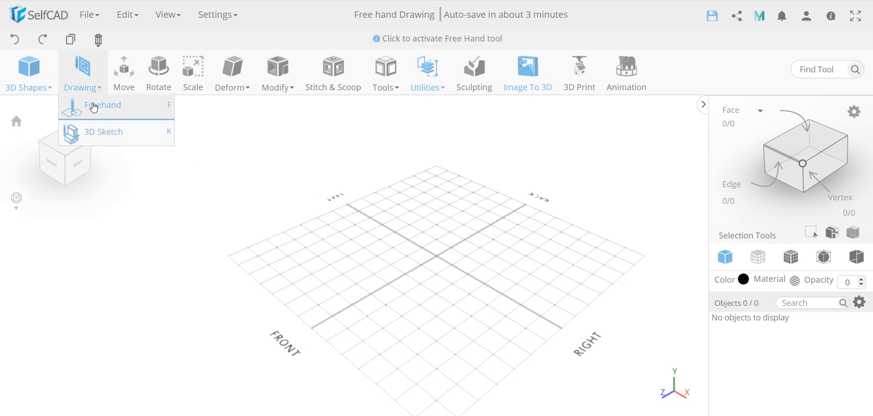
{"action": "left_click", "coordinate": [90, 123]}
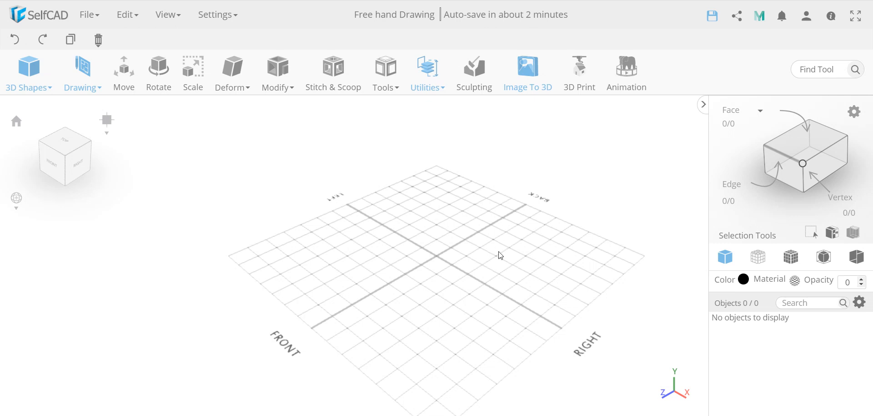
Add the Bookshelf image from the Desktop to the workspace as a reference image.
{"action": "left_click", "coordinate": [172, 16]}
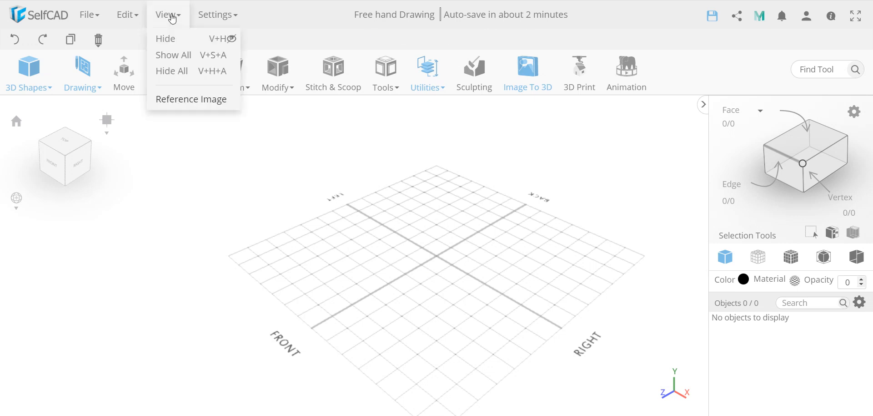
{"action": "left_click", "coordinate": [177, 103]}
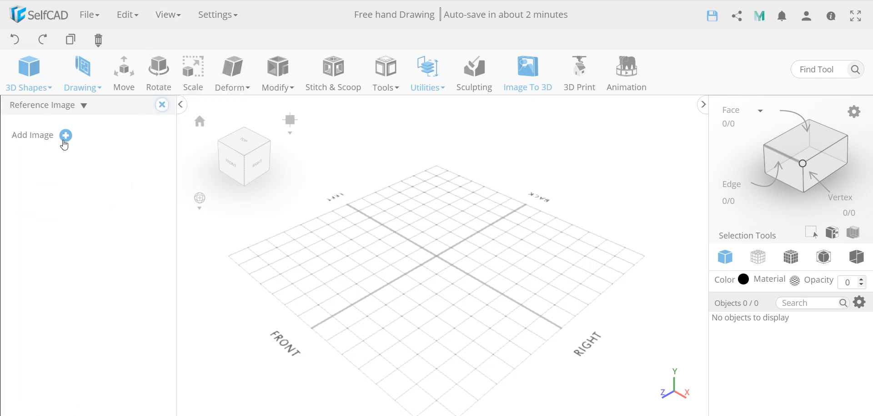
{"action": "left_click", "coordinate": [65, 139]}
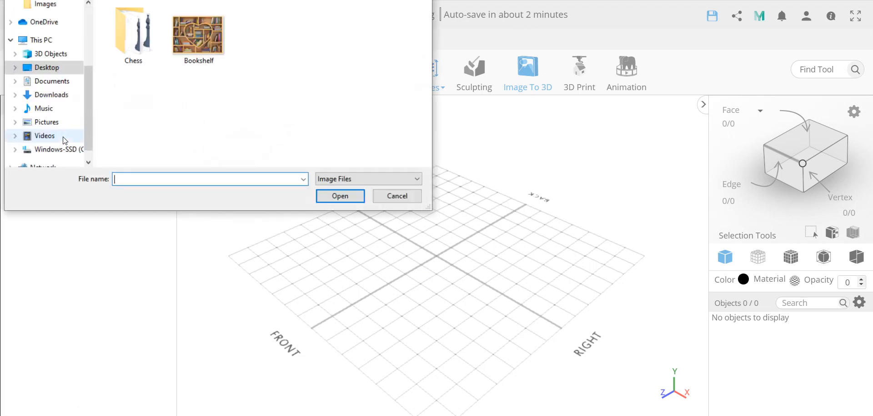
{"action": "left_click", "coordinate": [201, 41]}
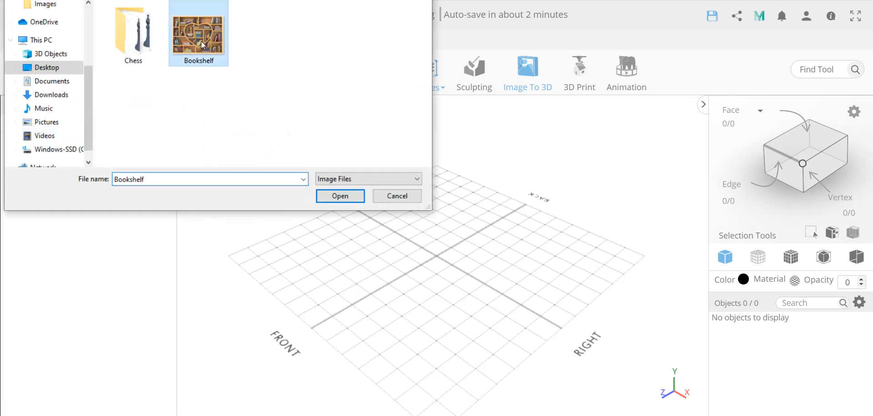
{"action": "left_click", "coordinate": [341, 196]}
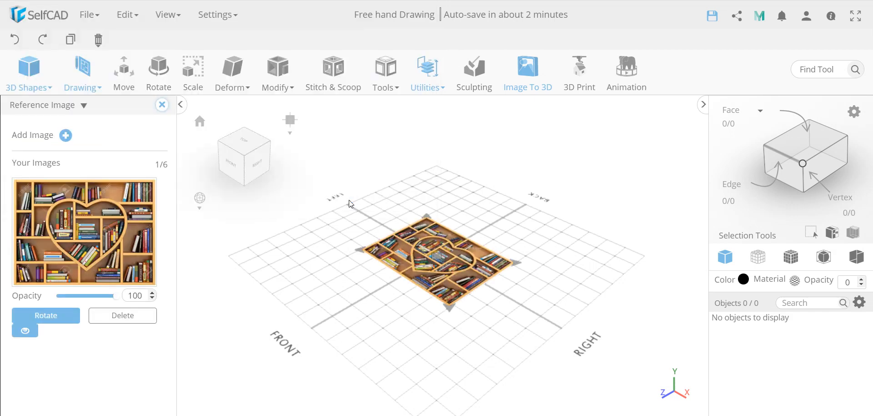
Examine the bookshelf reference image on the grid up close, including its heart-shaped frame, shelves and corner handles.
{"action": "right_click_drag", "start_coordinate": [364, 307], "coordinate": [445, 328]}
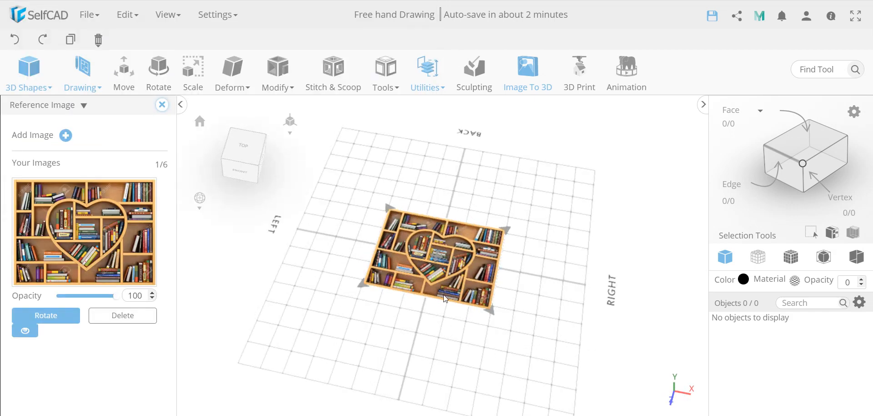
{"action": "scroll", "coordinate": [442, 266], "scroll_direction": "up", "scroll_amount": 5}
{"action": "scroll", "coordinate": [441, 265], "scroll_direction": "up", "scroll_amount": 5}
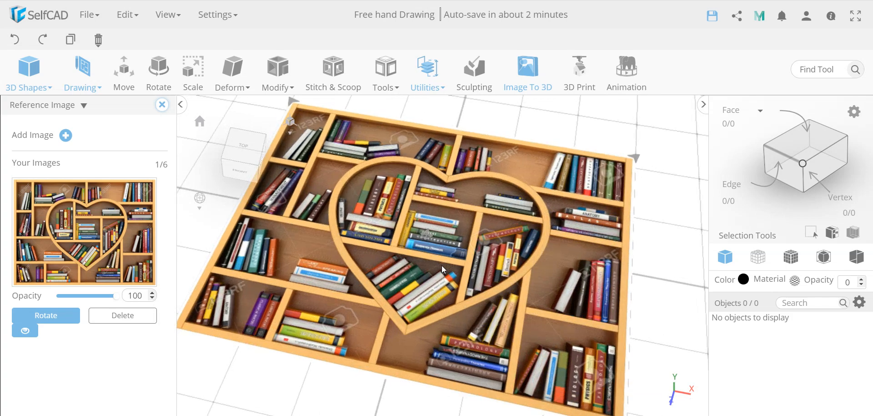
{"action": "scroll", "coordinate": [441, 265], "scroll_direction": "down", "scroll_amount": 3}
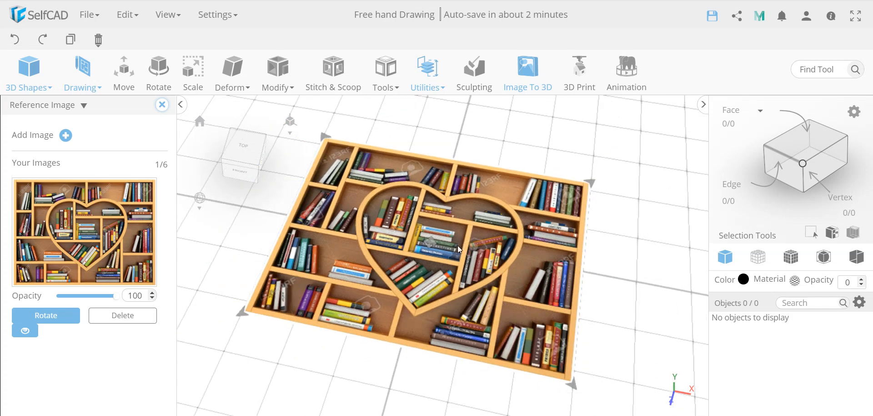
{"action": "scroll", "coordinate": [458, 245], "scroll_direction": "down", "scroll_amount": 5}
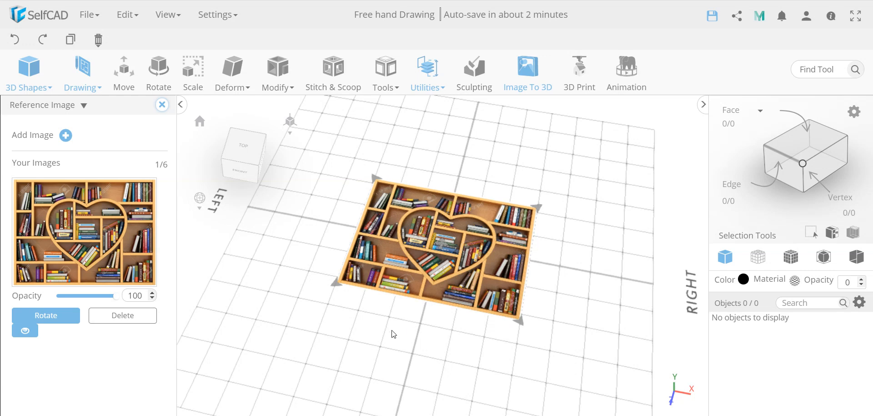
{"action": "scroll", "coordinate": [464, 201], "scroll_direction": "up", "scroll_amount": 5}
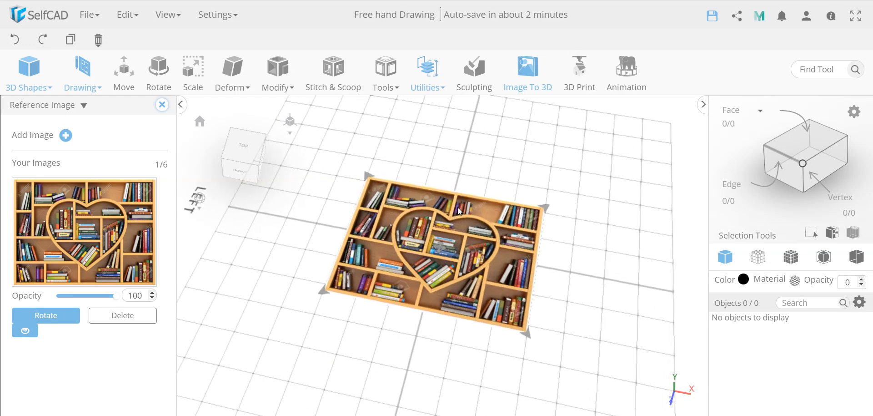
{"action": "scroll", "coordinate": [457, 207], "scroll_direction": "up", "scroll_amount": 2}
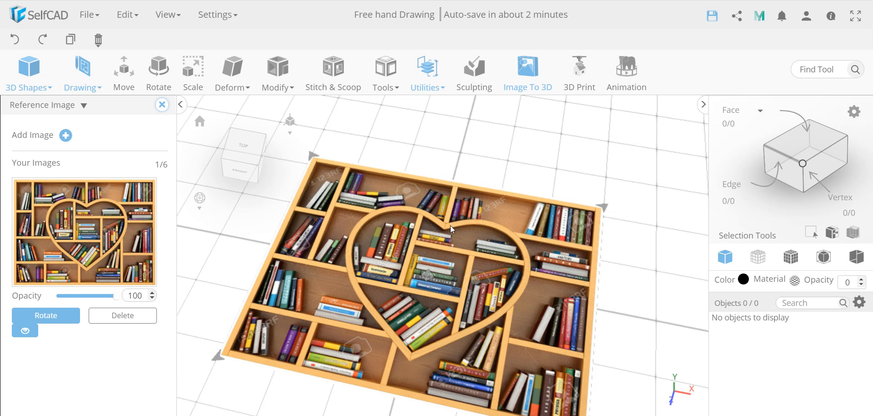
{"action": "scroll", "coordinate": [454, 190], "scroll_direction": "up", "scroll_amount": 5}
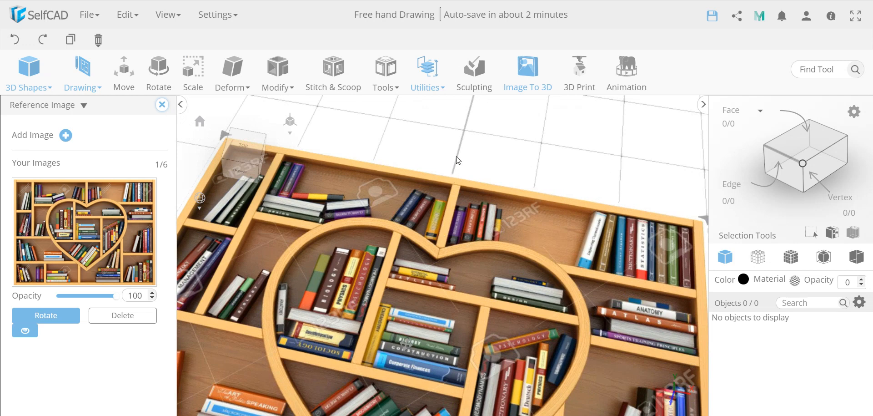
{"action": "scroll", "coordinate": [459, 157], "scroll_direction": "down", "scroll_amount": 10}
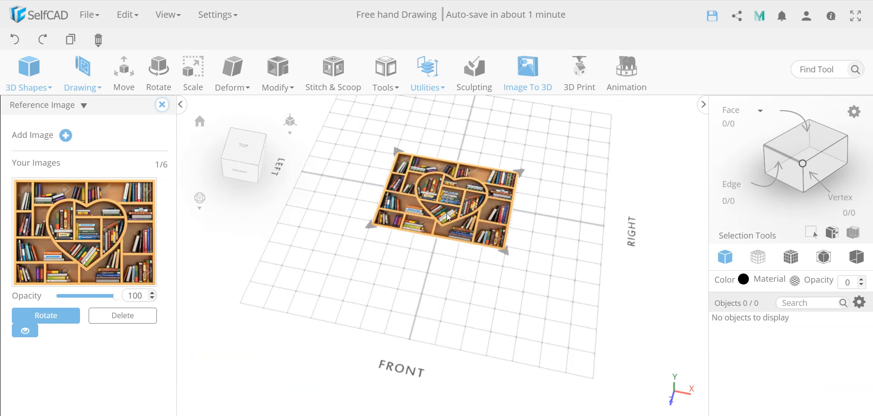
{"action": "scroll", "coordinate": [445, 178], "scroll_direction": "up", "scroll_amount": 5}
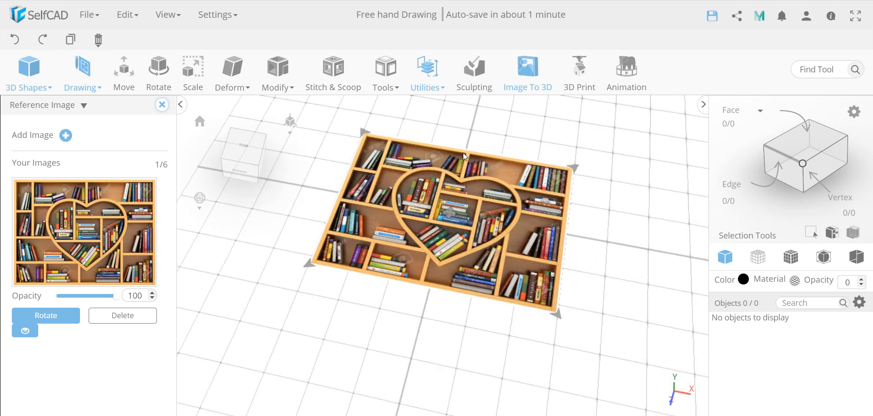
{"action": "scroll", "coordinate": [476, 192], "scroll_direction": "down", "scroll_amount": 5}
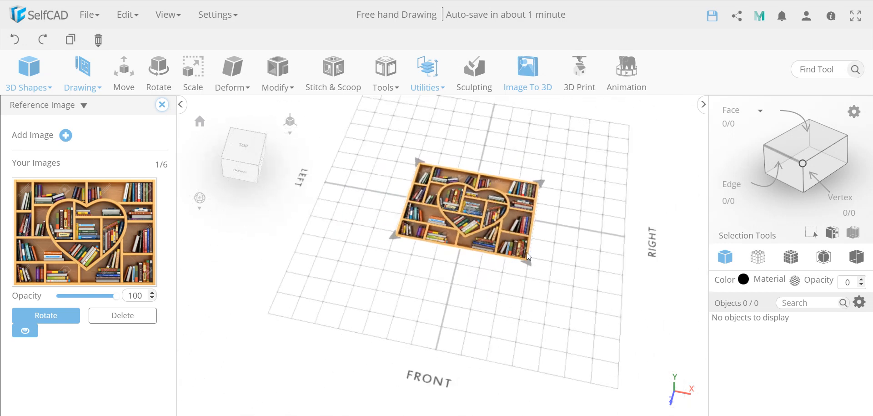
Enlarge the bookshelf reference image slightly by its two front corners.
{"action": "left_click_drag", "start_coordinate": [531, 260], "coordinate": [561, 276]}
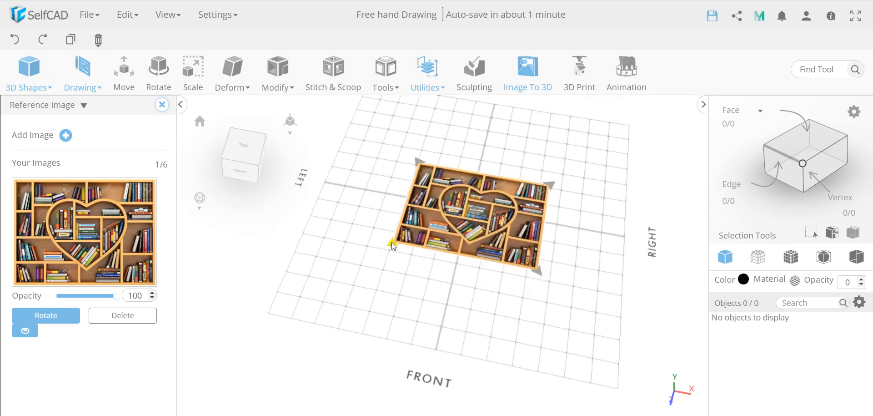
{"action": "mouse_move", "coordinate": [392, 241]}
{"action": "left_mouse_down"}
{"action": "mouse_move", "coordinate": [337, 277]}
{"action": "mouse_move", "coordinate": [386, 244]}
{"action": "left_mouse_up"}
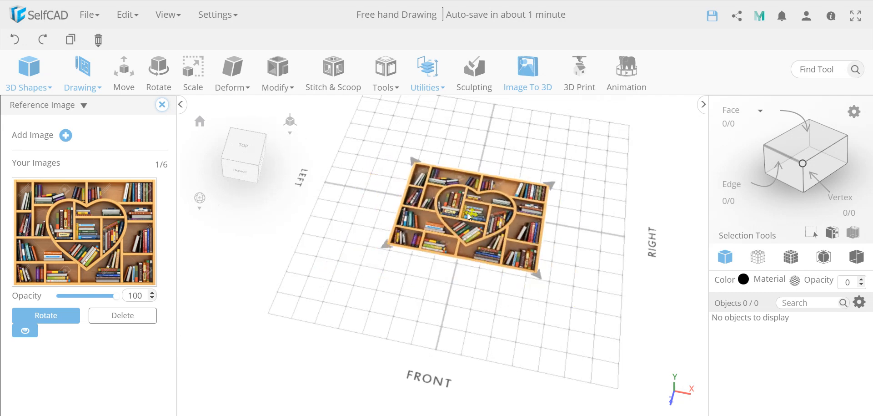
Move the bookshelf reference image from the grid's centre to its back-right corner.
{"action": "left_click_drag", "start_coordinate": [471, 216], "coordinate": [595, 120]}
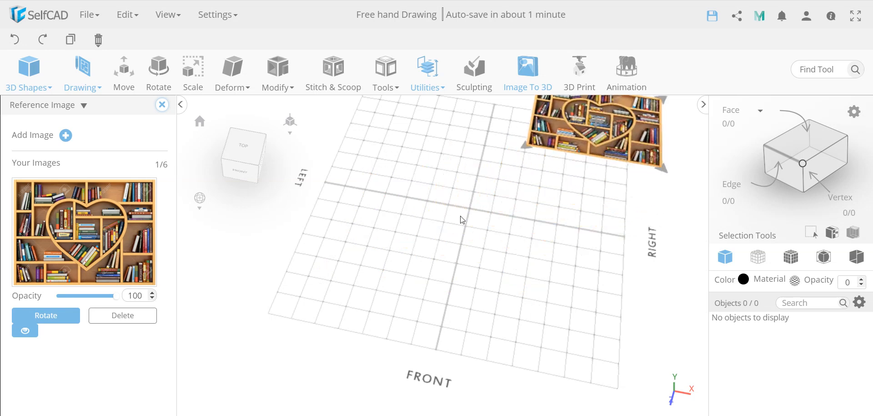
{"action": "scroll", "coordinate": [460, 216], "scroll_direction": "down", "scroll_amount": 3}
{"action": "key", "text": "Up"}
{"action": "key", "text": "Up"}
{"action": "key", "text": "Up"}
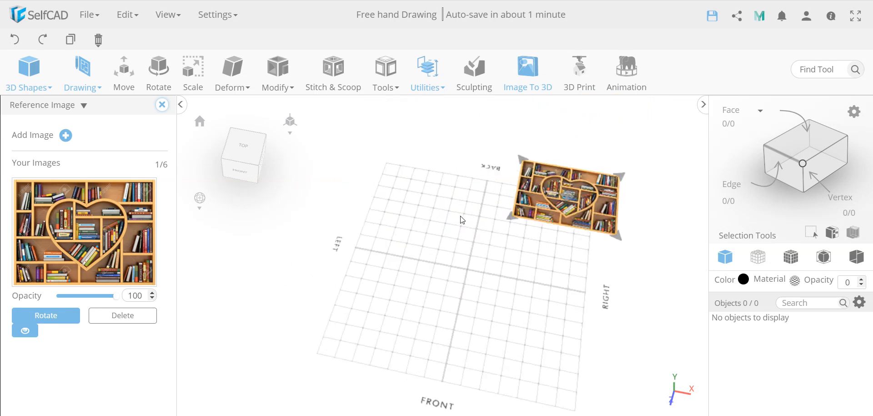
{"action": "right_click_drag", "start_coordinate": [459, 276], "coordinate": [479, 253]}
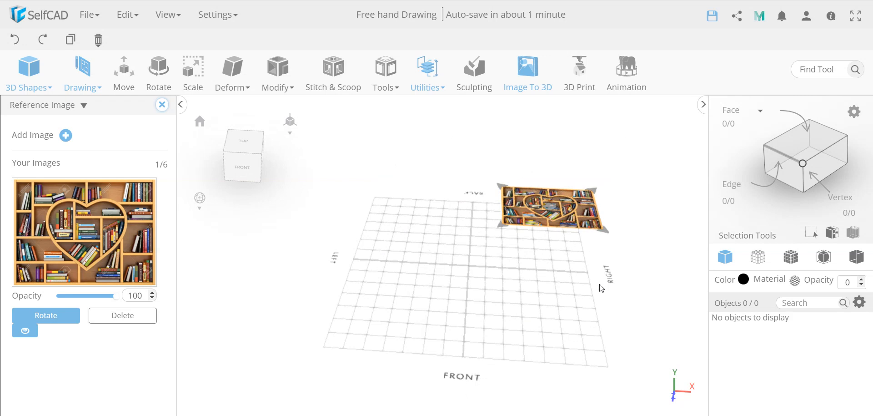
{"action": "right_click_drag", "start_coordinate": [454, 287], "coordinate": [447, 286]}
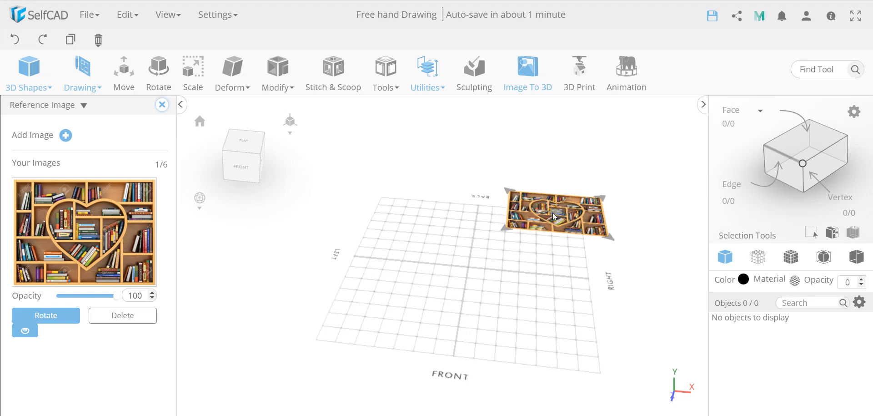
Stand the bookshelf reference image upright along the back of the grid and move it onto the vertical plane on the right side.
{"action": "left_click_drag", "start_coordinate": [559, 215], "coordinate": [494, 172]}
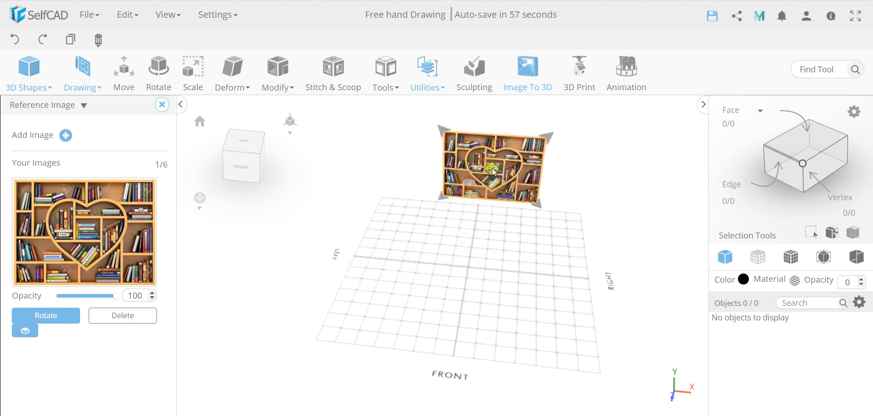
{"action": "right_click_drag", "start_coordinate": [435, 241], "coordinate": [437, 244]}
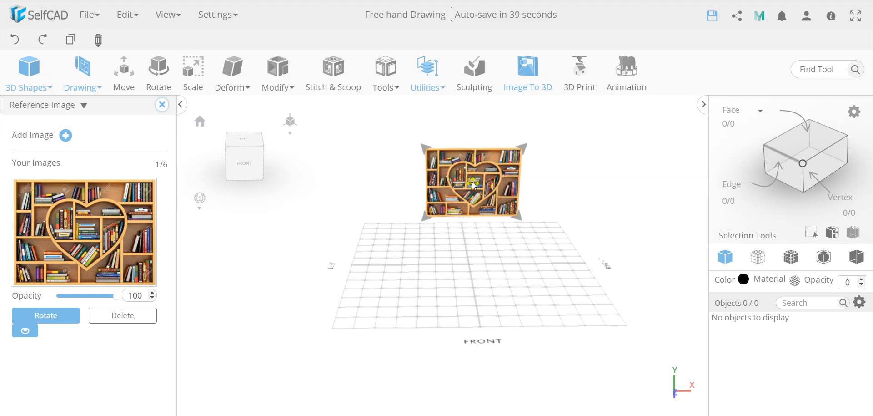
{"action": "left_click_drag", "start_coordinate": [473, 185], "coordinate": [609, 172]}
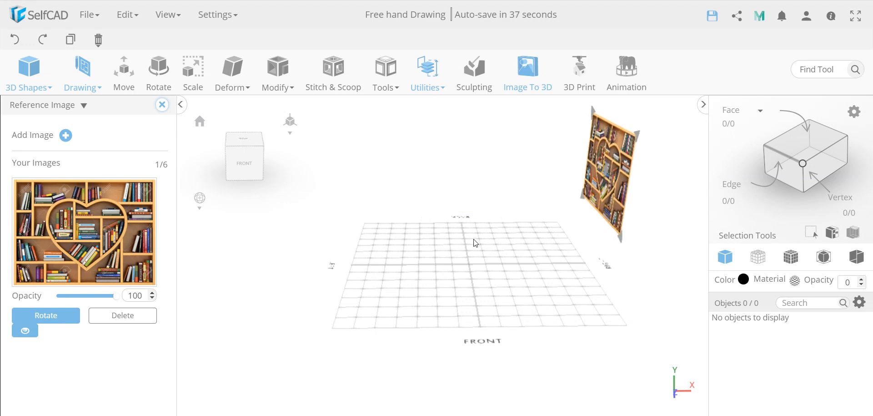
{"action": "left_click_drag", "start_coordinate": [473, 239], "coordinate": [495, 240]}
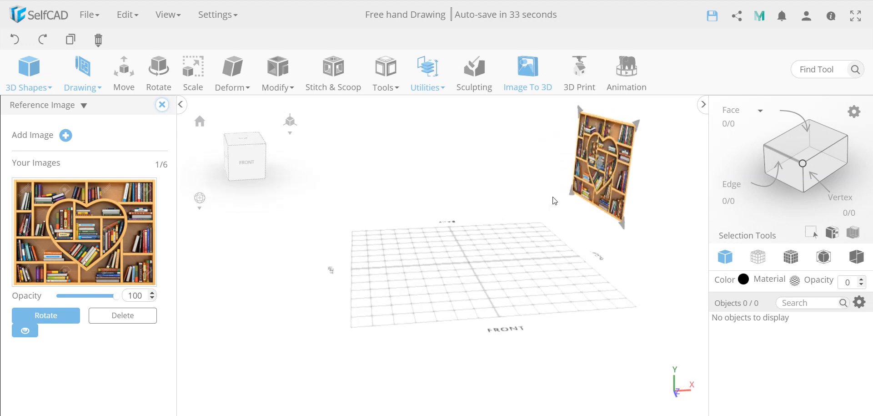
Lay the bookshelf reference image flat on the grid again and centre it around the origin.
{"action": "left_click_drag", "start_coordinate": [601, 163], "coordinate": [479, 229]}
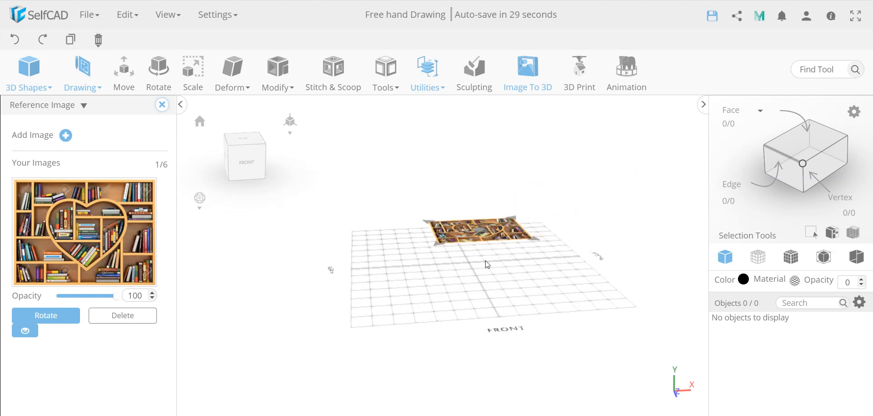
{"action": "left_click_drag", "start_coordinate": [487, 264], "coordinate": [449, 292]}
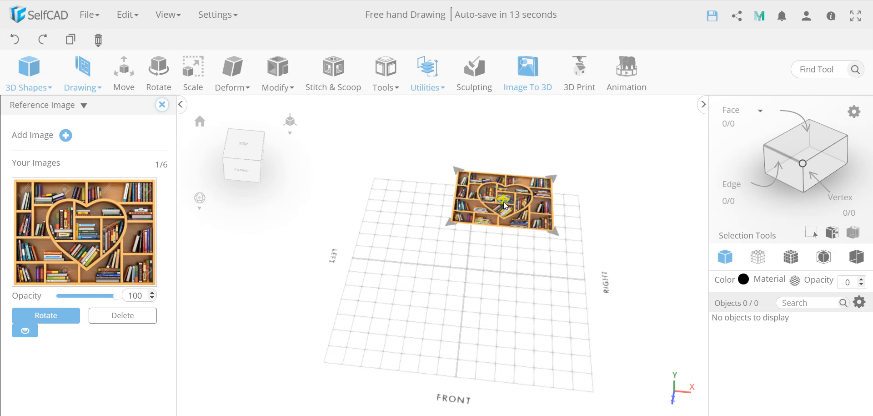
{"action": "left_click_drag", "start_coordinate": [504, 201], "coordinate": [470, 266]}
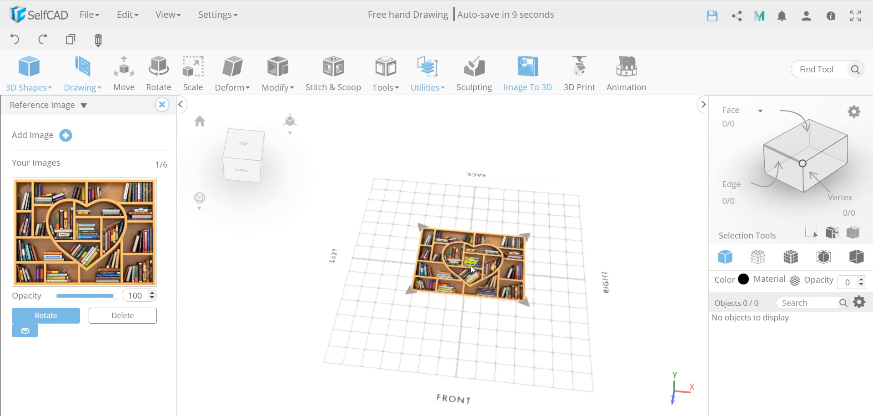
{"action": "scroll", "coordinate": [471, 265], "scroll_direction": "up", "scroll_amount": 4}
{"action": "scroll", "coordinate": [471, 266], "scroll_direction": "up", "scroll_amount": 2}
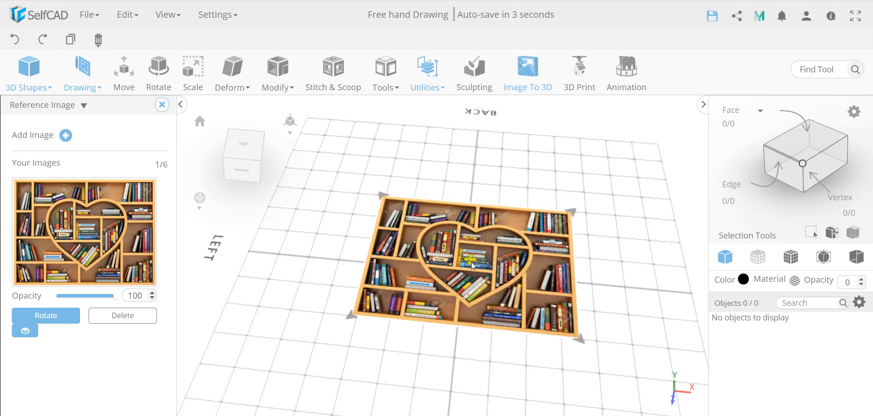
{"action": "left_click_drag", "start_coordinate": [471, 262], "coordinate": [468, 261]}
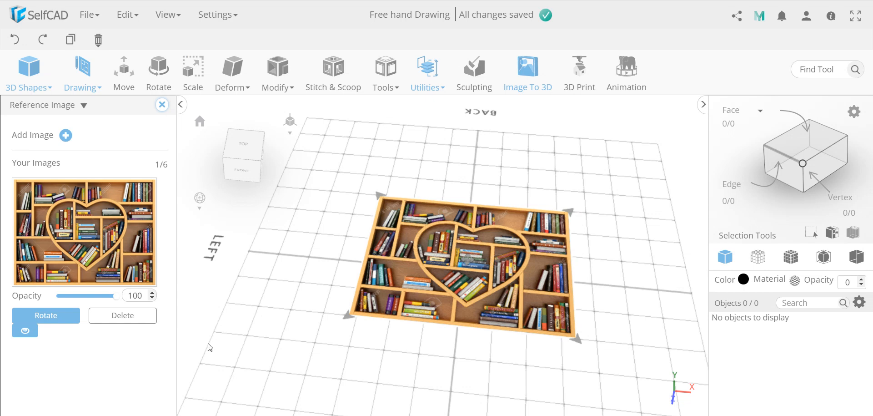
Set the reference image's opacity to 25 and close the reference image settings.
{"action": "double_click", "coordinate": [135, 295]}
{"action": "type", "text": "25"}
{"action": "key", "text": "Return"}
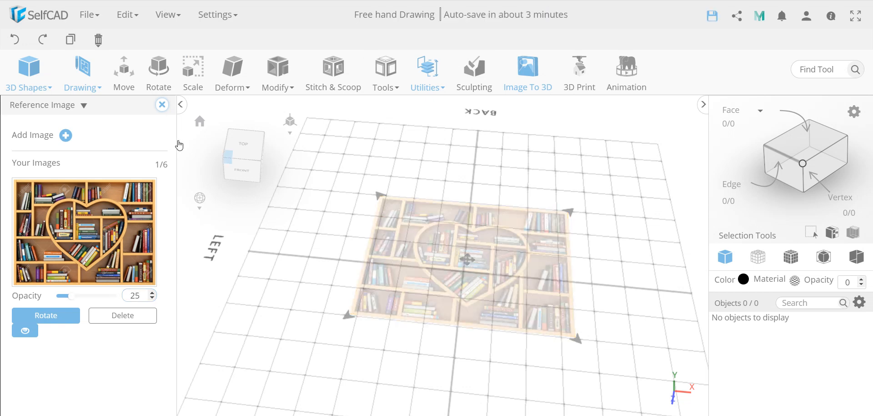
{"action": "left_click", "coordinate": [163, 106]}
Add a cube at the centre of the grid and set its width to 400.
{"action": "mouse_move", "coordinate": [28, 73]}
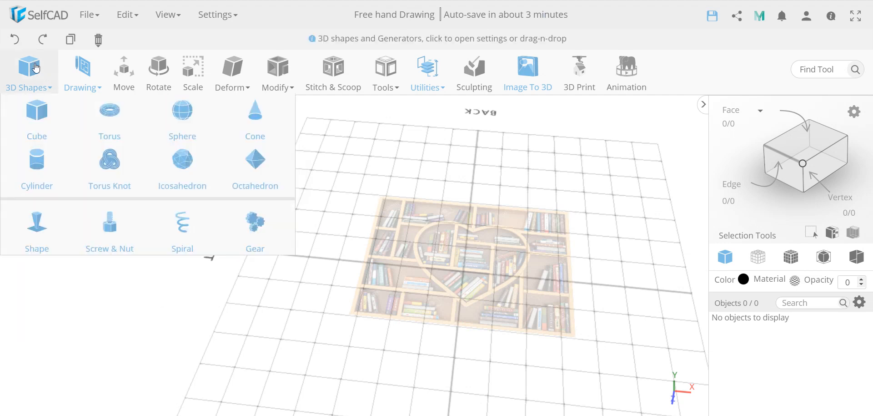
{"action": "left_click", "coordinate": [41, 103]}
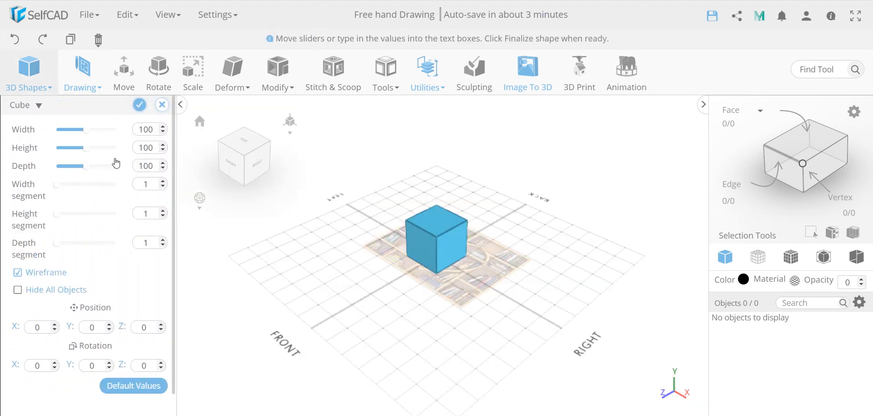
{"action": "double_click", "coordinate": [144, 129]}
{"action": "type", "text": "400"}
{"action": "key", "text": "Return"}
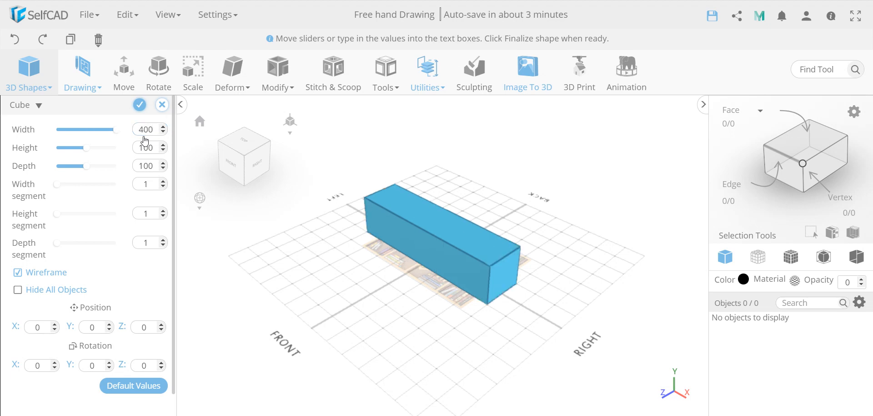
{"action": "double_click", "coordinate": [145, 147]}
{"action": "type", "text": "300"}
{"action": "key", "text": "Return"}
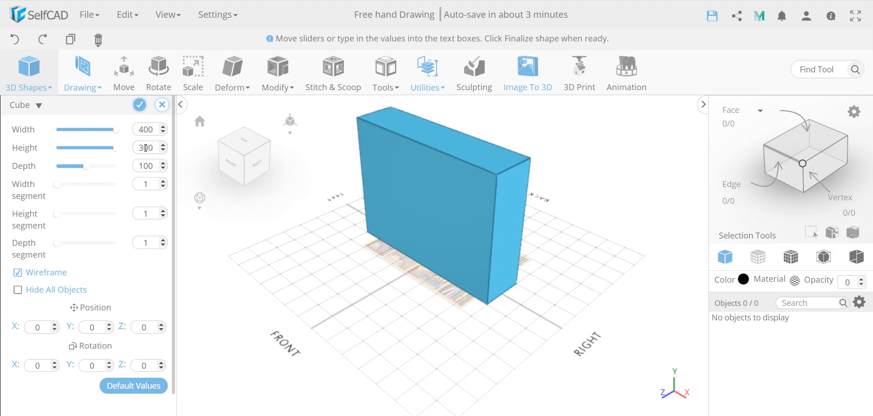
Set the cube's height to 5 and its depth to 300, and finalize it as a thin plate.
{"action": "double_click", "coordinate": [146, 147]}
{"action": "type", "text": "5"}
{"action": "key", "text": "Return"}
{"action": "double_click", "coordinate": [145, 166]}
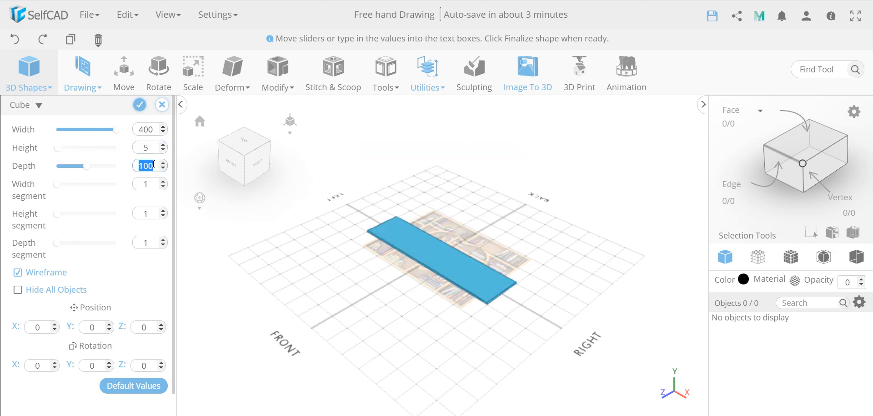
{"action": "type", "text": "300"}
{"action": "key", "text": "Return"}
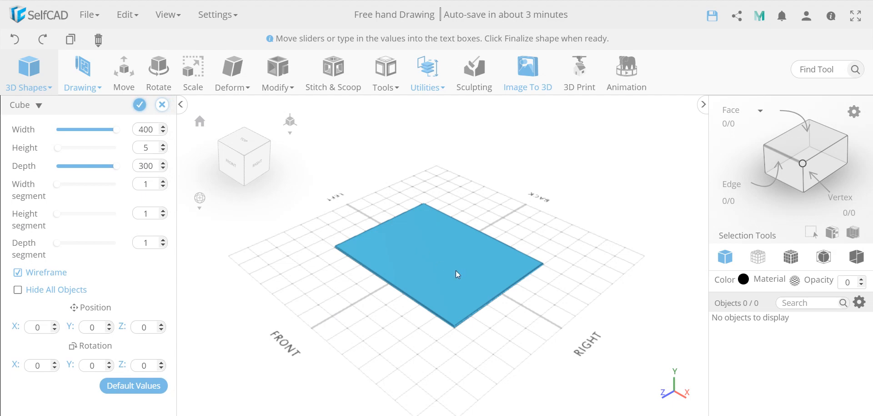
{"action": "left_click", "coordinate": [140, 106]}
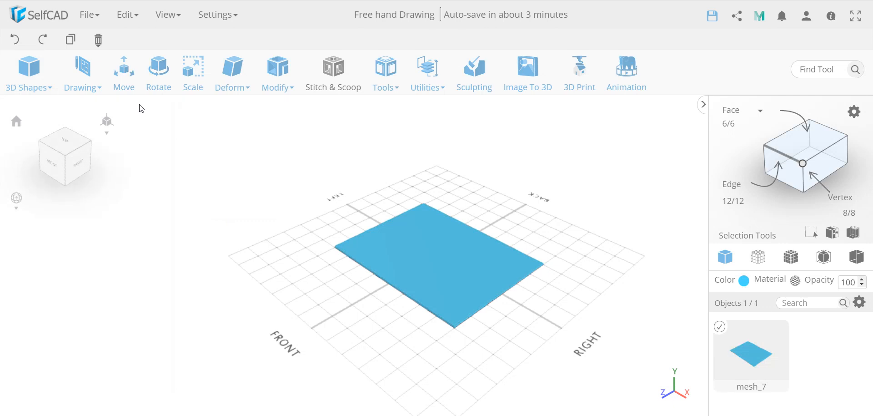
Set the blue plate's opacity to 25.
{"action": "double_click", "coordinate": [848, 282]}
{"action": "type", "text": "25"}
{"action": "key", "text": "Return"}
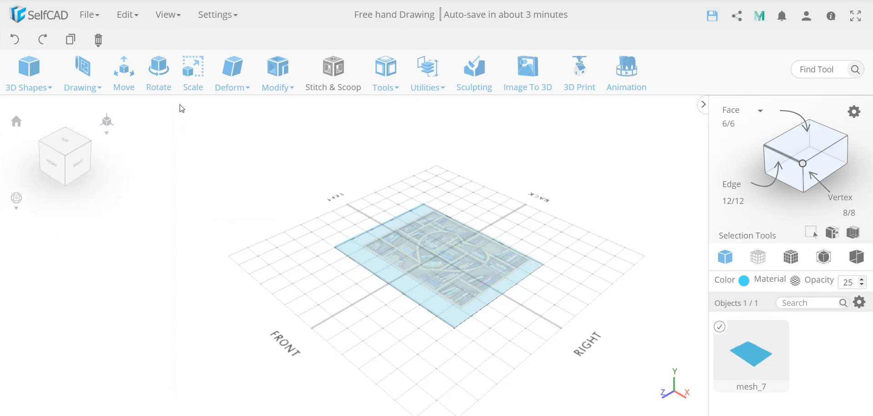
Reopen the reference image settings and enlarge the bookshelf image from its front corners until it matches the plate's outline.
{"action": "left_click", "coordinate": [170, 16]}
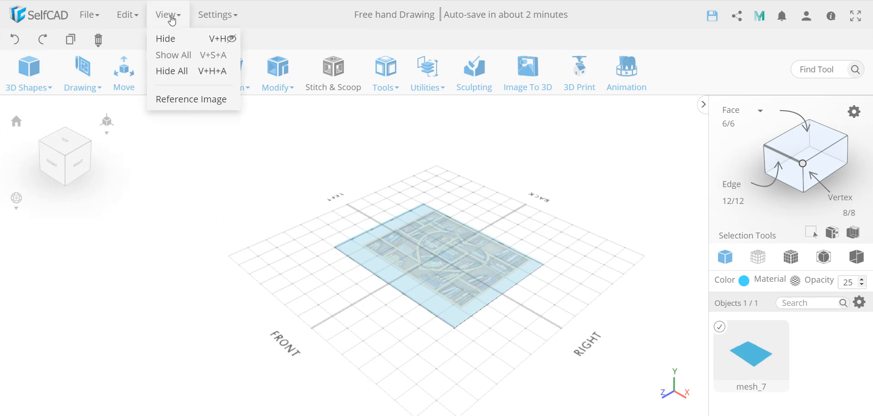
{"action": "left_click", "coordinate": [181, 99]}
{"action": "right_click_drag", "start_coordinate": [322, 282], "coordinate": [435, 334]}
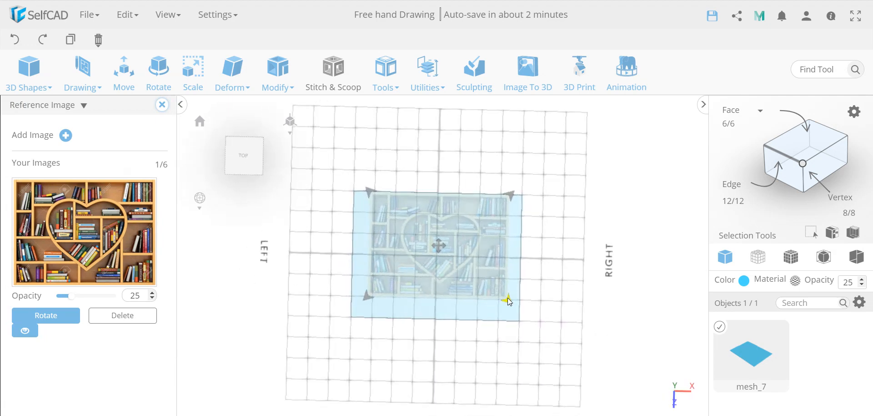
{"action": "left_click_drag", "start_coordinate": [508, 298], "coordinate": [521, 309]}
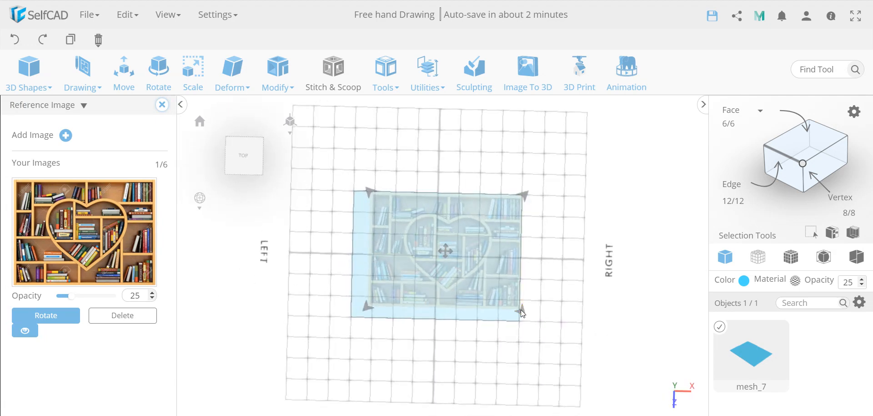
{"action": "left_click_drag", "start_coordinate": [368, 311], "coordinate": [350, 321]}
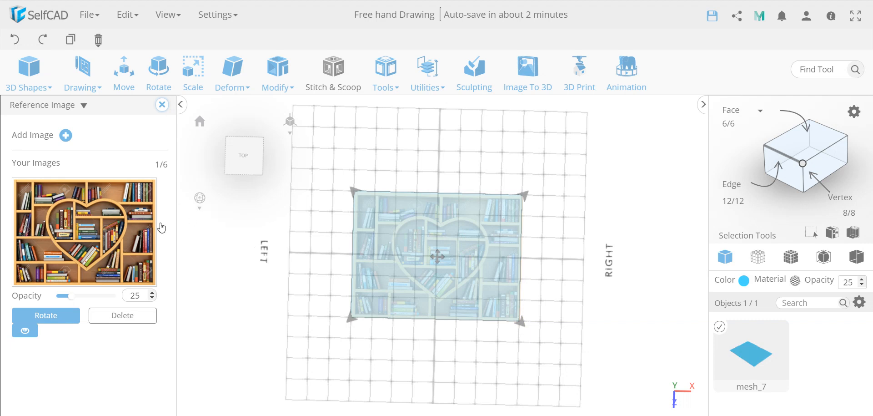
Shift the bookshelf reference image slightly towards the left side of the grid and about two squares towards the front.
{"action": "scroll", "coordinate": [428, 250], "scroll_direction": "up", "scroll_amount": 5}
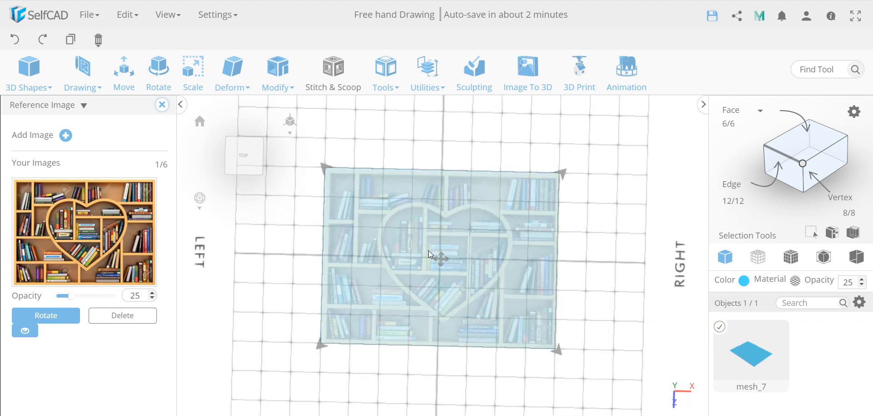
{"action": "scroll", "coordinate": [428, 251], "scroll_direction": "down", "scroll_amount": 1}
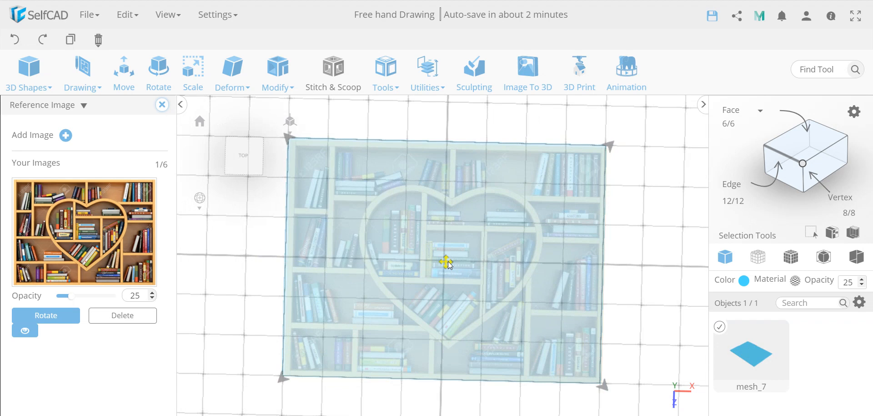
{"action": "left_click_drag", "start_coordinate": [448, 263], "coordinate": [442, 264]}
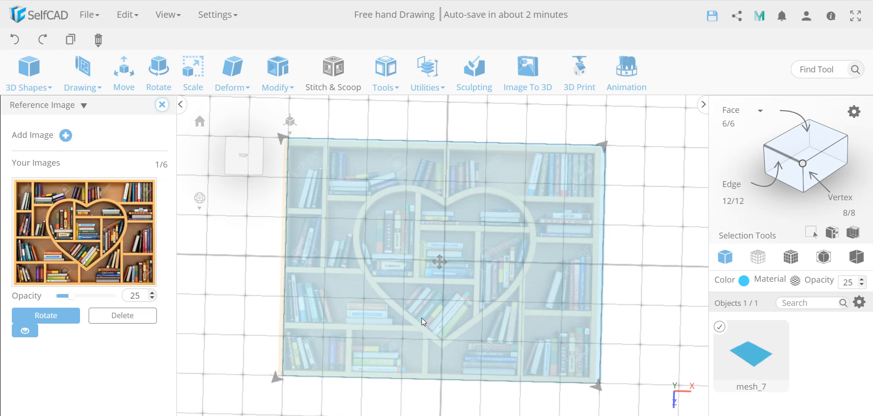
{"action": "scroll", "coordinate": [422, 228], "scroll_direction": "down", "scroll_amount": 3}
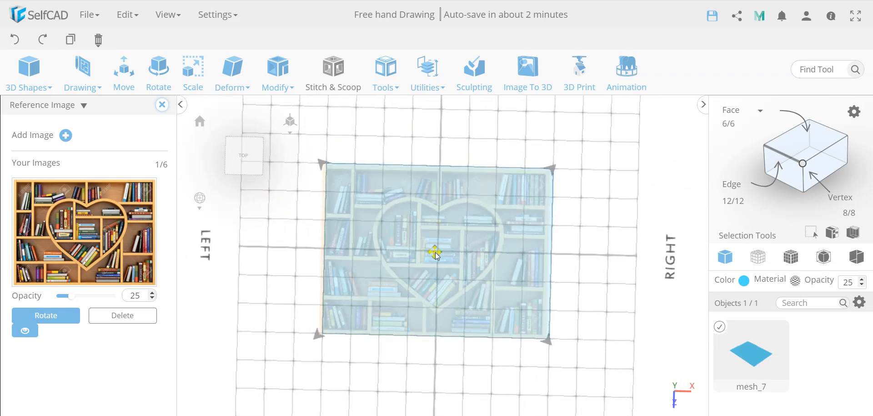
{"action": "left_click_drag", "start_coordinate": [437, 251], "coordinate": [433, 291]}
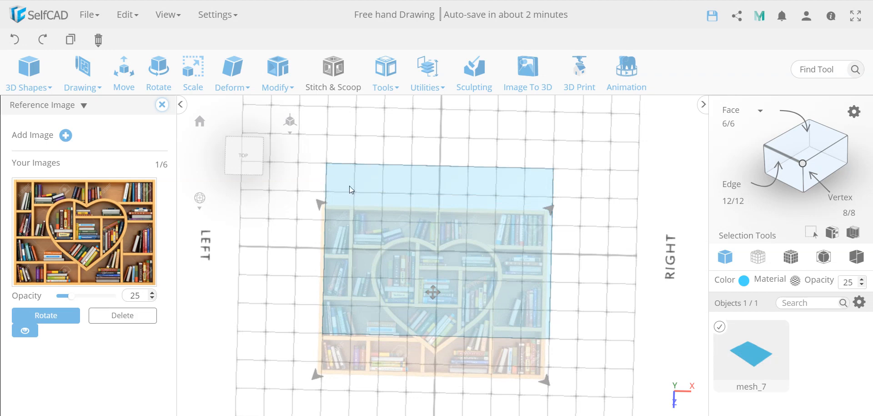
{"action": "mouse_move", "coordinate": [290, 132]}
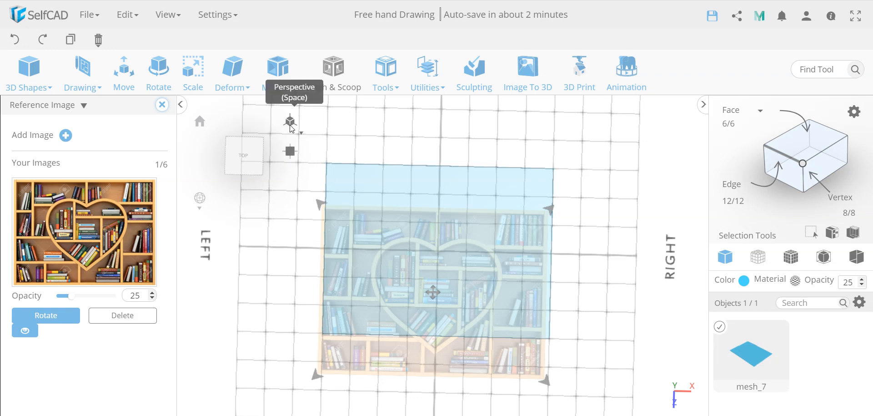
{"action": "left_click", "coordinate": [291, 150]}
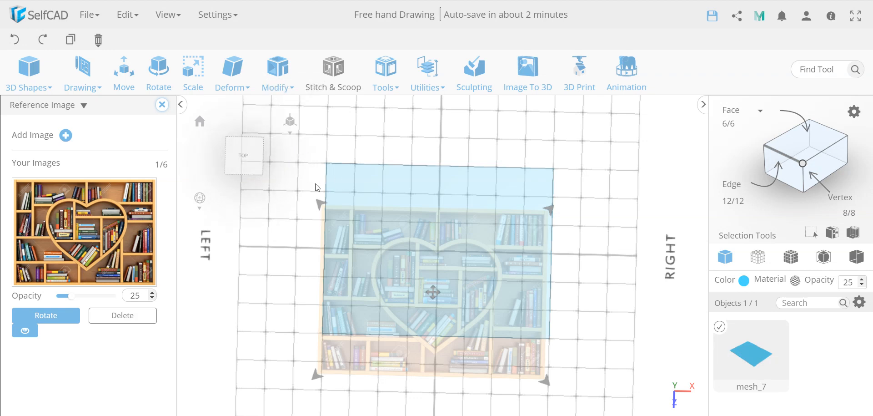
{"action": "scroll", "coordinate": [442, 253], "scroll_direction": "down", "scroll_amount": 2}
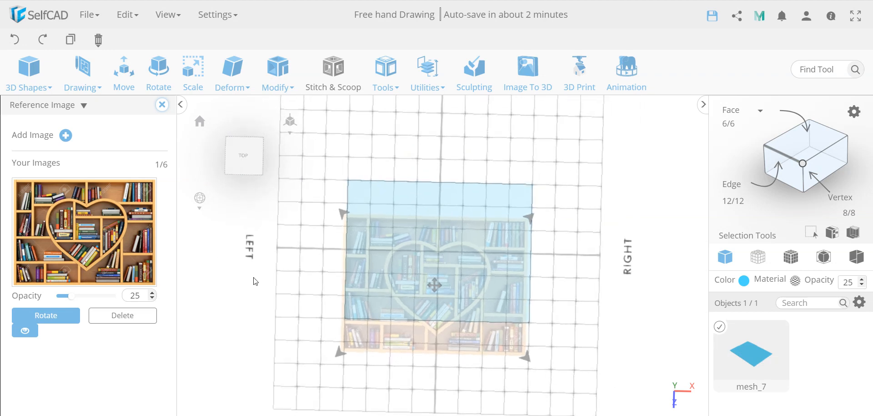
Close the reference image settings and delete the blue plate from the scene.
{"action": "left_click", "coordinate": [160, 111]}
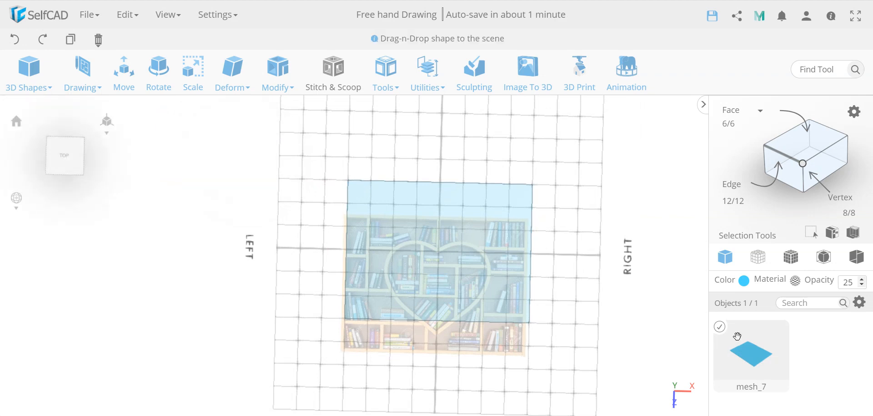
{"action": "key", "text": "Delete"}
{"action": "key", "text": "Return"}
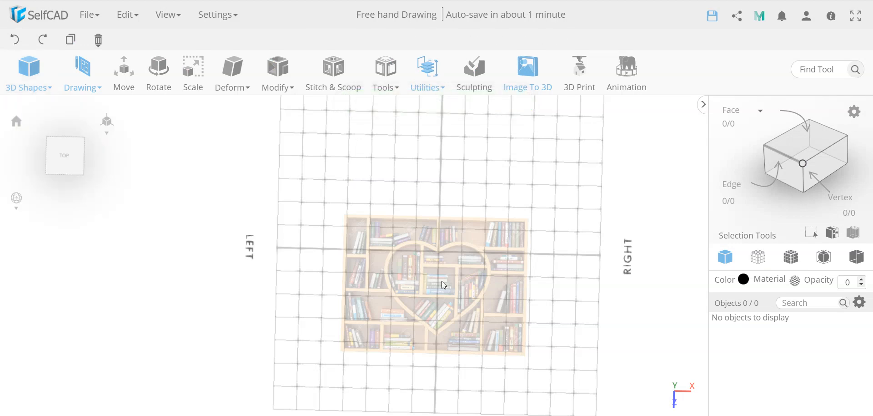
{"action": "left_click_drag", "start_coordinate": [552, 231], "coordinate": [547, 203]}
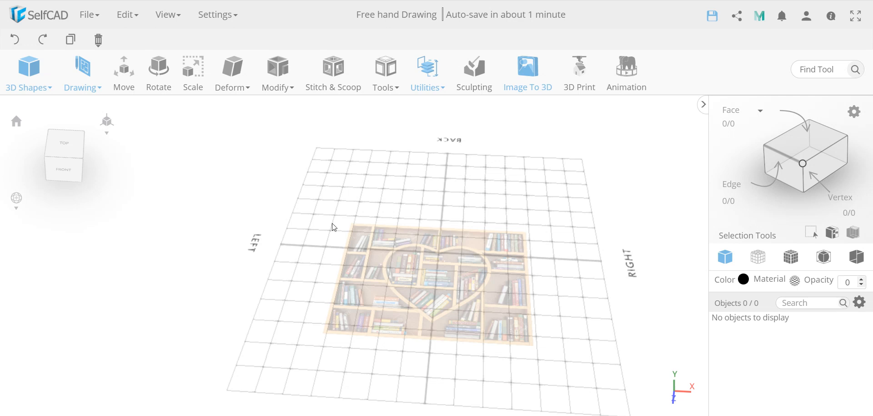
{"action": "left_click", "coordinate": [83, 71]}
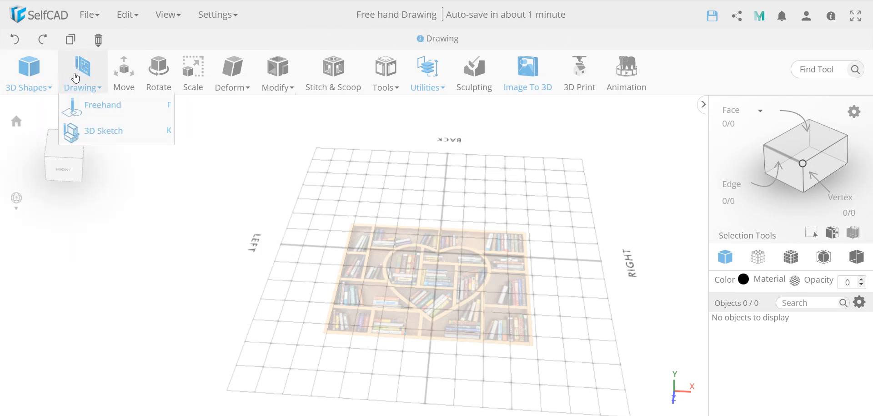
{"action": "left_click", "coordinate": [105, 114]}
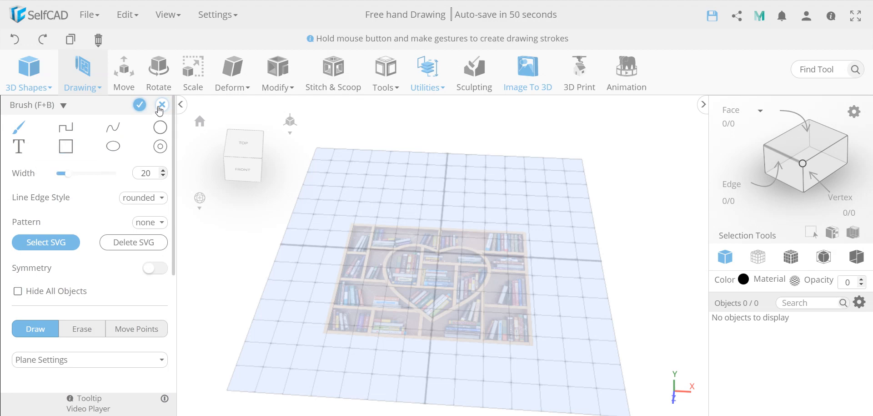
{"action": "left_click", "coordinate": [162, 104]}
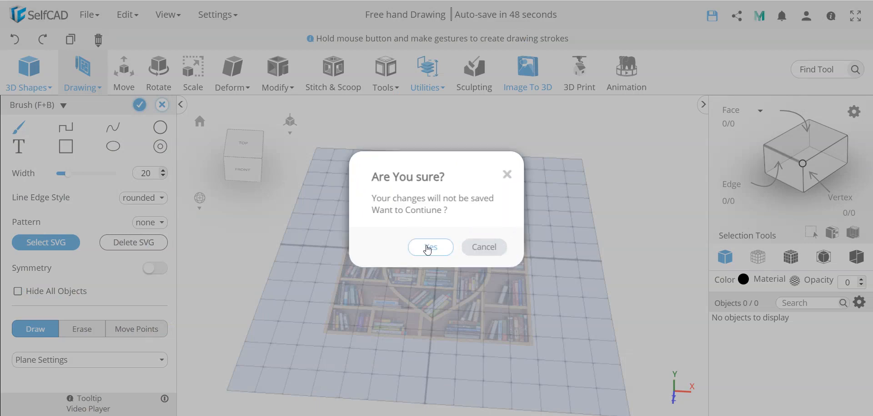
{"action": "left_click", "coordinate": [431, 232]}
With 3D Sketch, draw a rectangle about 306 mm long on the grid behind the bookshelf image.
{"action": "left_click", "coordinate": [83, 67]}
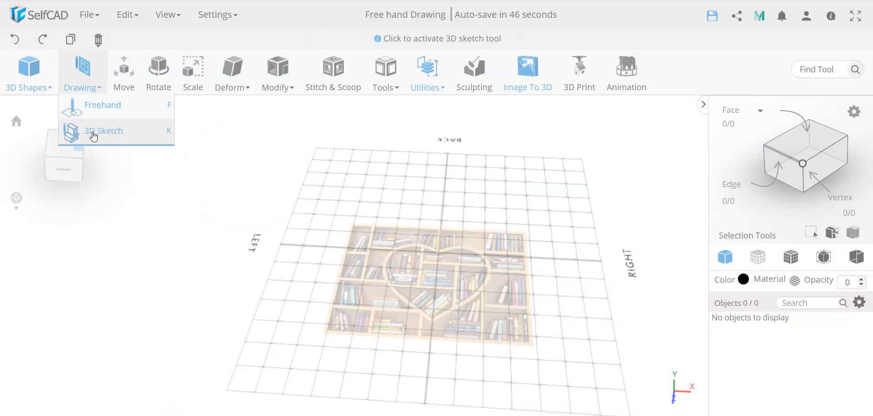
{"action": "left_click", "coordinate": [90, 132]}
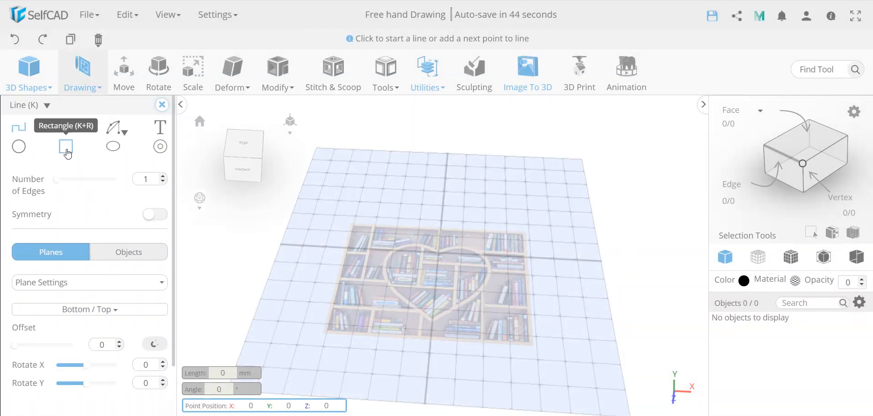
{"action": "left_click", "coordinate": [66, 146]}
{"action": "left_click", "coordinate": [397, 184]}
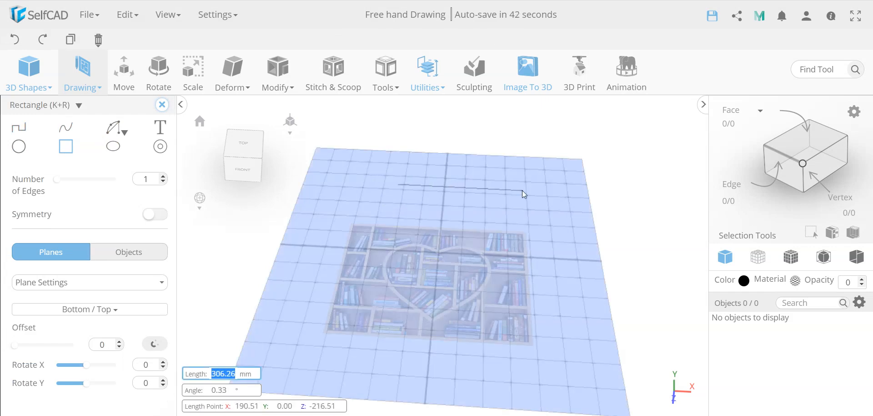
{"action": "left_click", "coordinate": [522, 190]}
{"action": "left_click", "coordinate": [524, 223]}
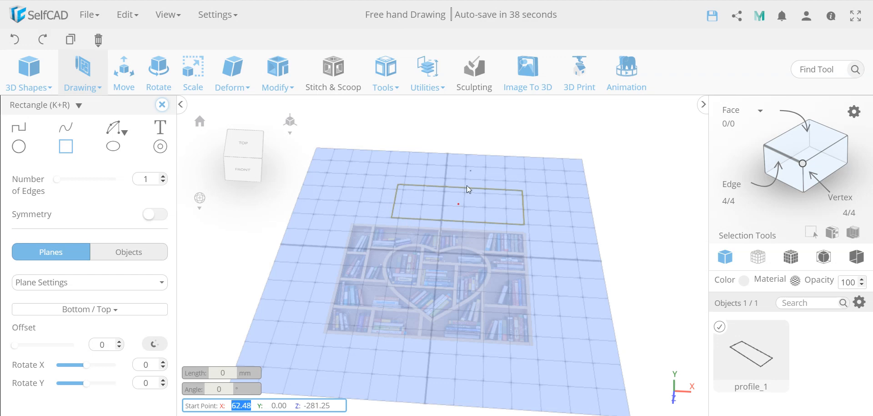
Sketch a circle with a radius of about 40 mm centred on the rectangle's back edge.
{"action": "left_click", "coordinate": [18, 146]}
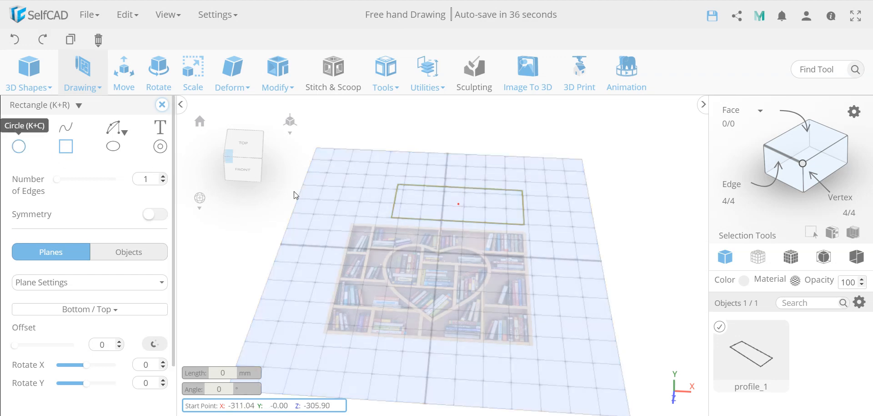
{"action": "left_click", "coordinate": [454, 186]}
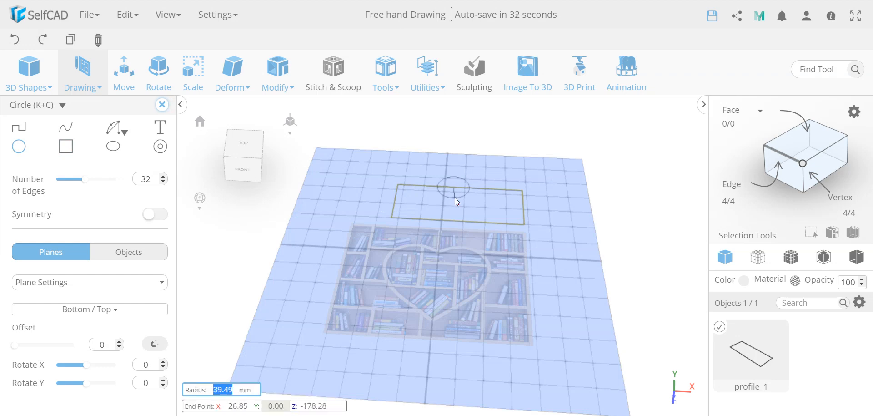
{"action": "scroll", "coordinate": [455, 198], "scroll_direction": "up", "scroll_amount": 5}
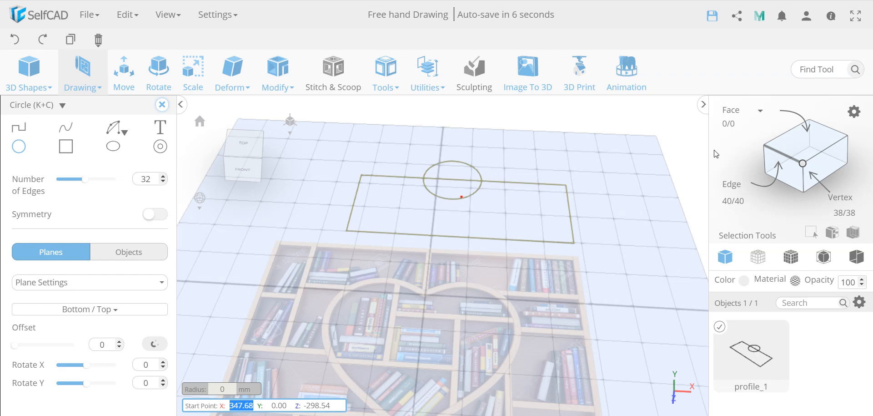
Delete the circle's region using polygon selection, leaving a rounded notch in the rectangle's back edge.
{"action": "left_click", "coordinate": [801, 142]}
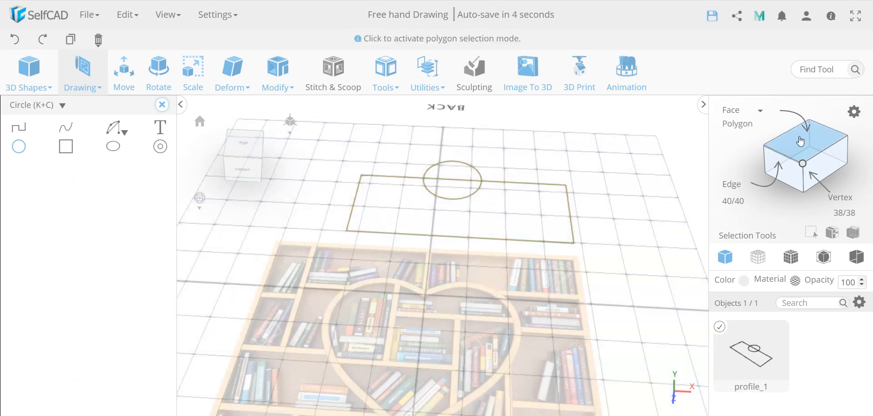
{"action": "left_click", "coordinate": [453, 183]}
{"action": "key", "text": "Return"}
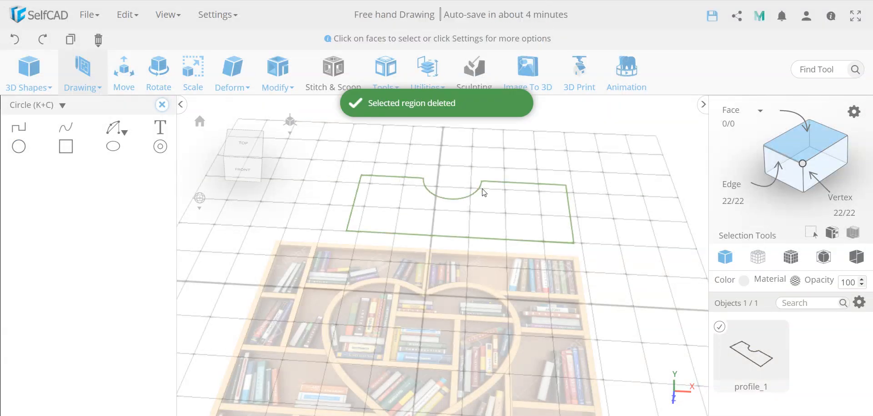
Undo the notch, try deleting the circle's front arc and the rectangle edge inside the circle, and undo that deletion as well.
{"action": "left_click", "coordinate": [15, 39]}
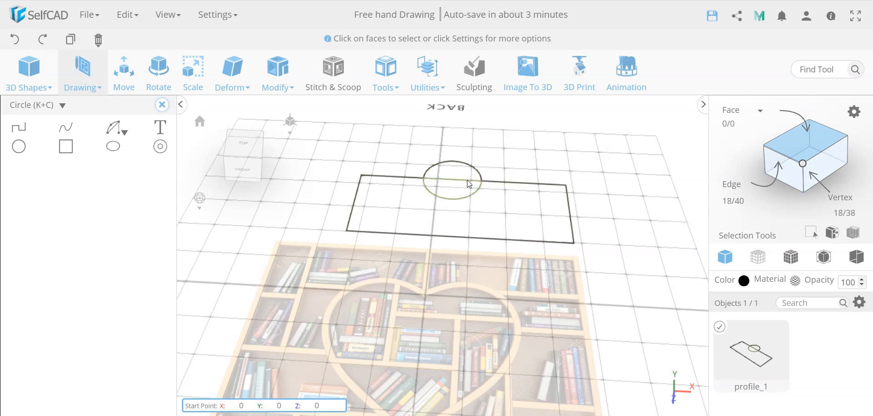
{"action": "key", "text": "Delete"}
{"action": "key", "text": "Return"}
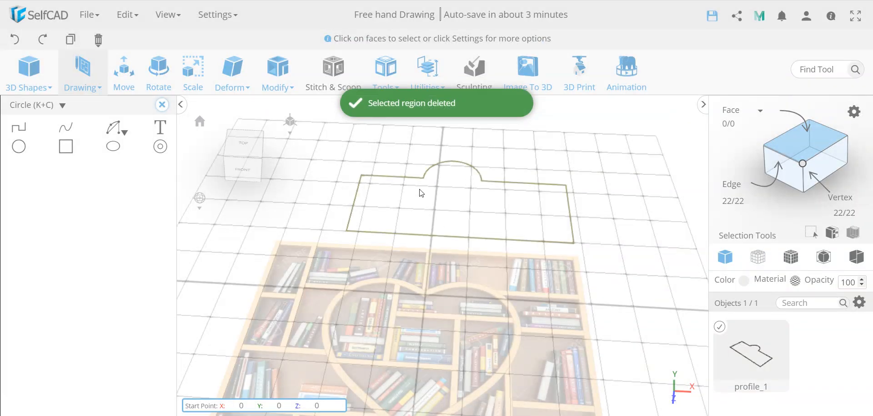
{"action": "left_click", "coordinate": [802, 147]}
{"action": "left_click", "coordinate": [16, 39]}
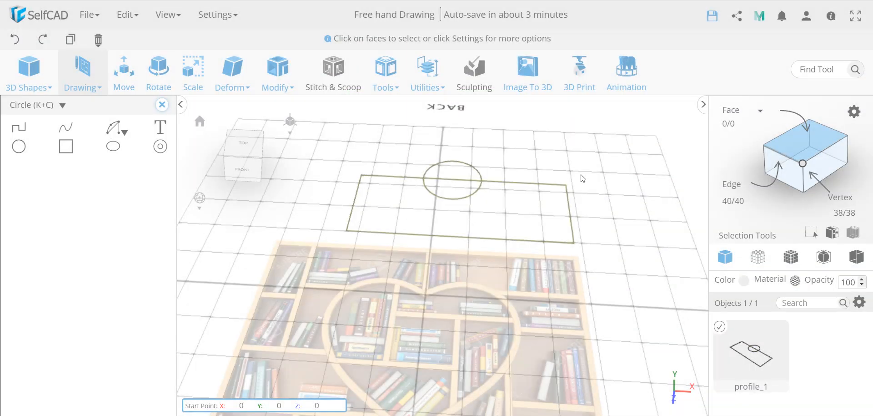
Try deleting individual edges along the circle's front arc with edge selection, and undo the deletion.
{"action": "left_click", "coordinate": [779, 156]}
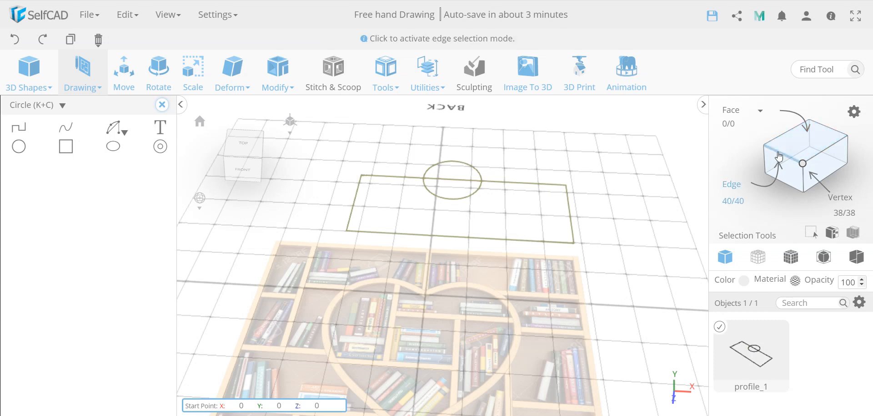
{"action": "left_click", "coordinate": [473, 196]}
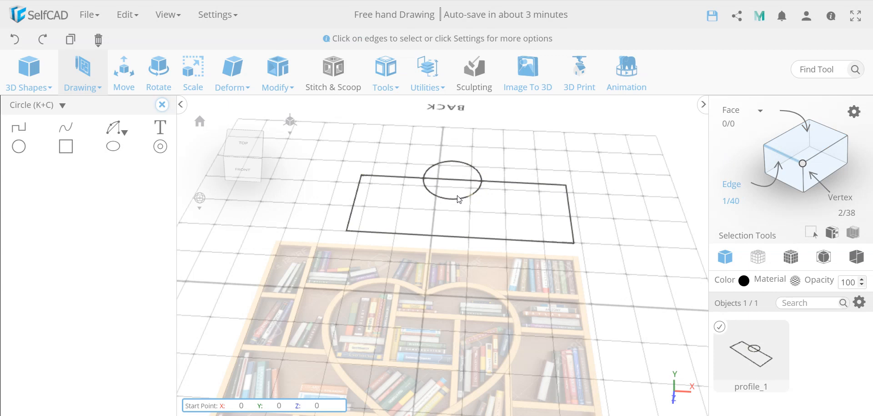
{"action": "left_click", "coordinate": [437, 197]}
{"action": "left_click", "coordinate": [429, 189]}
{"action": "key", "text": "Delete"}
{"action": "key", "text": "Return"}
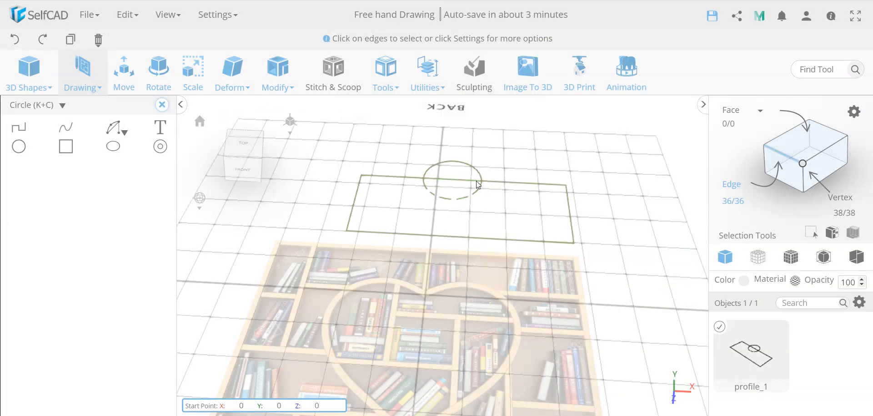
{"action": "scroll", "coordinate": [478, 183], "scroll_direction": "down", "scroll_amount": 2}
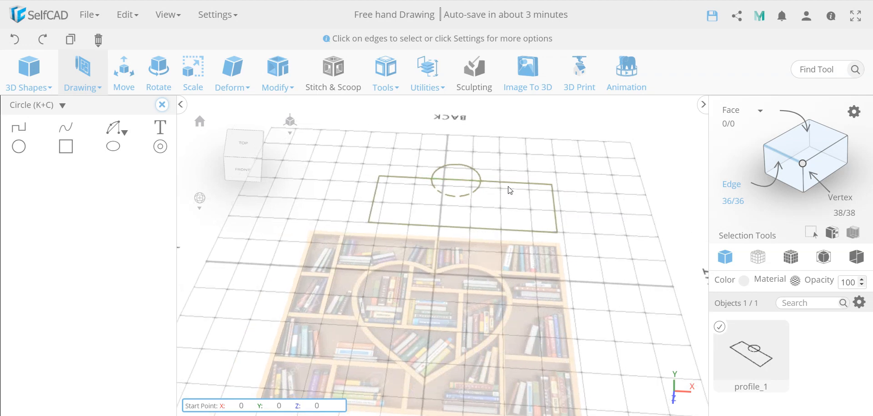
{"action": "left_click", "coordinate": [14, 40]}
With vertex selection, move the rectangle's front-right corner up to a Y position of 19.
{"action": "left_click", "coordinate": [805, 165]}
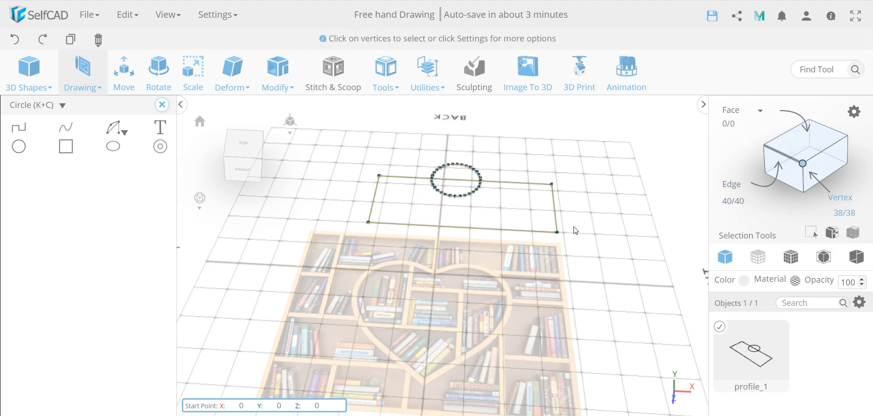
{"action": "left_click", "coordinate": [557, 232]}
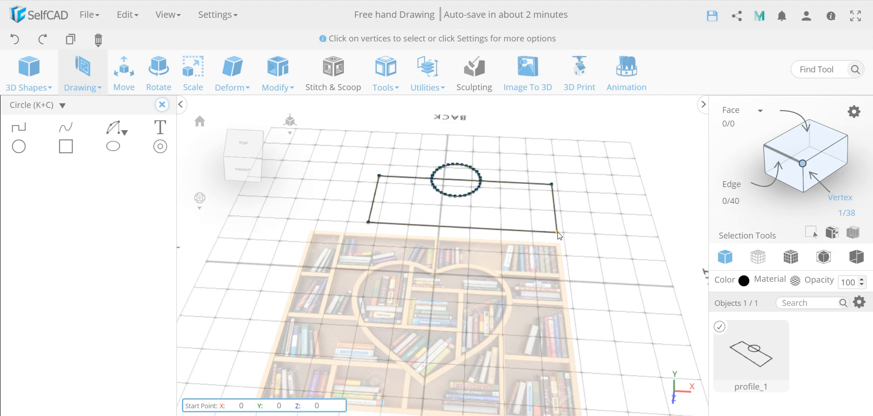
{"action": "key", "text": "m"}
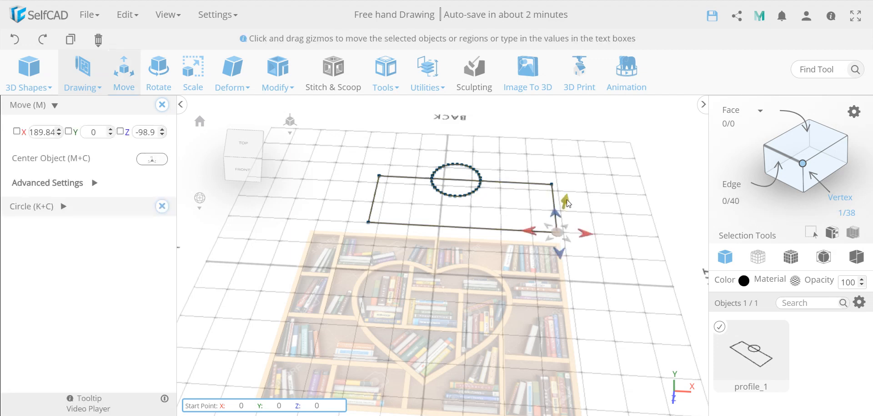
{"action": "left_click_drag", "start_coordinate": [566, 203], "coordinate": [568, 196]}
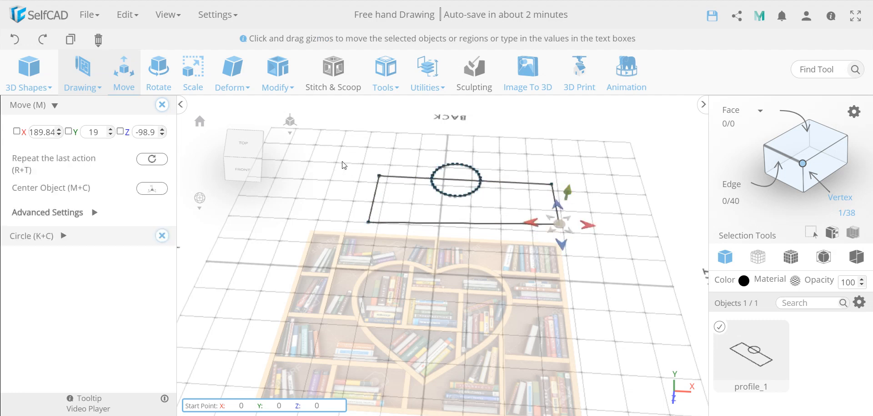
Select the whole profile and fill it with faces to make a flat mesh.
{"action": "key", "text": "ctrl+a"}
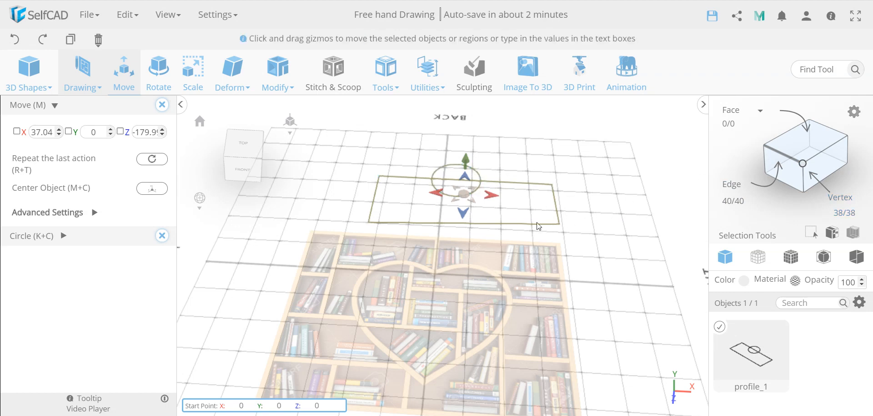
{"action": "left_click", "coordinate": [402, 93]}
{"action": "left_click", "coordinate": [406, 132]}
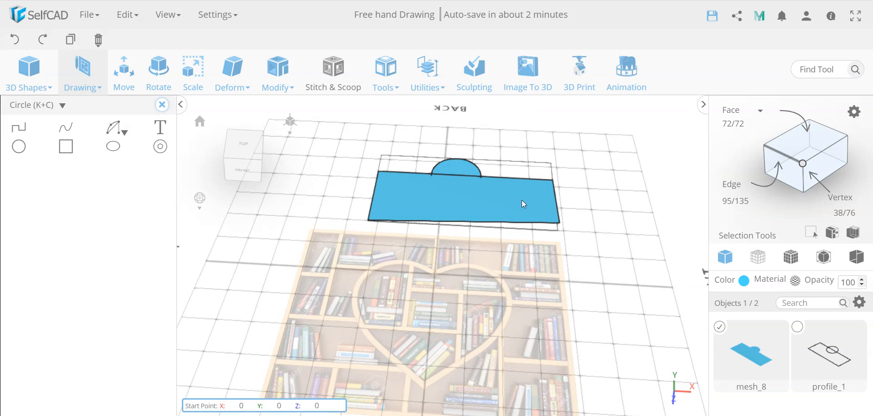
Close the sketch, try an Extrusion of the filled mesh by 48, and discard it.
{"action": "left_click", "coordinate": [162, 105]}
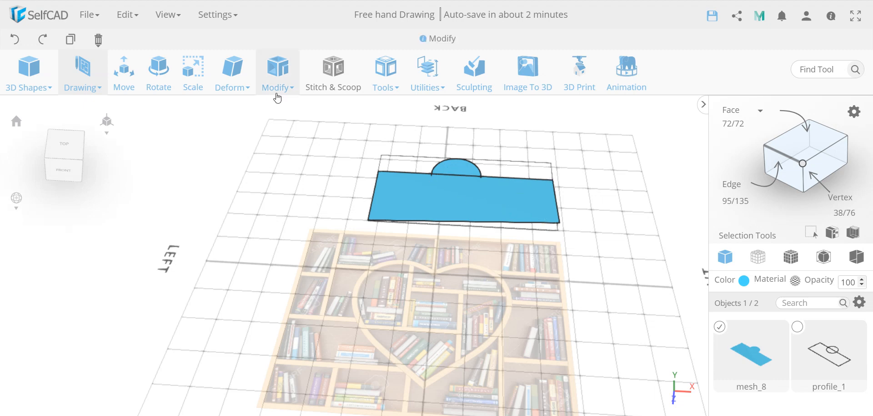
{"action": "left_click", "coordinate": [279, 75]}
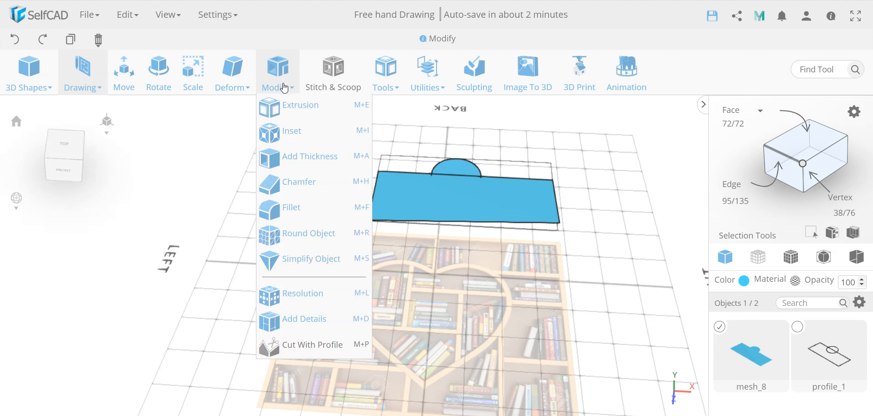
{"action": "left_click", "coordinate": [291, 105]}
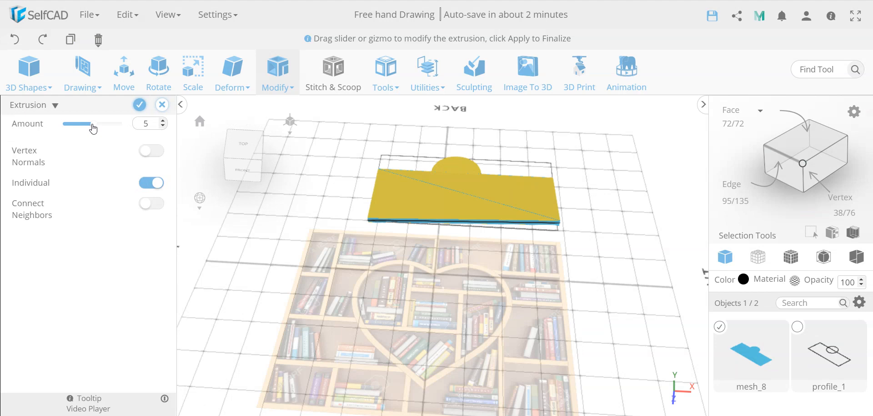
{"action": "left_click_drag", "start_coordinate": [94, 129], "coordinate": [101, 128]}
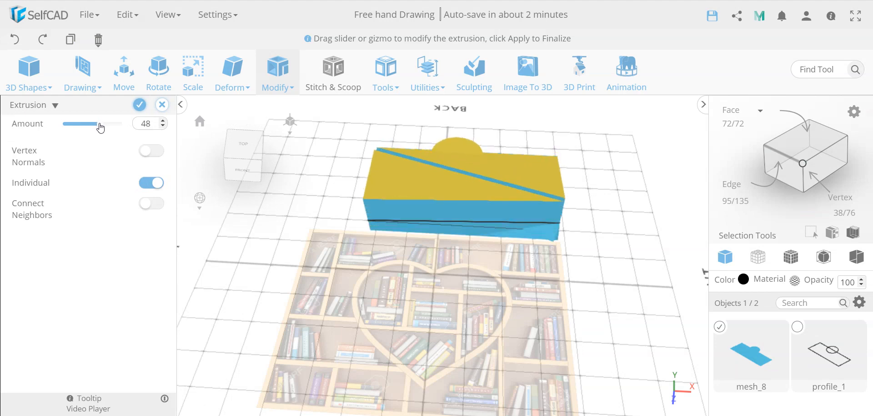
{"action": "left_click", "coordinate": [162, 104]}
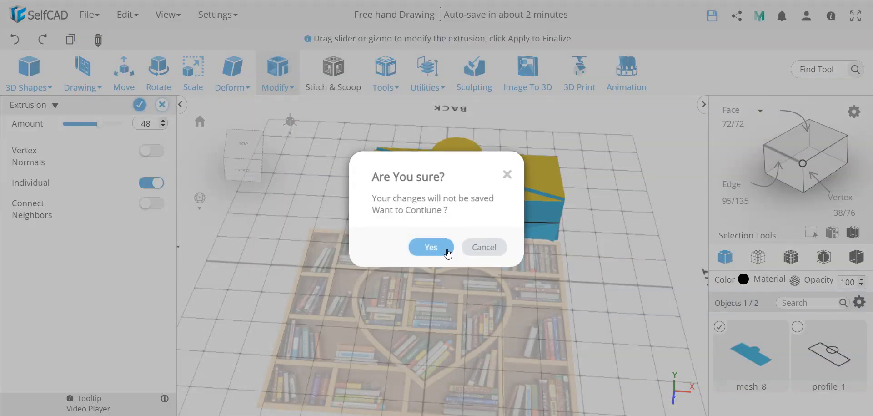
{"action": "left_click", "coordinate": [440, 252]}
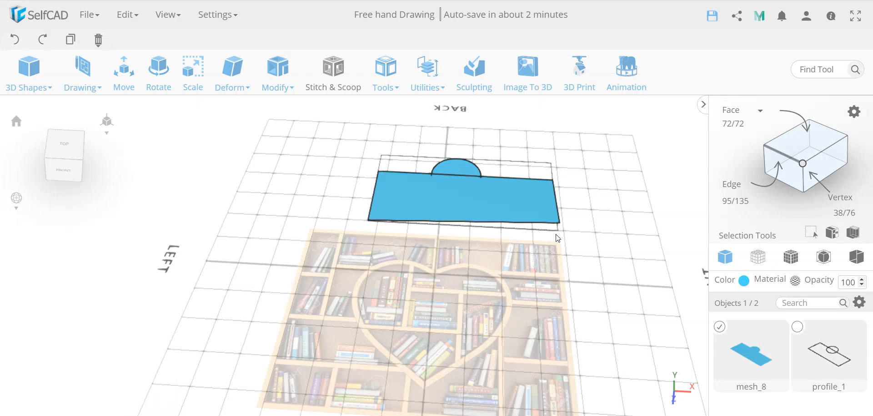
Delete the filled mesh and the rectangle-and-circle profile from the scene.
{"action": "key", "text": "Delete"}
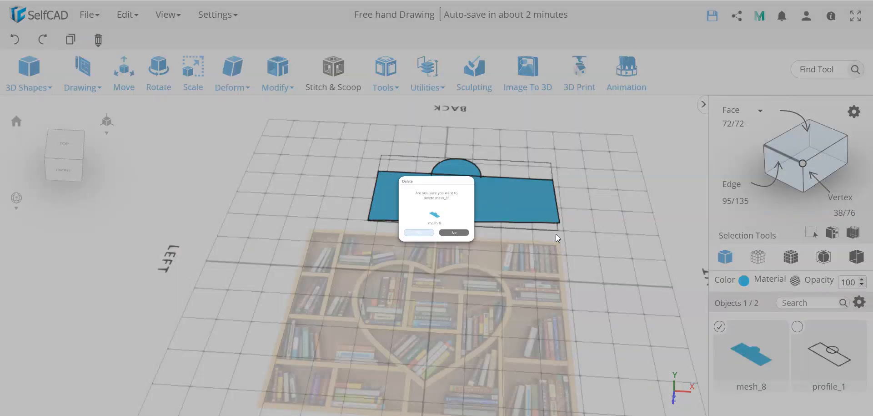
{"action": "key", "text": "Return"}
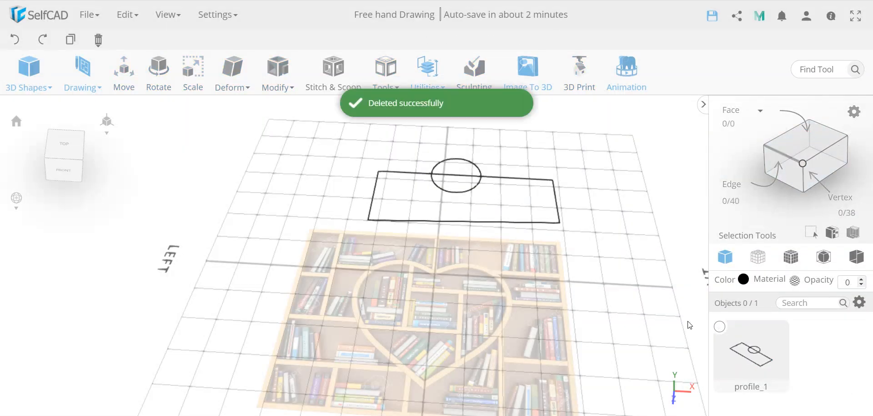
{"action": "left_click", "coordinate": [720, 327]}
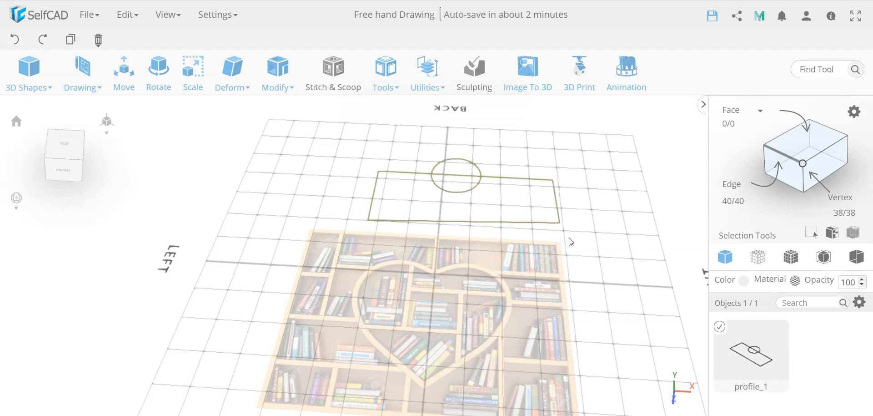
{"action": "key", "text": "Delete"}
{"action": "key", "text": "Return"}
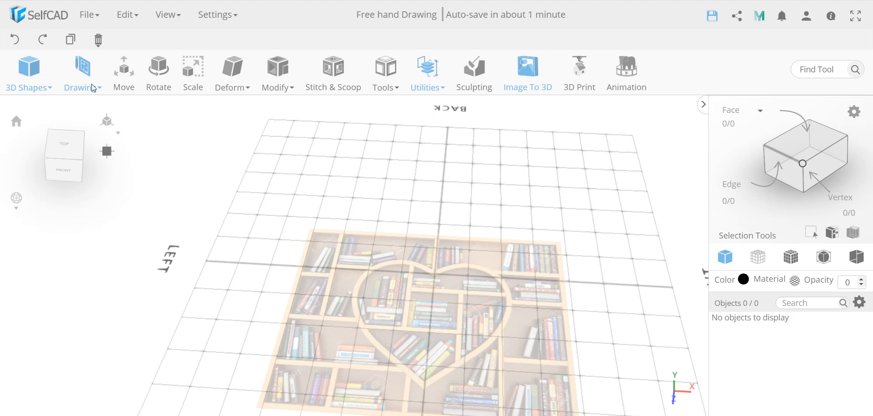
Switch to the top view and start Freehand drawing with the Brush.
{"action": "left_click", "coordinate": [64, 145]}
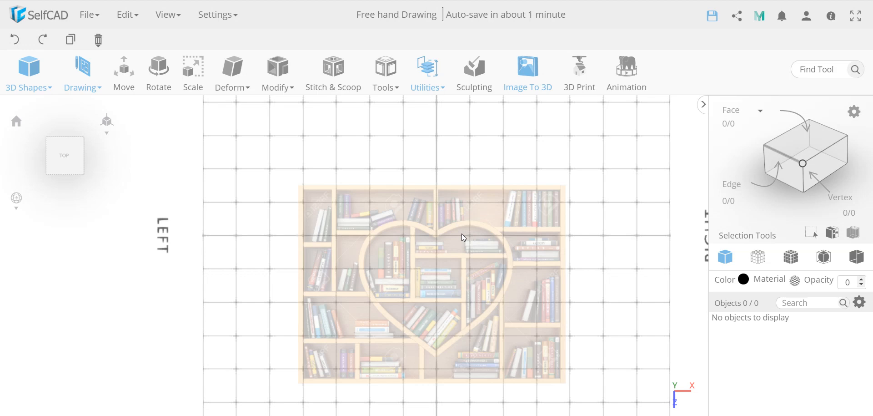
{"action": "mouse_move", "coordinate": [82, 59]}
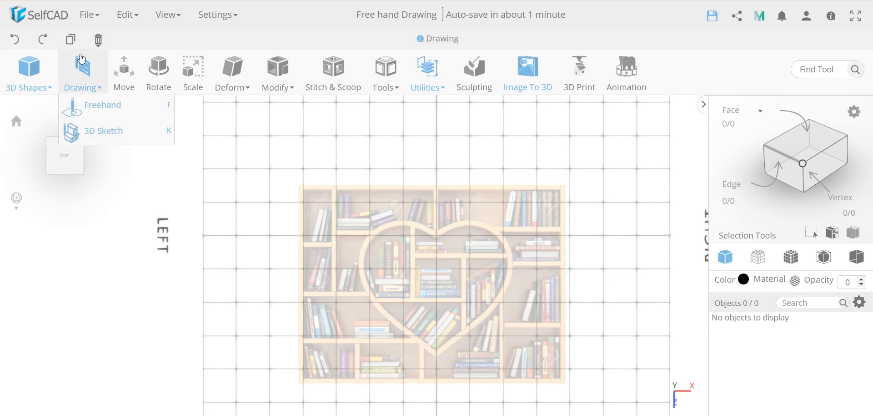
{"action": "left_click", "coordinate": [91, 105]}
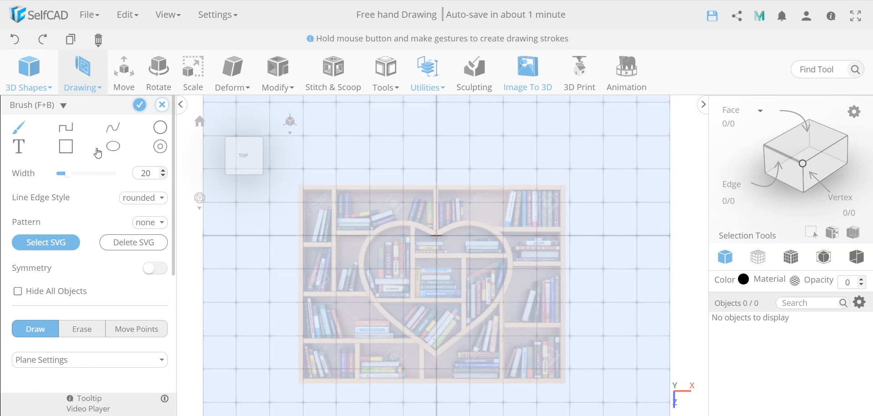
{"action": "left_click", "coordinate": [37, 80]}
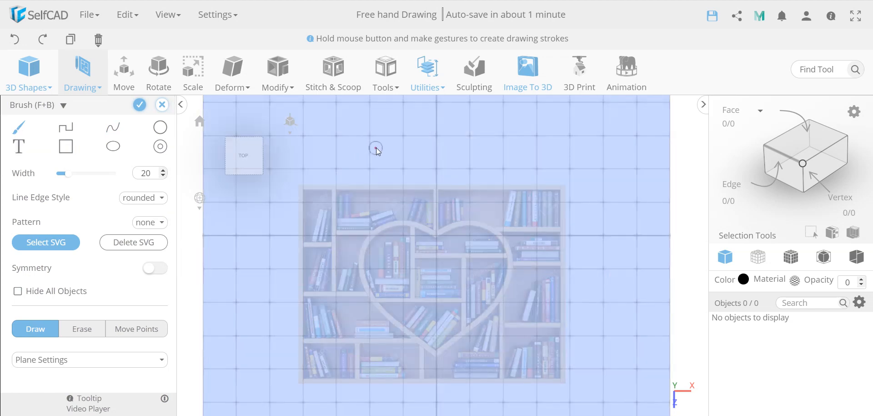
Try a straight horizontal brush stroke and a curved, looping one above the bookshelf image, undoing each.
{"action": "left_click_drag", "start_coordinate": [376, 147], "coordinate": [517, 147]}
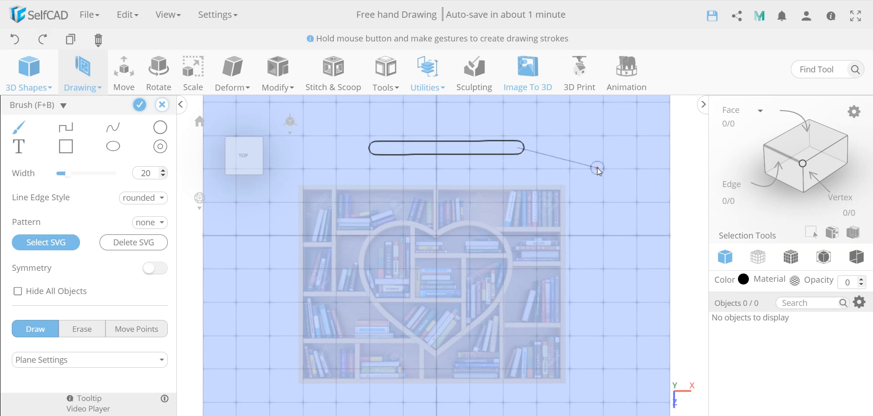
{"action": "left_click", "coordinate": [14, 40]}
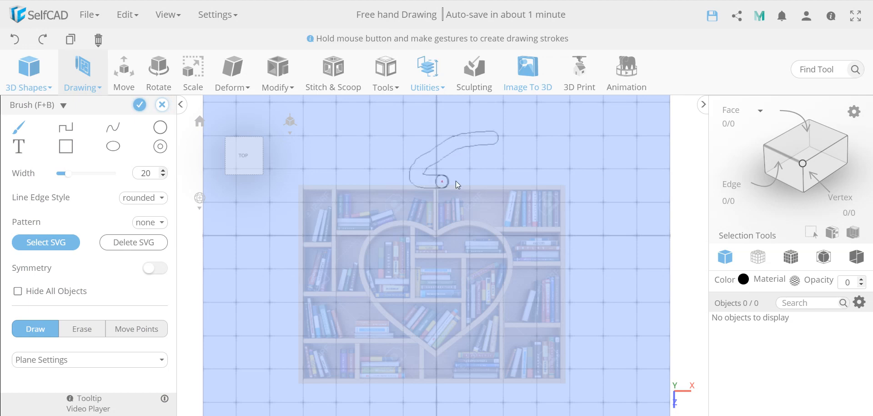
{"action": "left_click_drag", "start_coordinate": [486, 127], "coordinate": [493, 132]}
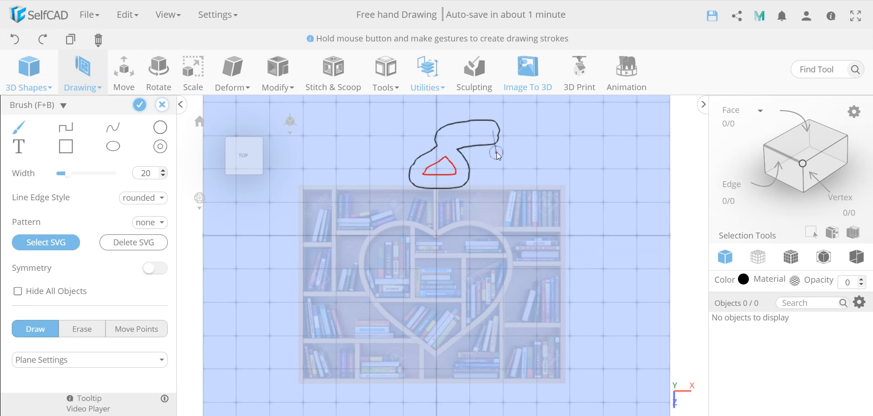
{"action": "left_click", "coordinate": [15, 40]}
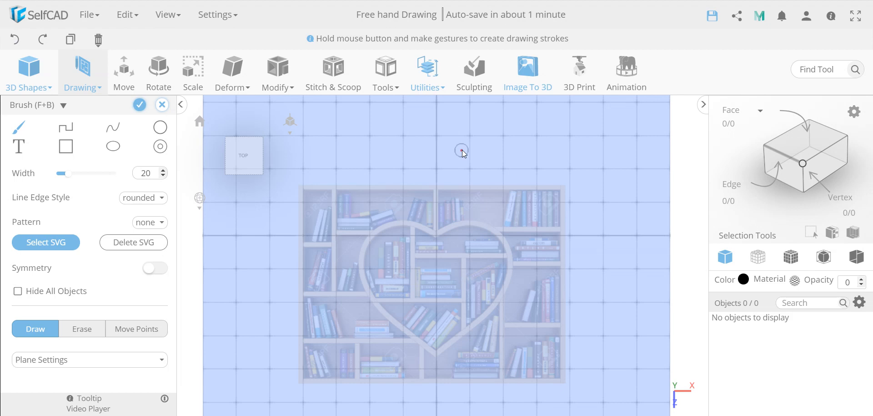
Try a connected brush path of three straight segments around the bookshelf's upper-right corner, and undo all its segments.
{"action": "mouse_move", "coordinate": [381, 158]}
{"action": "left_mouse_down"}
{"action": "mouse_move", "coordinate": [548, 158]}
{"action": "mouse_move", "coordinate": [551, 135]}
{"action": "mouse_move", "coordinate": [564, 140]}
{"action": "mouse_move", "coordinate": [575, 165]}
{"action": "mouse_move", "coordinate": [570, 134]}
{"action": "mouse_move", "coordinate": [580, 131]}
{"action": "mouse_move", "coordinate": [577, 163]}
{"action": "mouse_move", "coordinate": [624, 236]}
{"action": "mouse_move", "coordinate": [621, 294]}
{"action": "left_mouse_up"}
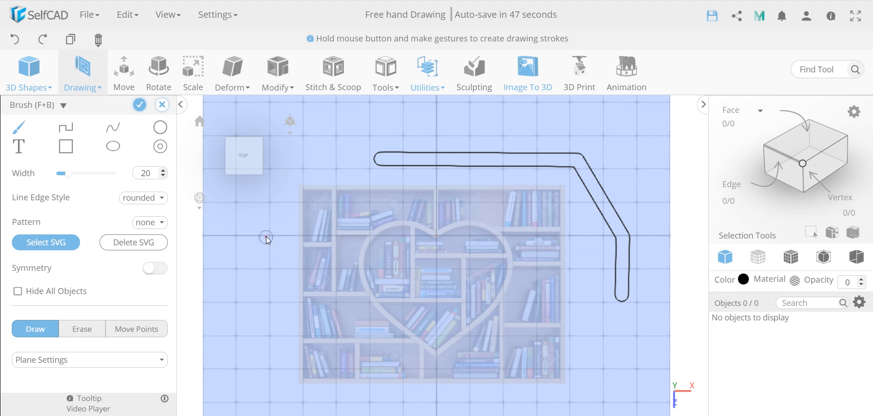
{"action": "left_click", "coordinate": [20, 130]}
{"action": "left_click", "coordinate": [551, 223]}
{"action": "left_click", "coordinate": [67, 146]}
{"action": "left_click", "coordinate": [20, 129]}
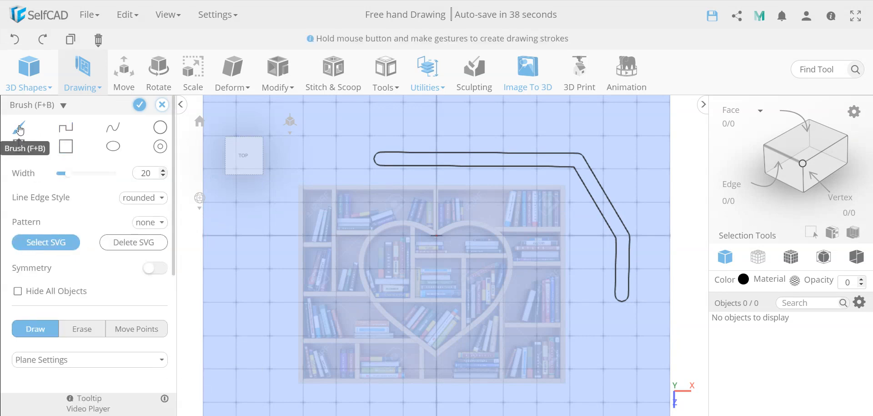
{"action": "left_click", "coordinate": [15, 41]}
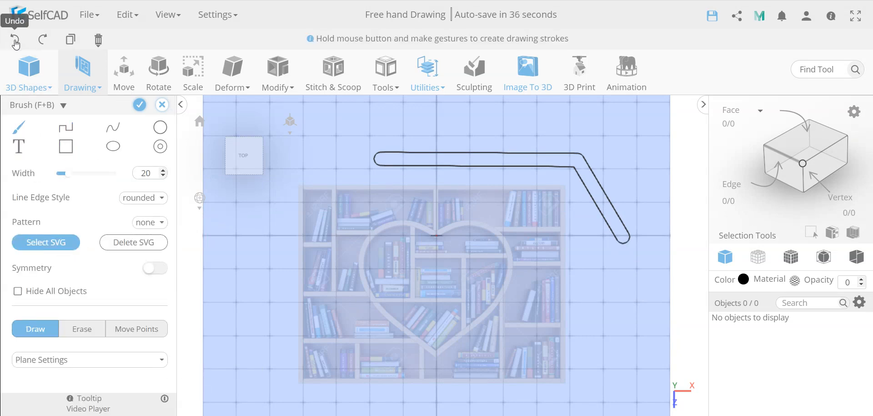
{"action": "left_click", "coordinate": [16, 41]}
{"action": "left_click", "coordinate": [15, 41]}
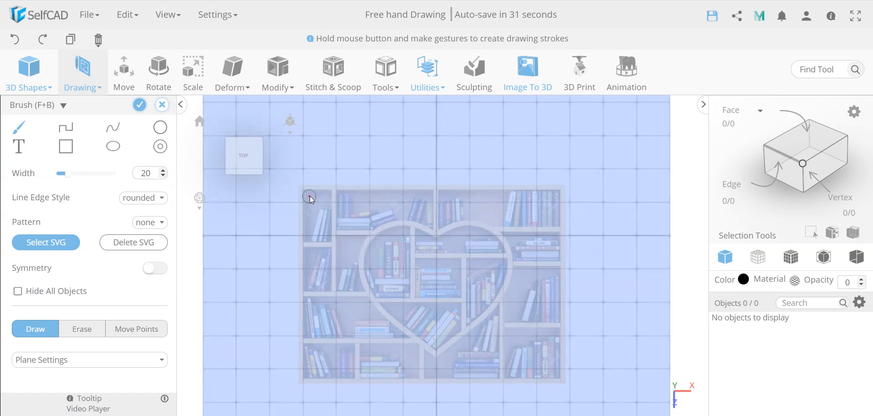
Set the brush width to 5.
{"action": "double_click", "coordinate": [152, 173]}
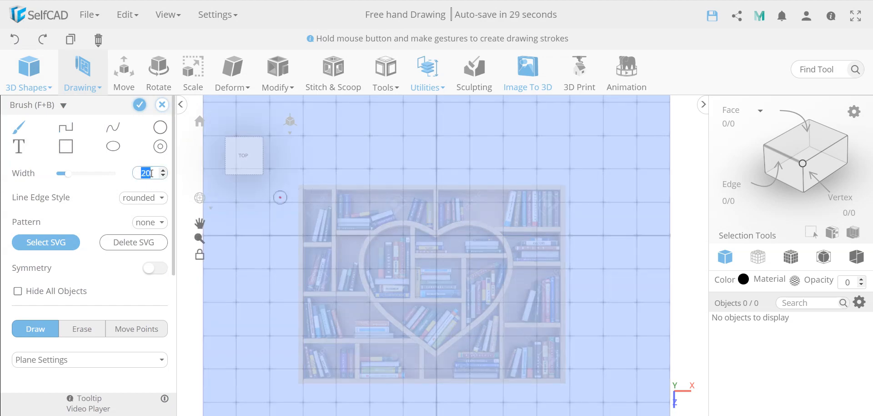
{"action": "type", "text": "5"}
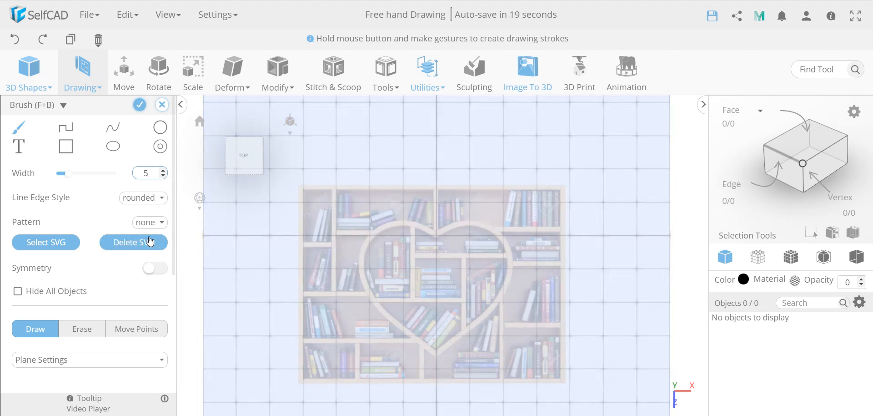
Review the plane, fill and height settings available for the brush drawing, including the Top, Bottom and Holes fill options.
{"action": "scroll", "coordinate": [98, 282], "scroll_direction": "down", "scroll_amount": 3}
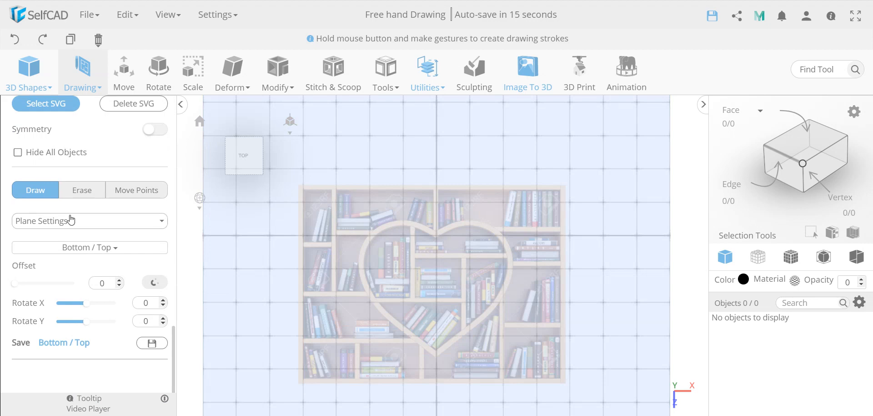
{"action": "left_click", "coordinate": [98, 223]}
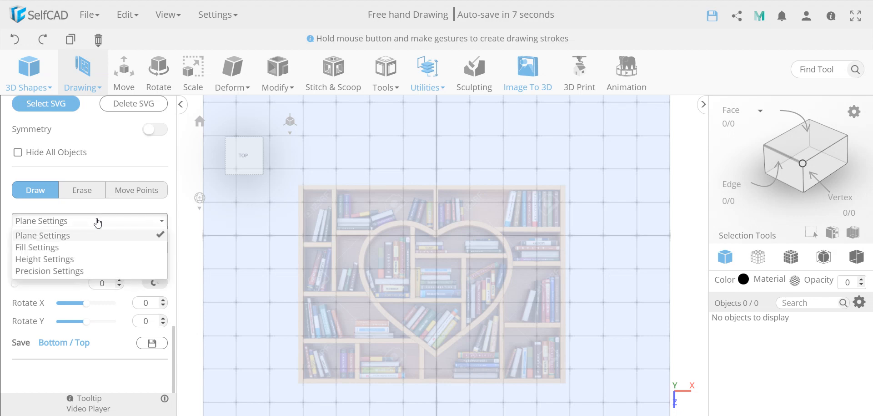
{"action": "left_click", "coordinate": [66, 247]}
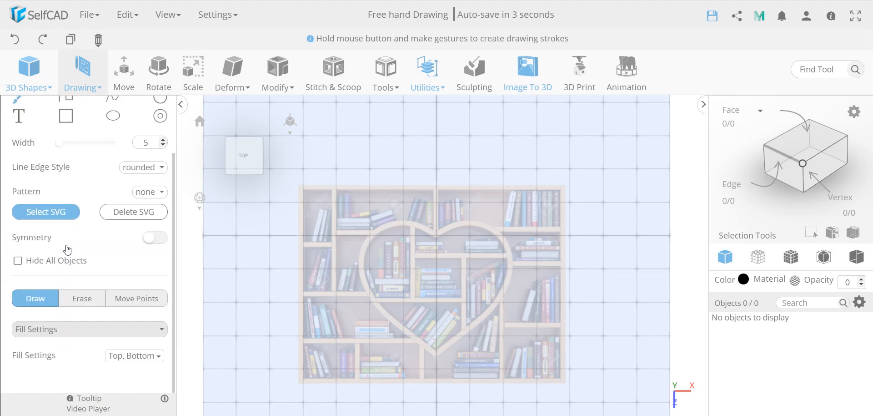
{"action": "left_click", "coordinate": [139, 357]}
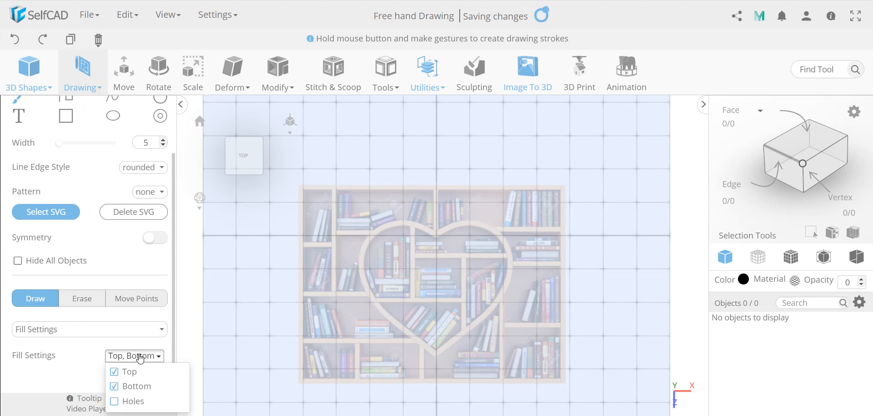
{"action": "left_click", "coordinate": [140, 357]}
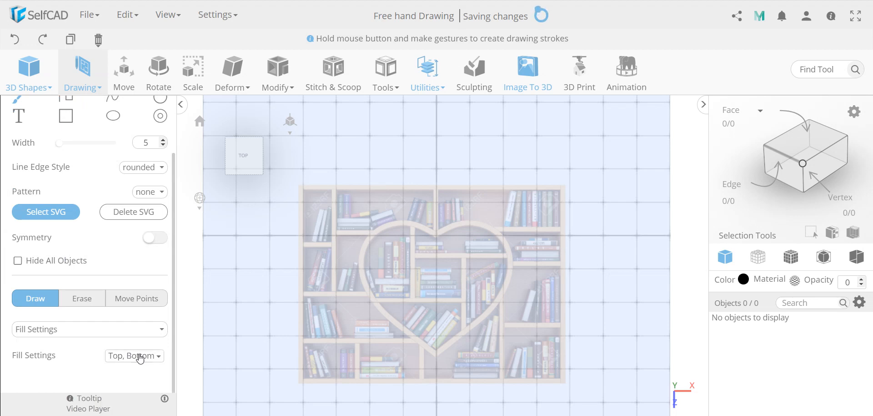
{"action": "left_click", "coordinate": [98, 332]}
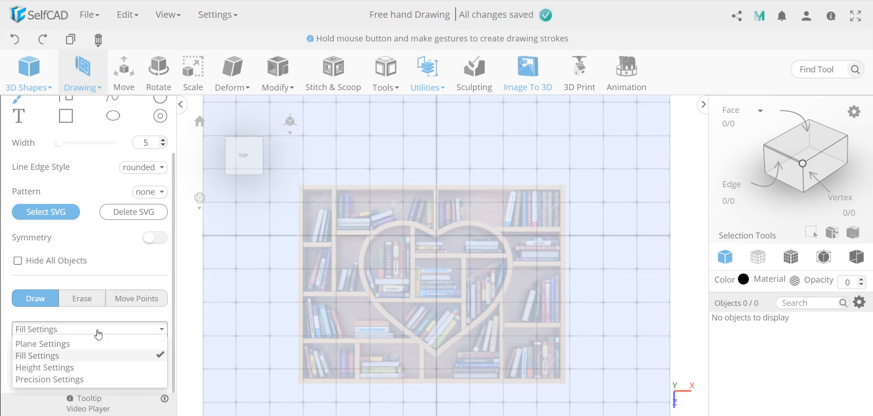
{"action": "left_click", "coordinate": [72, 366]}
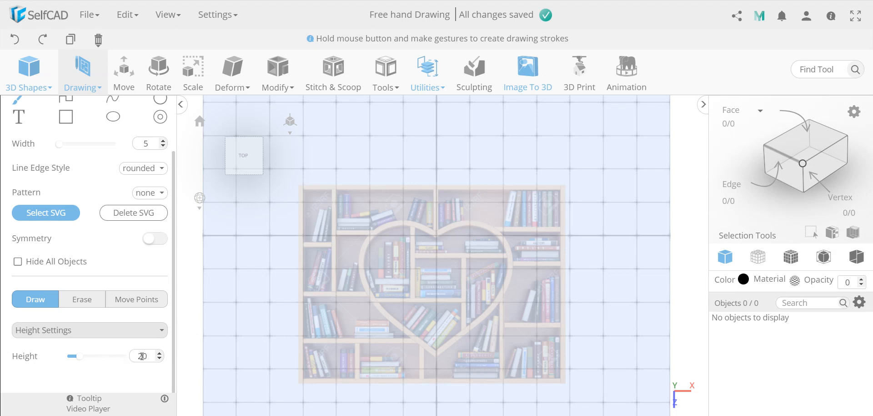
Open the precision settings, try adding Grid Vertices to the snap targets, and restore snapping to shapes and guides only.
{"action": "left_click", "coordinate": [132, 337]}
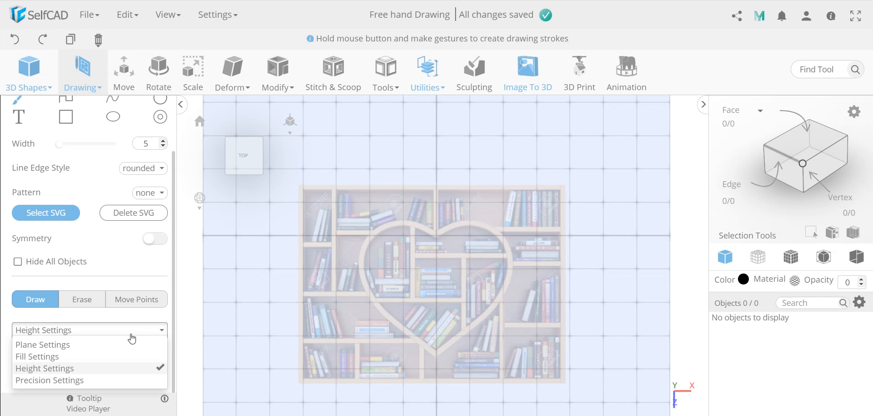
{"action": "left_click", "coordinate": [90, 380]}
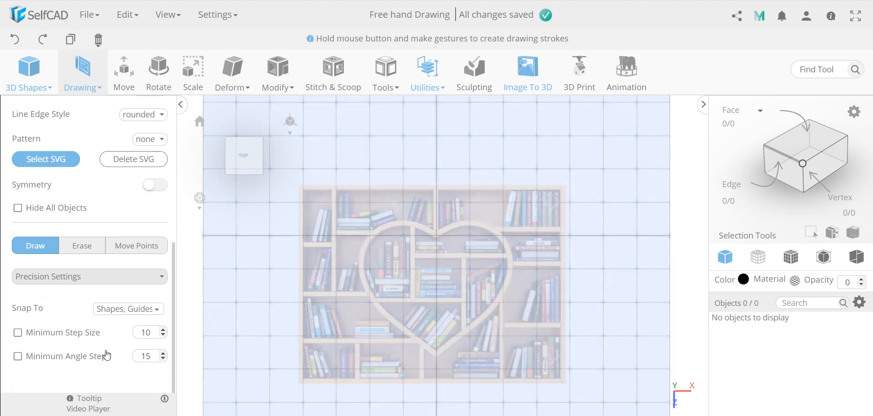
{"action": "left_click", "coordinate": [132, 312]}
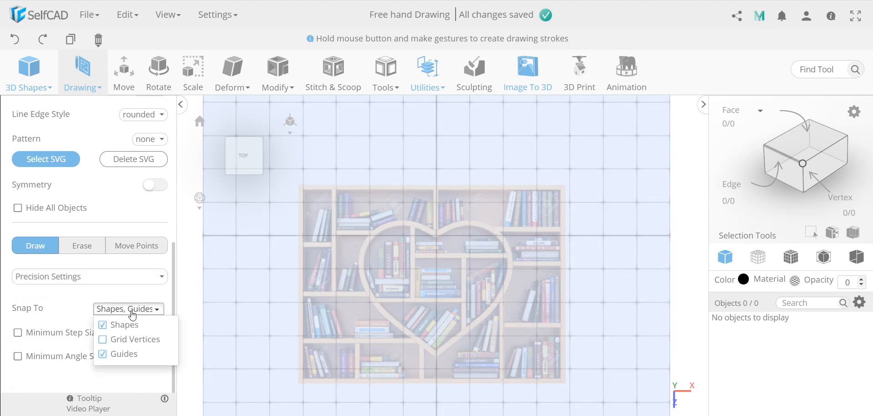
{"action": "left_click", "coordinate": [103, 339]}
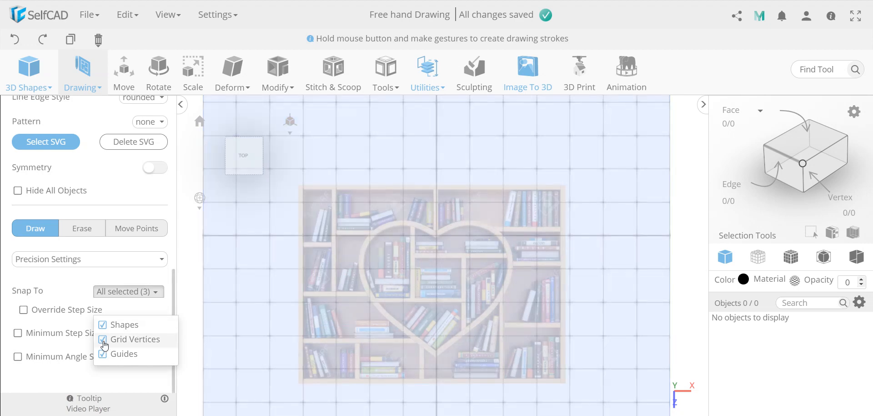
{"action": "left_click", "coordinate": [103, 339]}
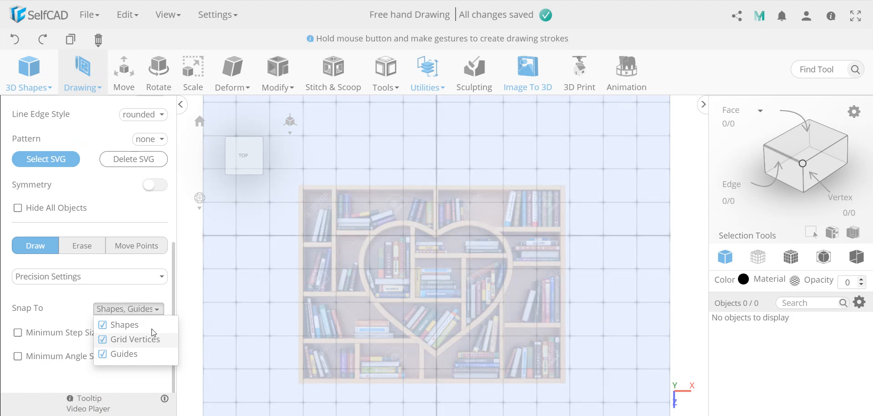
{"action": "left_click", "coordinate": [162, 298]}
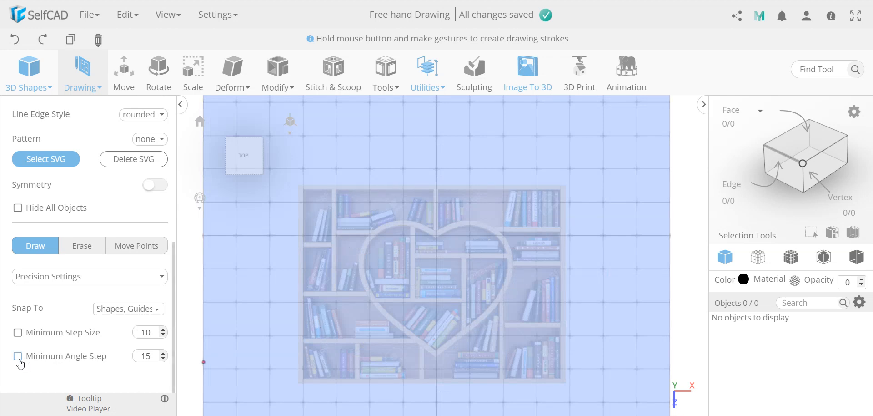
Enable the Minimum Angle Step at 15 and try it with a short brush mark above the bookshelf.
{"action": "left_click", "coordinate": [18, 356]}
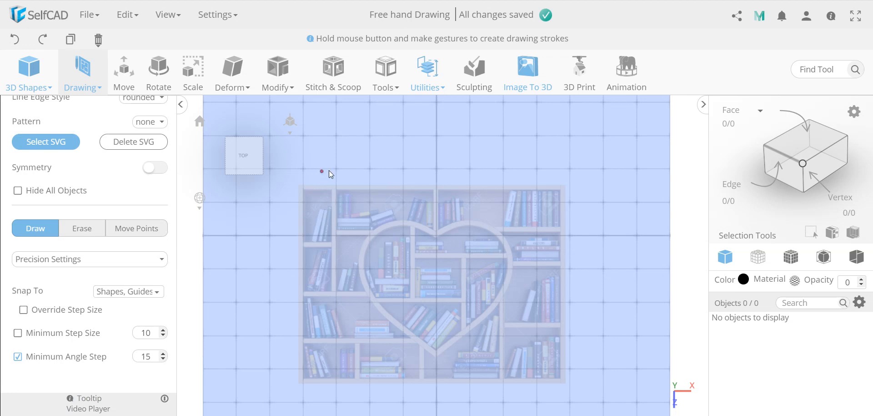
{"action": "mouse_move", "coordinate": [329, 170]}
{"action": "left_mouse_down"}
{"action": "mouse_move", "coordinate": [360, 162]}
{"action": "mouse_move", "coordinate": [361, 179]}
{"action": "mouse_move", "coordinate": [363, 162]}
{"action": "mouse_move", "coordinate": [363, 181]}
{"action": "mouse_move", "coordinate": [322, 171]}
{"action": "left_mouse_up"}
{"action": "scroll", "coordinate": [123, 365], "scroll_direction": "up", "scroll_amount": 2}
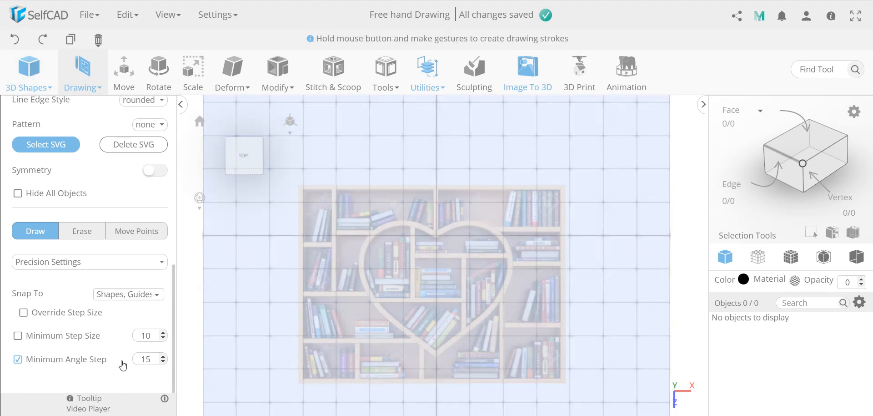
{"action": "scroll", "coordinate": [123, 365], "scroll_direction": "down", "scroll_amount": 2}
{"action": "scroll", "coordinate": [122, 365], "scroll_direction": "up", "scroll_amount": 1}
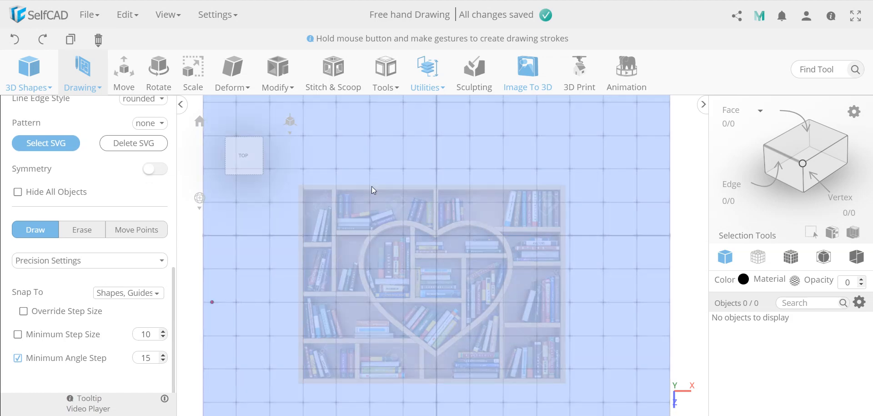
{"action": "scroll", "coordinate": [120, 339], "scroll_direction": "up", "scroll_amount": 2}
{"action": "scroll", "coordinate": [119, 336], "scroll_direction": "up", "scroll_amount": 1}
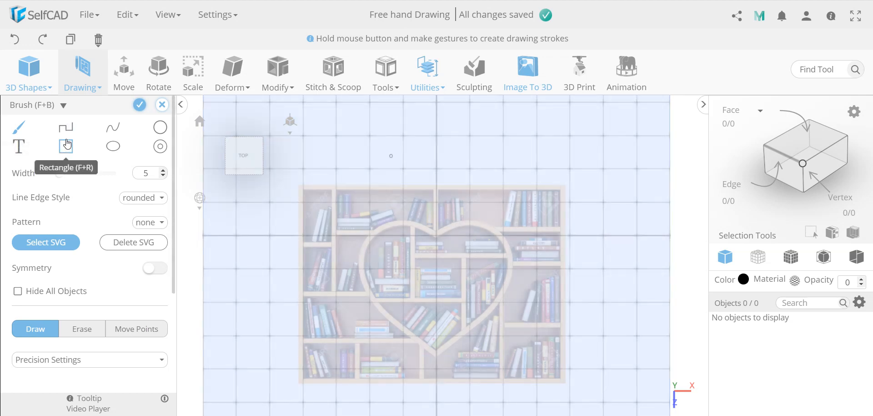
Try an angled line above the bookshelf with the Line tool, and cancel it.
{"action": "left_click", "coordinate": [69, 135]}
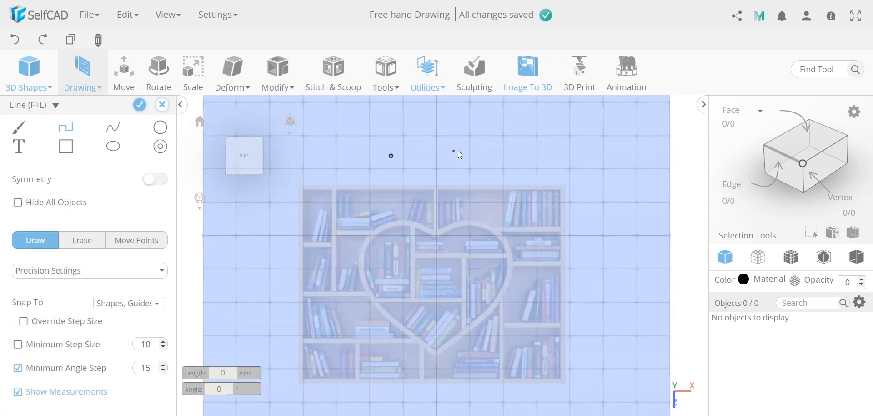
{"action": "left_click", "coordinate": [458, 151]}
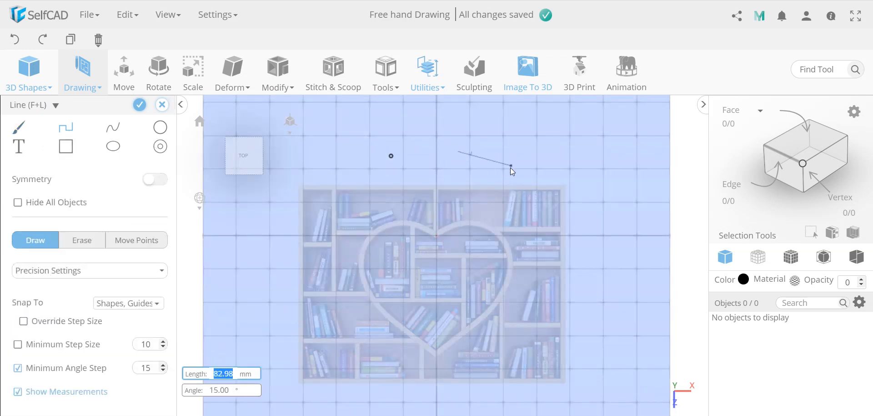
{"action": "key", "text": "Escape"}
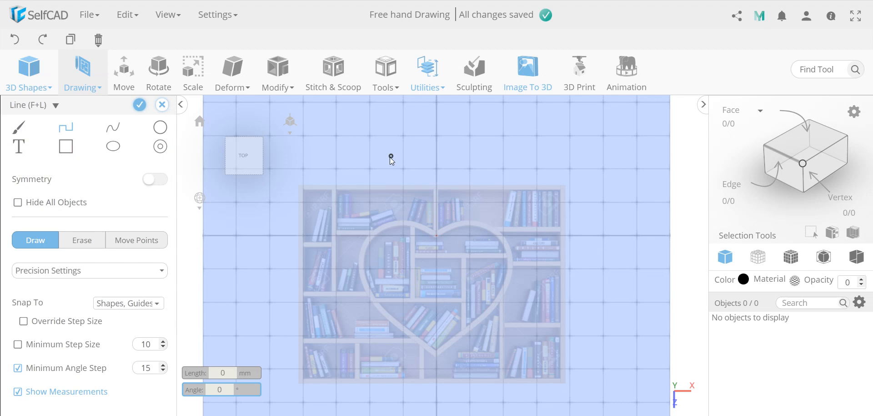
{"action": "scroll", "coordinate": [123, 201], "scroll_direction": "down", "scroll_amount": 1}
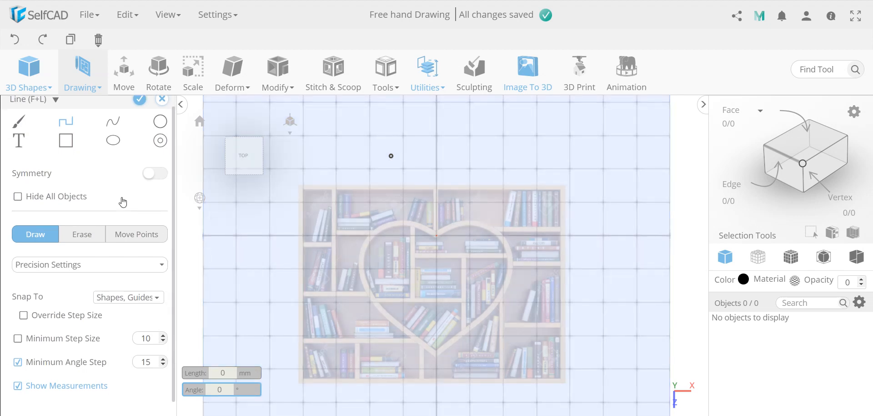
{"action": "scroll", "coordinate": [124, 205], "scroll_direction": "up", "scroll_amount": 1}
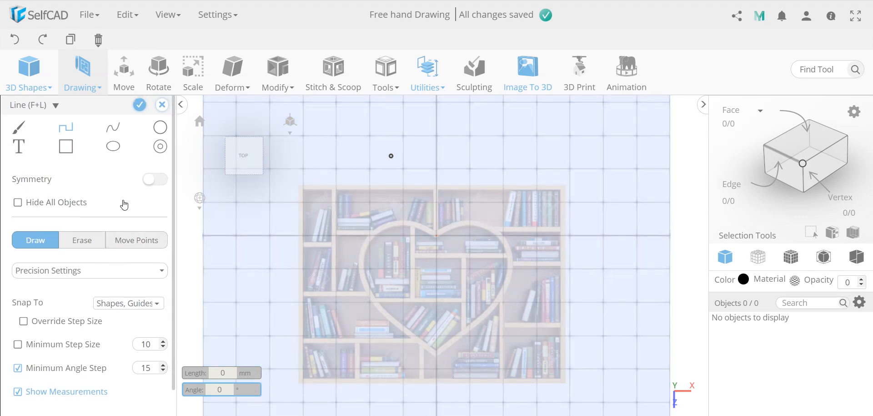
Return to the Brush and set its line edge style to square.
{"action": "left_click", "coordinate": [19, 127]}
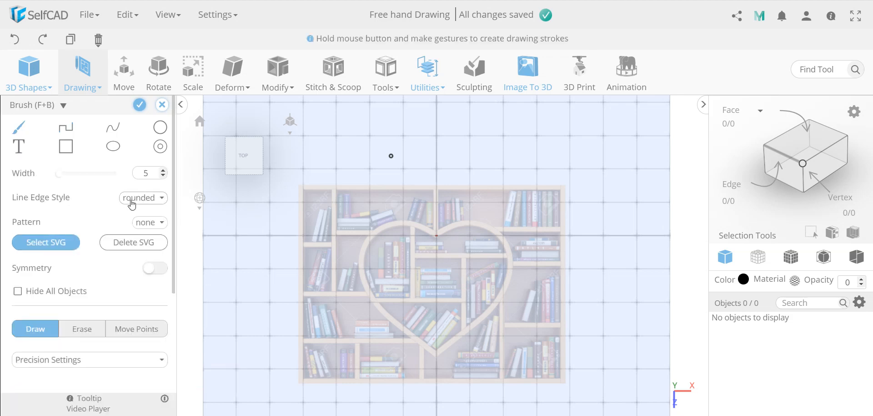
{"action": "left_click", "coordinate": [131, 202]}
{"action": "left_click", "coordinate": [136, 213]}
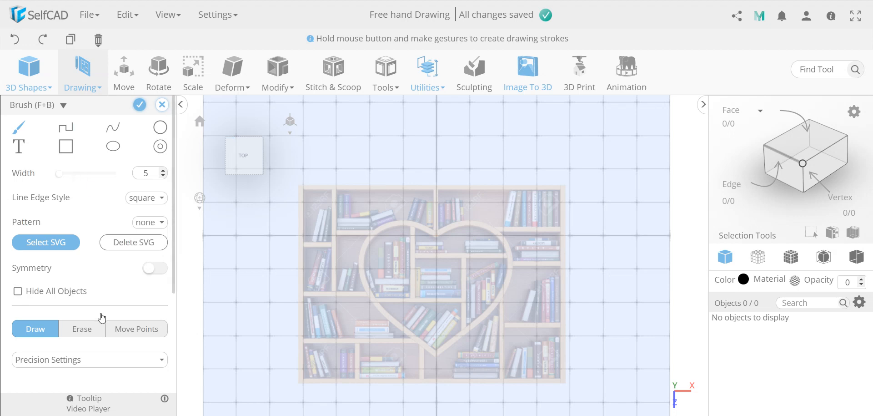
{"action": "scroll", "coordinate": [101, 313], "scroll_direction": "down", "scroll_amount": 3}
{"action": "scroll", "coordinate": [114, 328], "scroll_direction": "up", "scroll_amount": 3}
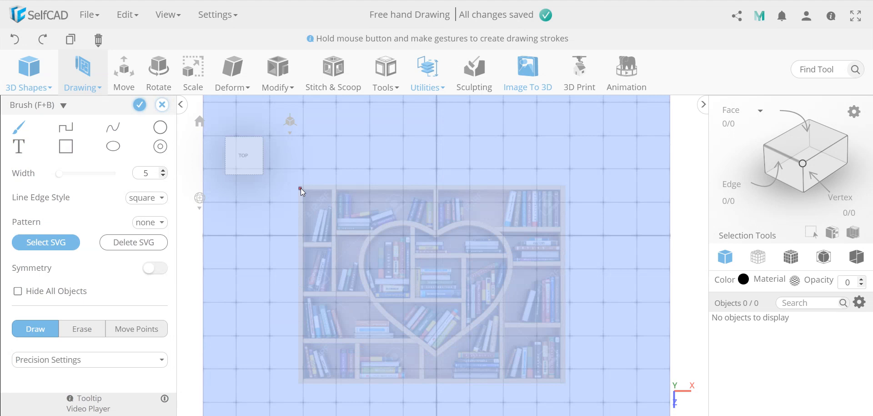
Trace the bookshelf's outer frame as a closed rectangle with the Brush, and undo the stray last stroke at the upper-left corner.
{"action": "mouse_move", "coordinate": [301, 187]}
{"action": "left_mouse_down"}
{"action": "mouse_move", "coordinate": [563, 185]}
{"action": "mouse_move", "coordinate": [572, 372]}
{"action": "mouse_move", "coordinate": [563, 380]}
{"action": "mouse_move", "coordinate": [301, 383]}
{"action": "left_mouse_up"}
{"action": "left_click_drag", "start_coordinate": [301, 383], "coordinate": [295, 190]}
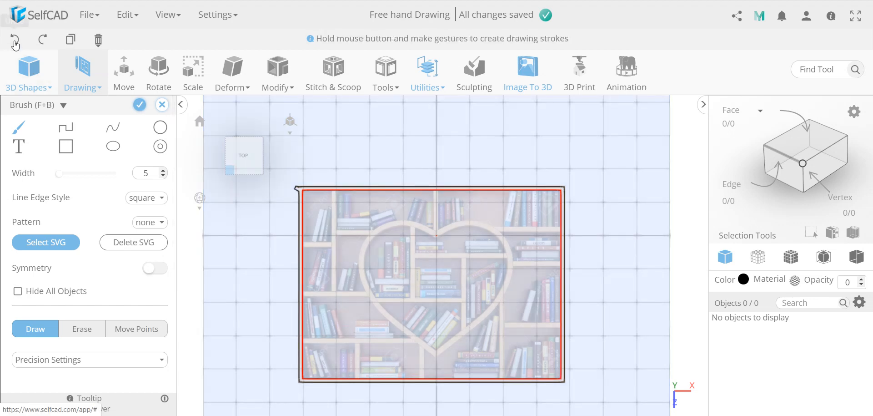
{"action": "left_click", "coordinate": [17, 39]}
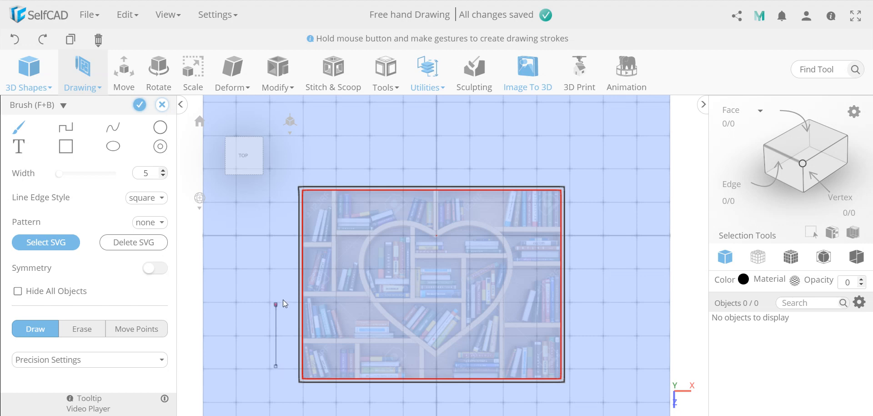
Try a vertical brush stroke outside the frame's left side, and undo the mark it leaves.
{"action": "key", "text": "Down"}
{"action": "key", "text": "Down"}
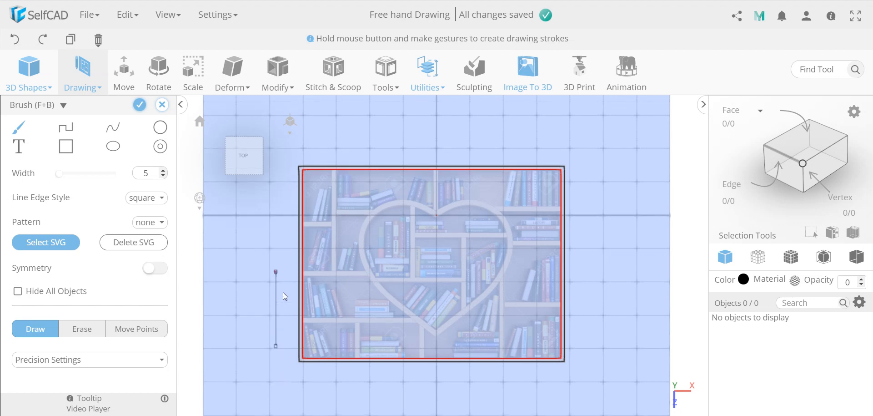
{"action": "key", "text": "Up"}
{"action": "key", "text": "Up"}
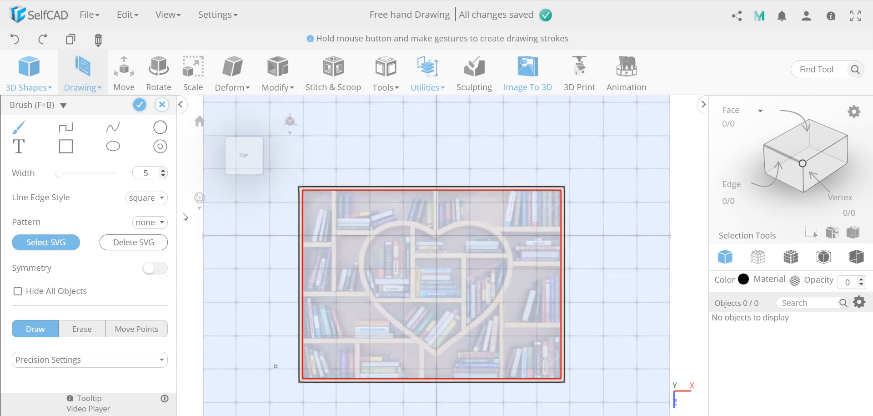
{"action": "left_click", "coordinate": [16, 41]}
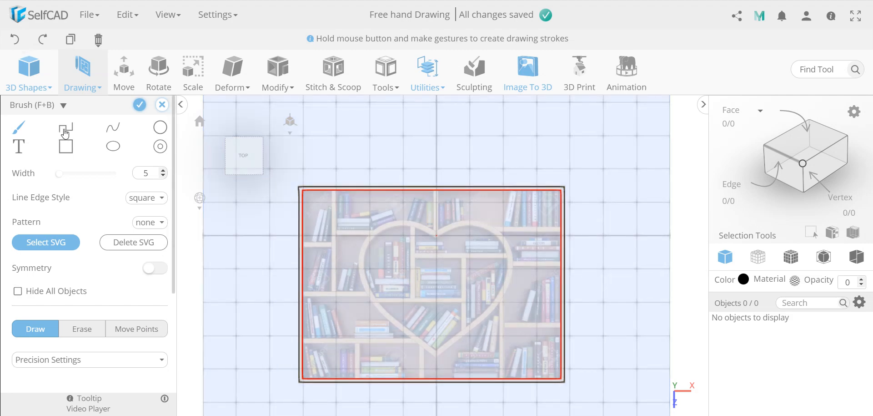
Finalize the brush drawing to create the bookshelf's outer frame as a 3D shape.
{"action": "left_click", "coordinate": [71, 124]}
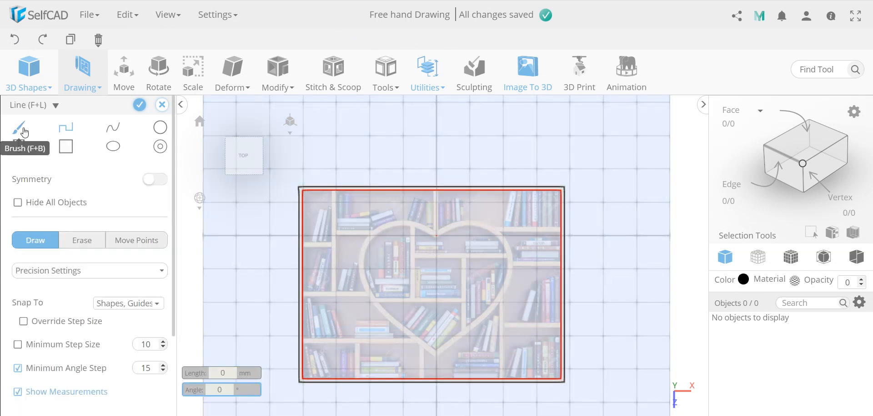
{"action": "left_click", "coordinate": [20, 129]}
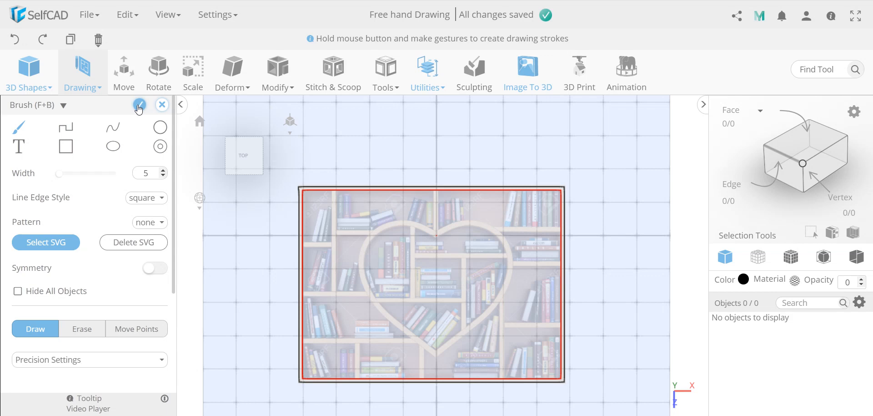
{"action": "left_click", "coordinate": [140, 105]}
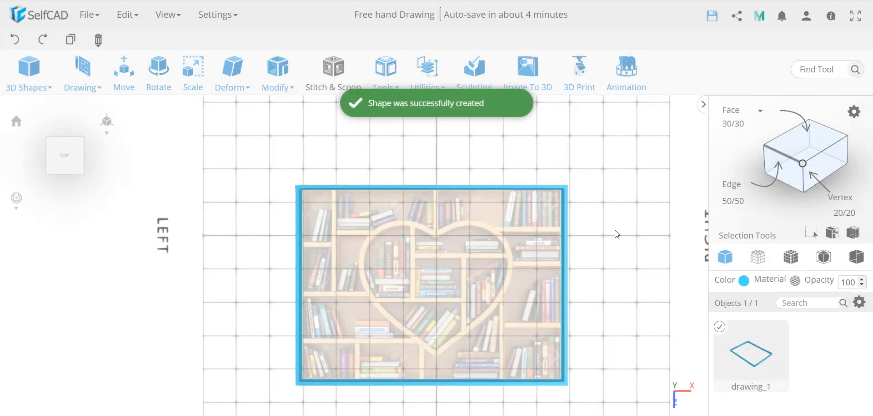
Start a new Freehand Brush drawing from the top view with all existing objects hidden.
{"action": "left_click_drag", "start_coordinate": [627, 179], "coordinate": [623, 227]}
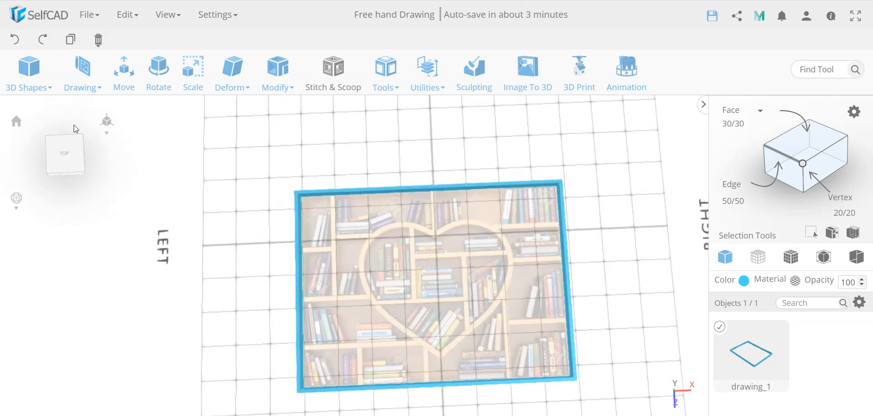
{"action": "left_click", "coordinate": [39, 88]}
{"action": "left_click", "coordinate": [81, 85]}
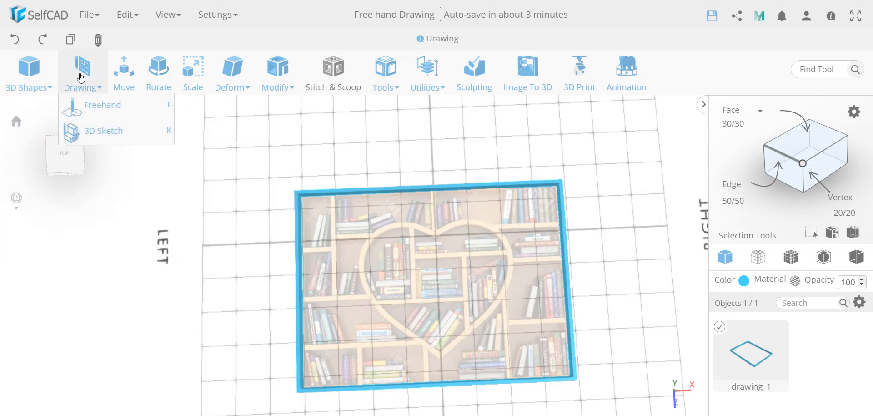
{"action": "left_click", "coordinate": [94, 106]}
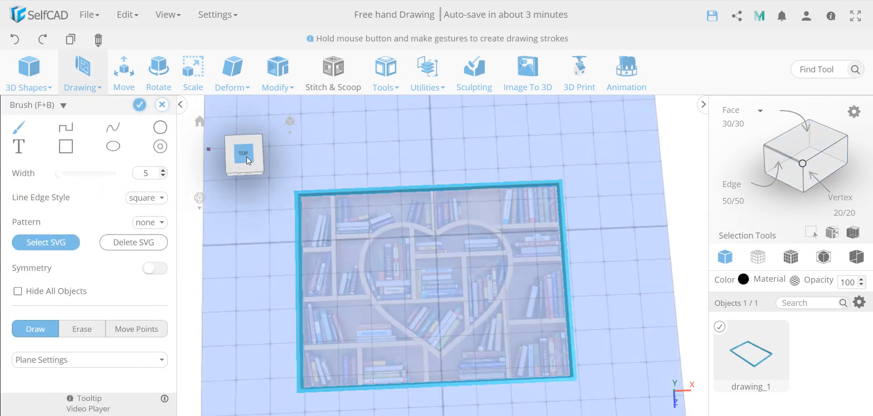
{"action": "left_click", "coordinate": [247, 156]}
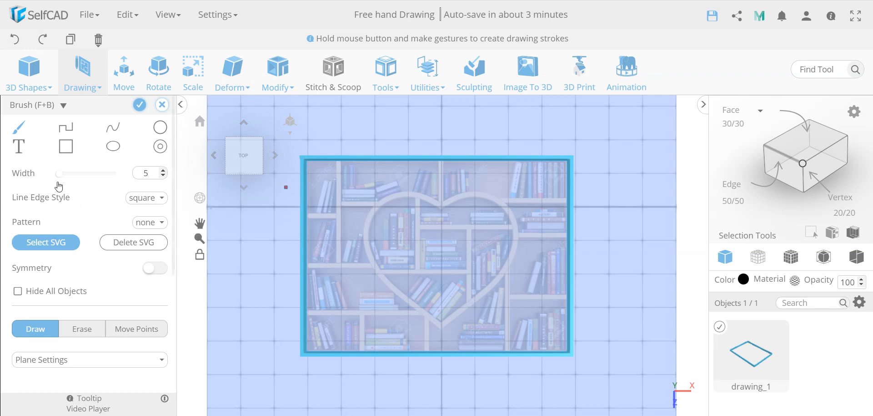
{"action": "left_click", "coordinate": [17, 292]}
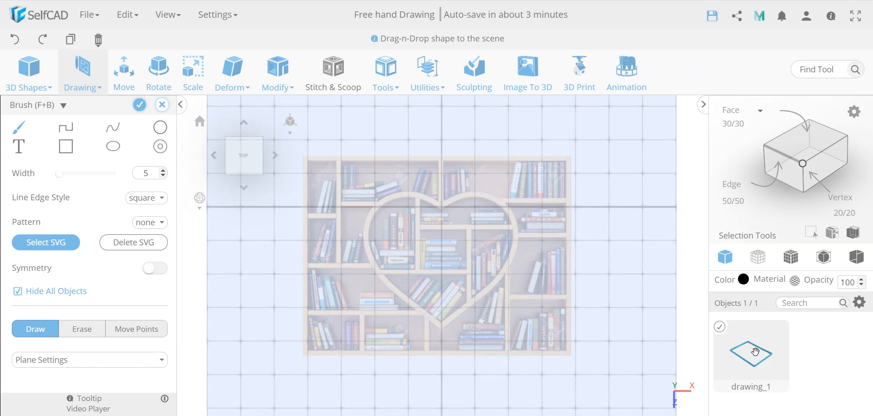
Try placing the profile of drawing_1 over the reference image, and undo the placement.
{"action": "mouse_move", "coordinate": [756, 351]}
{"action": "left_mouse_down"}
{"action": "mouse_move", "coordinate": [533, 277]}
{"action": "mouse_move", "coordinate": [515, 287]}
{"action": "mouse_move", "coordinate": [451, 255]}
{"action": "left_mouse_up"}
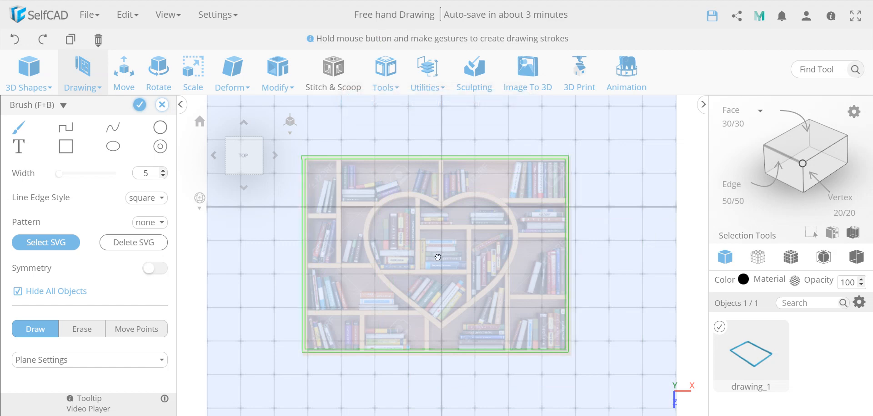
{"action": "left_click", "coordinate": [438, 257]}
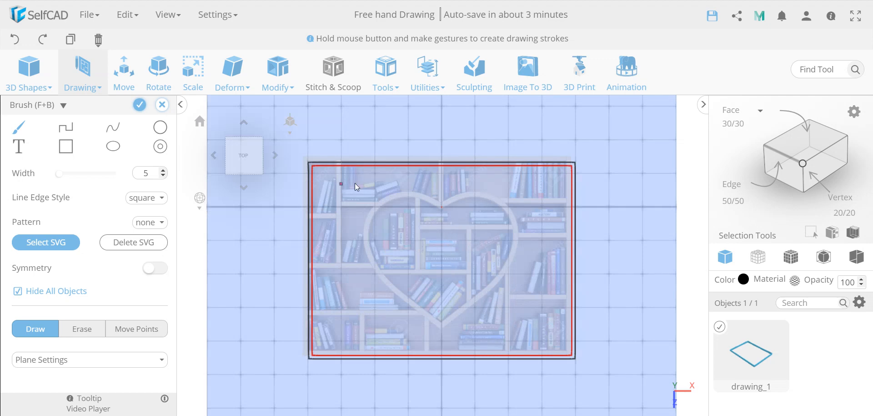
{"action": "left_click", "coordinate": [19, 43]}
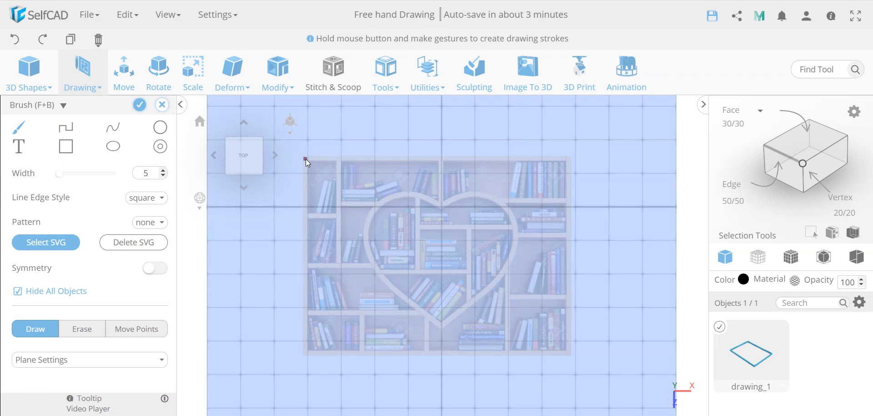
Trace the bookshelf's outer frame over the reference image as a closed rectangle of square-edged Brush strokes.
{"action": "left_click_drag", "start_coordinate": [306, 159], "coordinate": [487, 152]}
{"action": "left_click_drag", "start_coordinate": [570, 158], "coordinate": [544, 331]}
{"action": "mouse_move", "coordinate": [572, 354]}
{"action": "left_mouse_down"}
{"action": "mouse_move", "coordinate": [411, 341]}
{"action": "mouse_move", "coordinate": [310, 353]}
{"action": "left_mouse_up"}
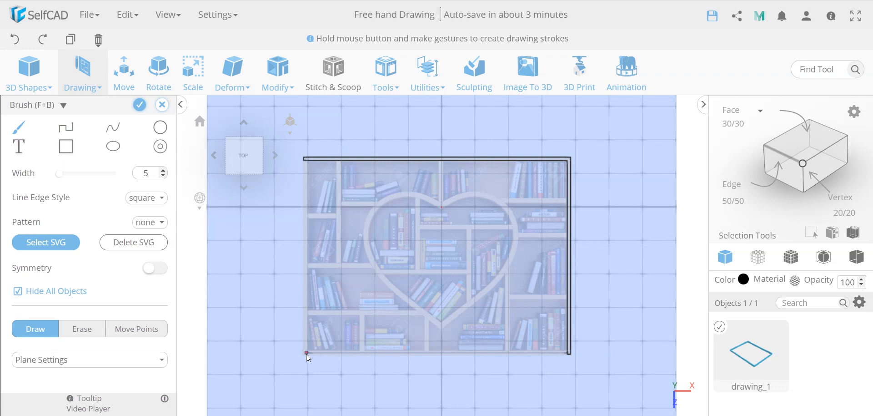
{"action": "left_click_drag", "start_coordinate": [306, 353], "coordinate": [304, 199]}
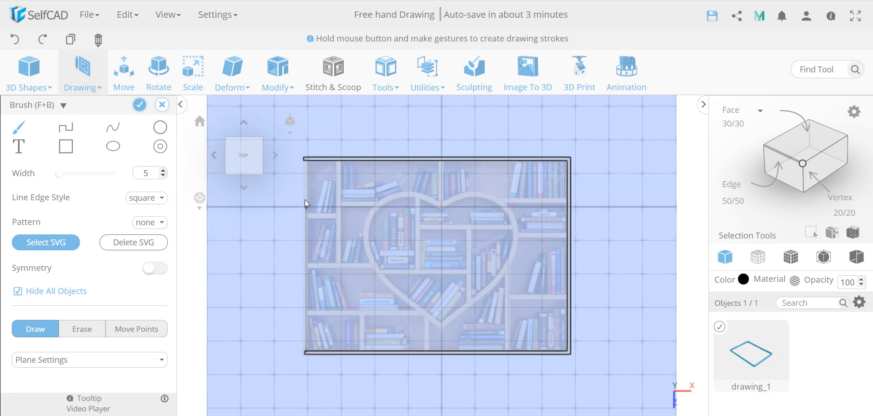
{"action": "left_click", "coordinate": [306, 157]}
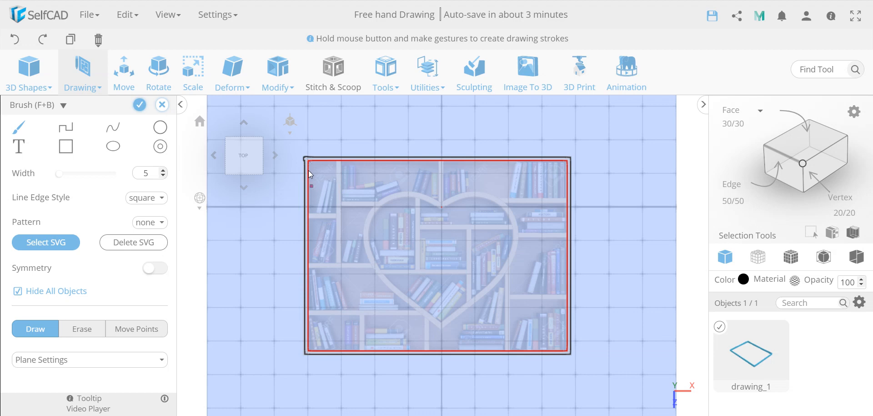
{"action": "left_click", "coordinate": [308, 158]}
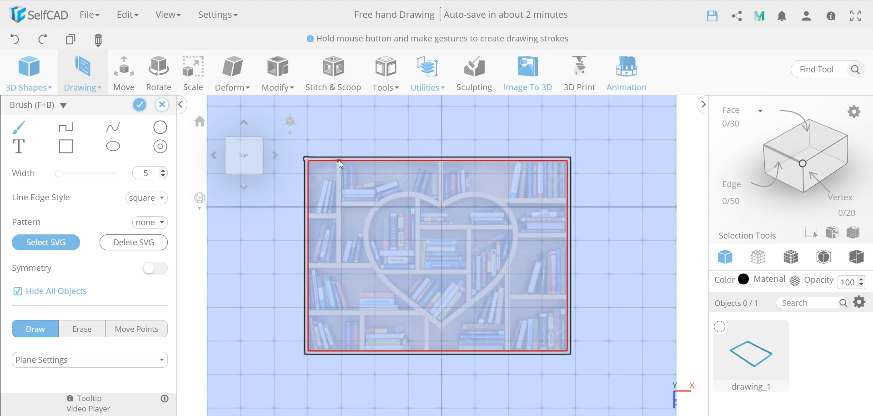
Try the bookshelf's upper-left vertical divider as a Draw stroke and as an Erase stroke, and undo both.
{"action": "left_click_drag", "start_coordinate": [340, 160], "coordinate": [342, 263]}
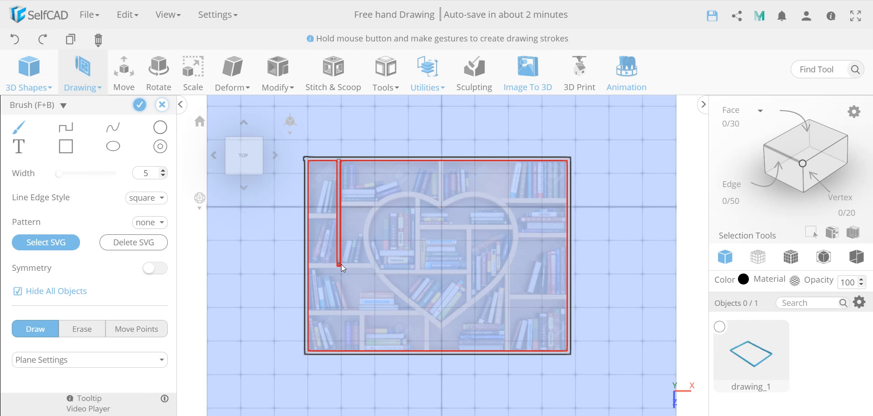
{"action": "left_click", "coordinate": [16, 43]}
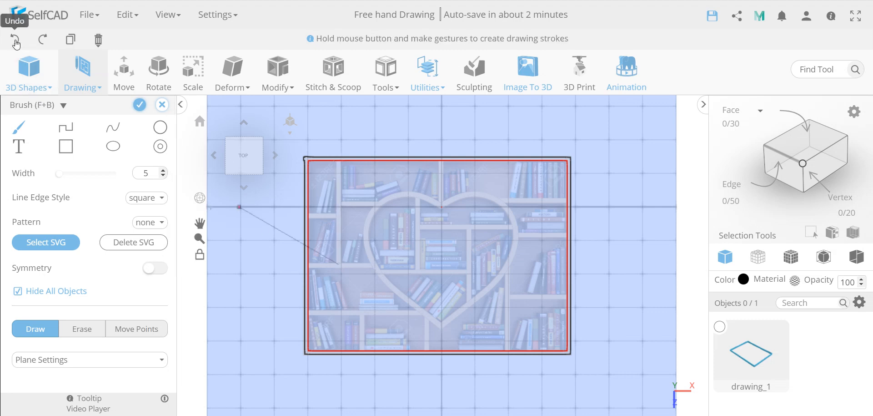
{"action": "left_click", "coordinate": [84, 335]}
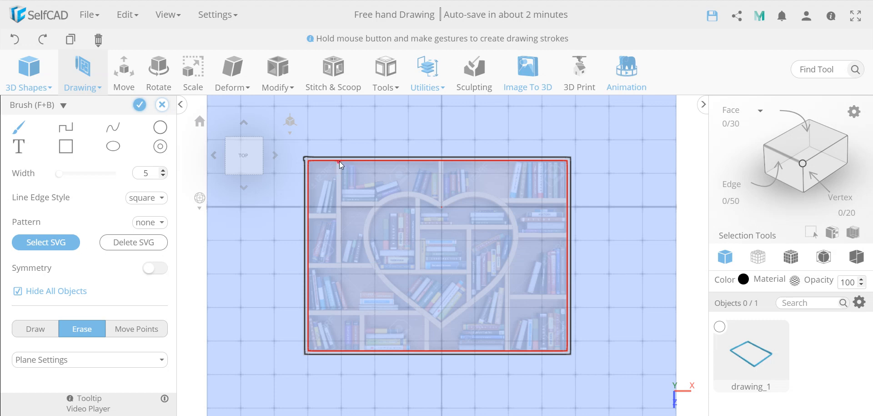
{"action": "left_click_drag", "start_coordinate": [339, 160], "coordinate": [339, 263]}
{"action": "left_click_drag", "start_coordinate": [339, 263], "coordinate": [364, 276]}
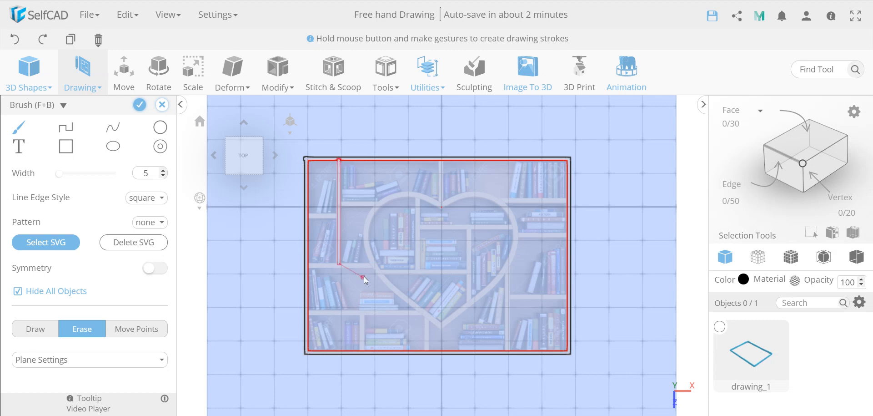
{"action": "left_click", "coordinate": [16, 40]}
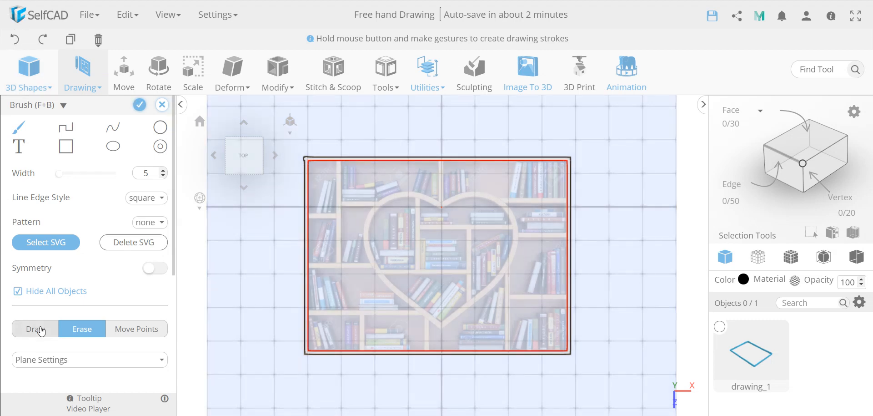
Trace the upper-left vertical divider in Draw mode and finalize the frame and divider as a 3D shape.
{"action": "left_click", "coordinate": [40, 330]}
{"action": "left_click", "coordinate": [336, 166]}
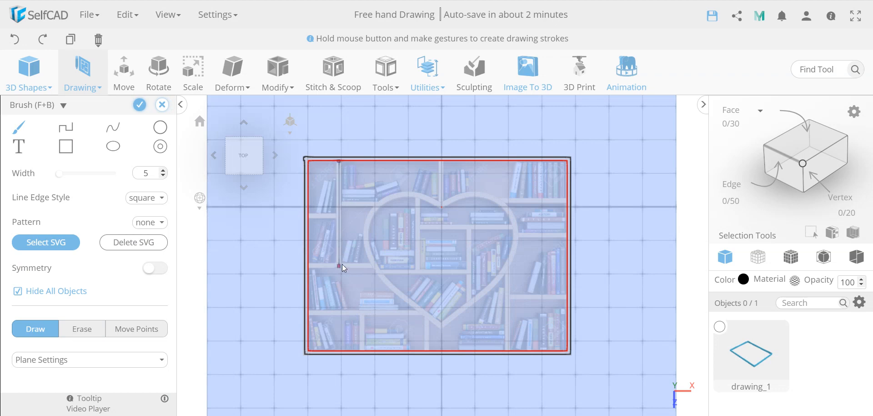
{"action": "left_click", "coordinate": [342, 264], "text": "shift"}
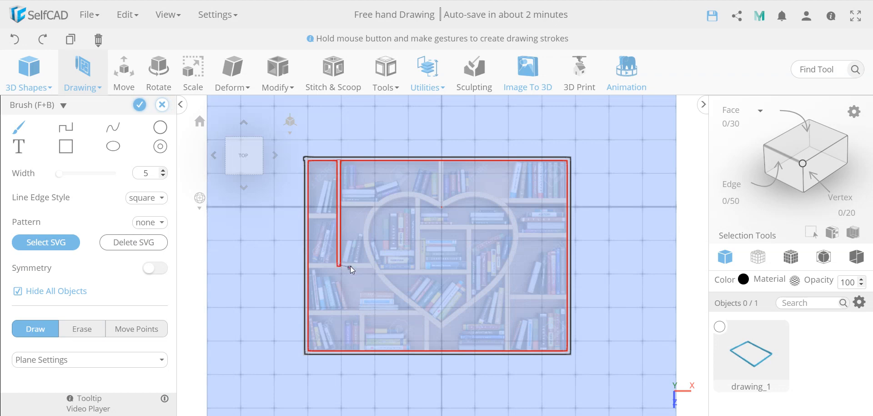
{"action": "left_click", "coordinate": [139, 106]}
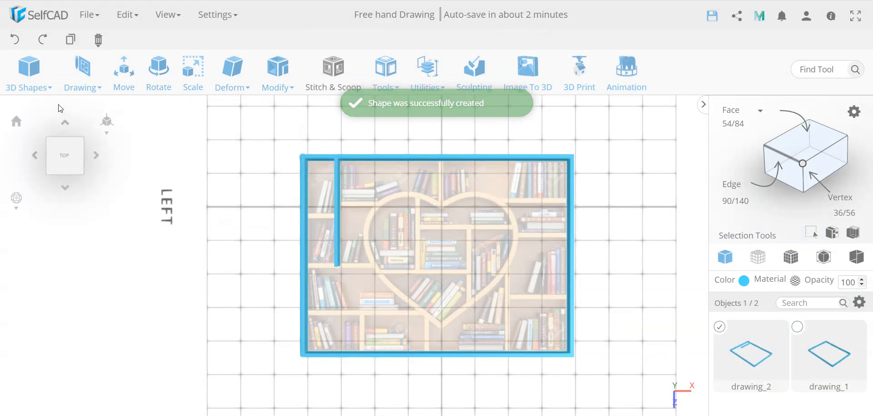
Start another Freehand Brush drawing and undo the frame-and-divider profile placed in it.
{"action": "left_click", "coordinate": [32, 81]}
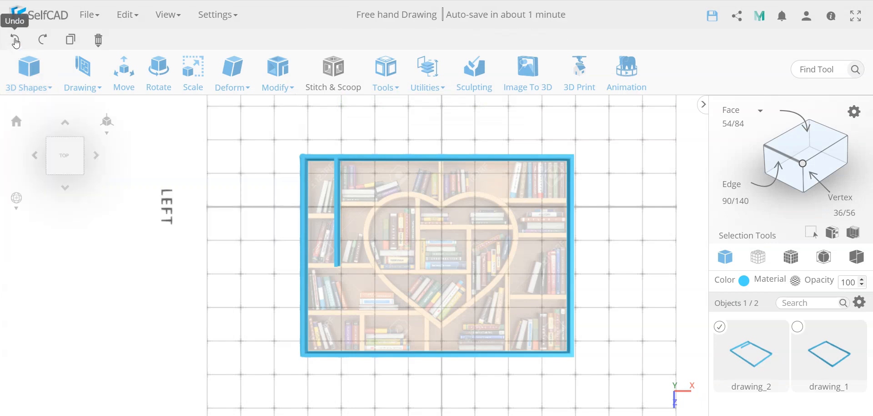
{"action": "left_click", "coordinate": [92, 79]}
{"action": "left_click", "coordinate": [91, 105]}
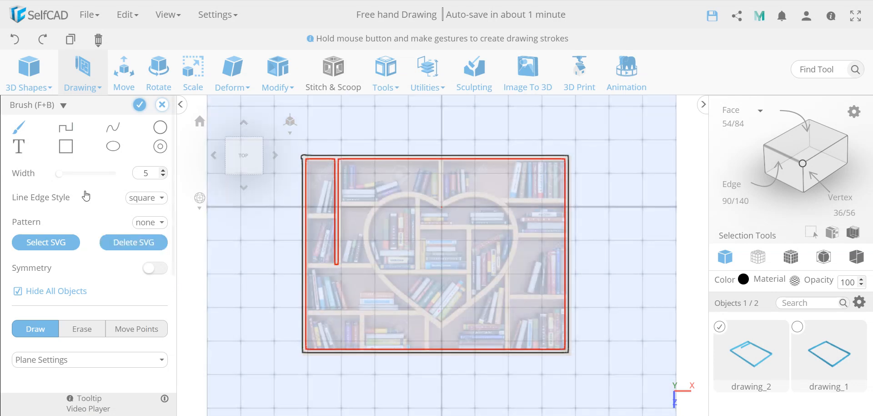
{"action": "left_click", "coordinate": [15, 40]}
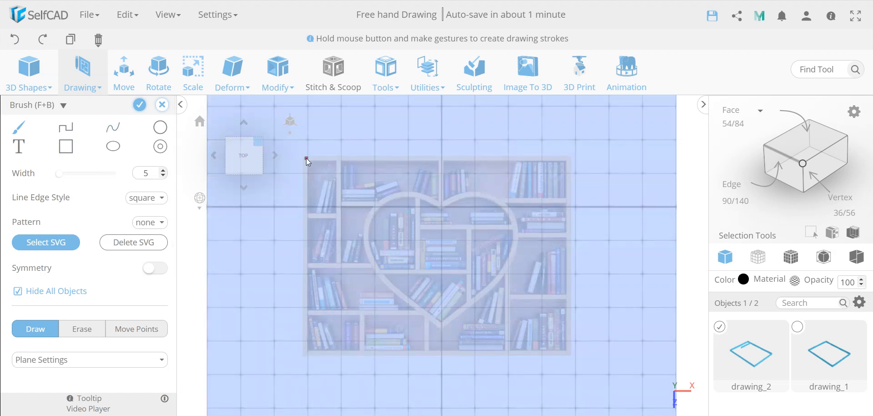
Retrace the bookshelf's four outer edges as a closed rectangular frame in the emptied drawing.
{"action": "mouse_move", "coordinate": [307, 158]}
{"action": "left_mouse_down"}
{"action": "mouse_move", "coordinate": [559, 154]}
{"action": "mouse_move", "coordinate": [572, 329]}
{"action": "left_mouse_up"}
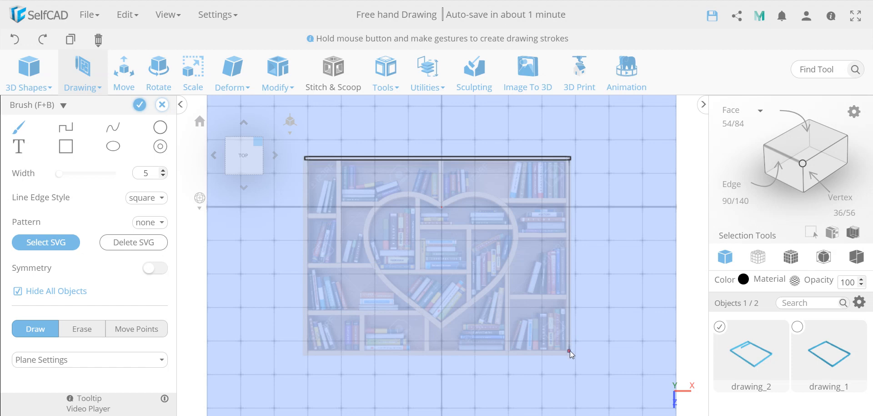
{"action": "left_click_drag", "start_coordinate": [570, 353], "coordinate": [308, 353]}
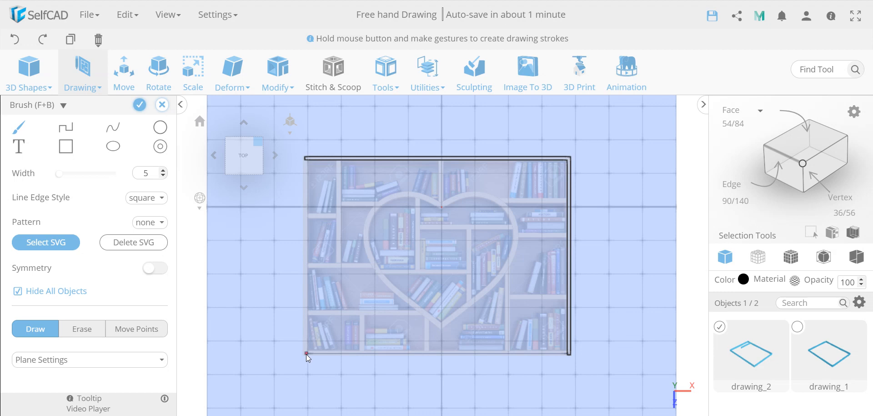
{"action": "left_click_drag", "start_coordinate": [307, 354], "coordinate": [307, 208]}
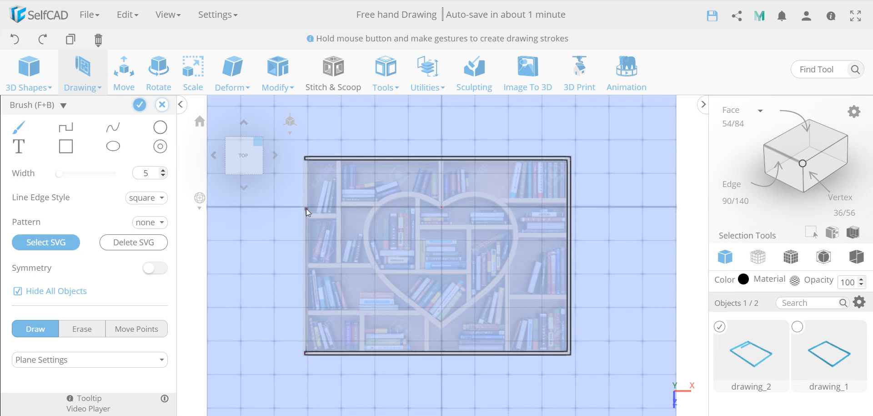
{"action": "left_click", "coordinate": [305, 159]}
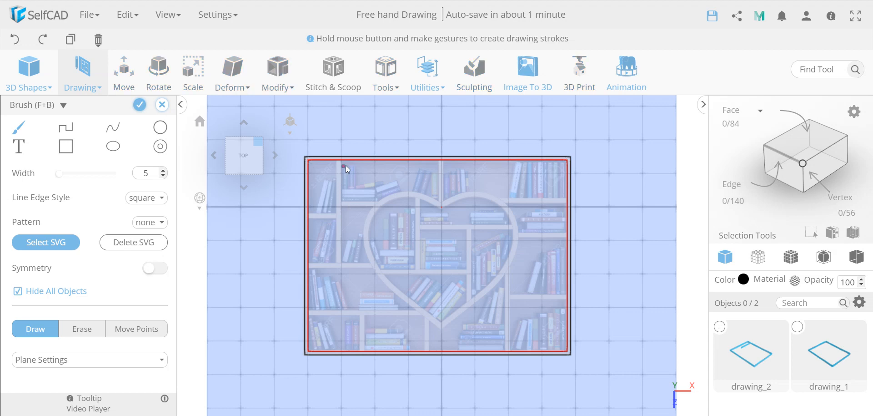
Trace the upper-left vertical divider, the shelf below it from the frame to the heart, and the short shelf beside the divider.
{"action": "left_click_drag", "start_coordinate": [339, 160], "coordinate": [340, 252]}
{"action": "left_click", "coordinate": [340, 266]}
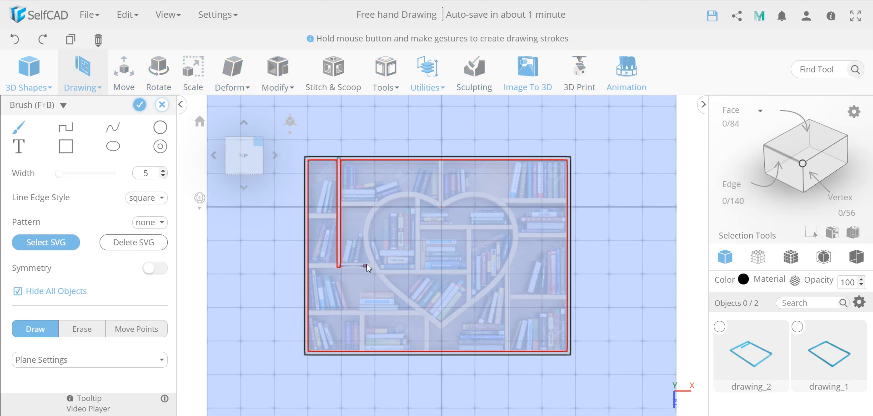
{"action": "left_click_drag", "start_coordinate": [372, 264], "coordinate": [376, 263]}
{"action": "left_click", "coordinate": [307, 266]}
{"action": "left_click", "coordinate": [306, 215]}
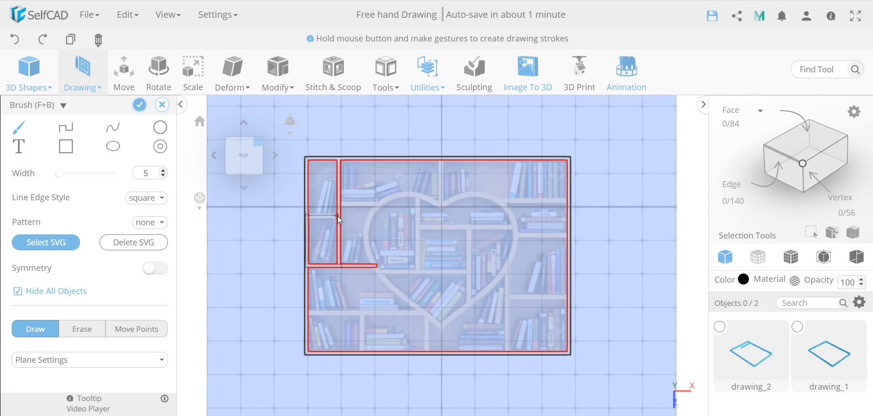
{"action": "left_click", "coordinate": [339, 216]}
Trace the shelf meeting the heart's upper left, the divider above its notch, and the two upper shelves on its right.
{"action": "left_click", "coordinate": [378, 203]}
{"action": "left_click_drag", "start_coordinate": [442, 159], "coordinate": [443, 201]}
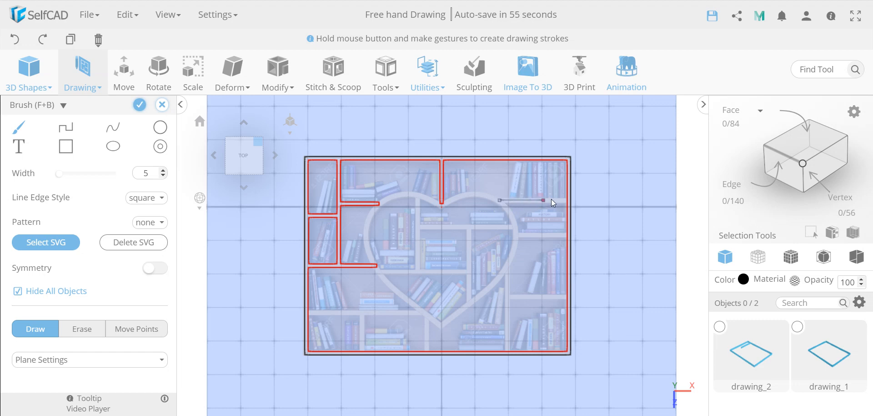
{"action": "left_click_drag", "start_coordinate": [565, 199], "coordinate": [569, 200]}
{"action": "left_click_drag", "start_coordinate": [569, 236], "coordinate": [519, 235]}
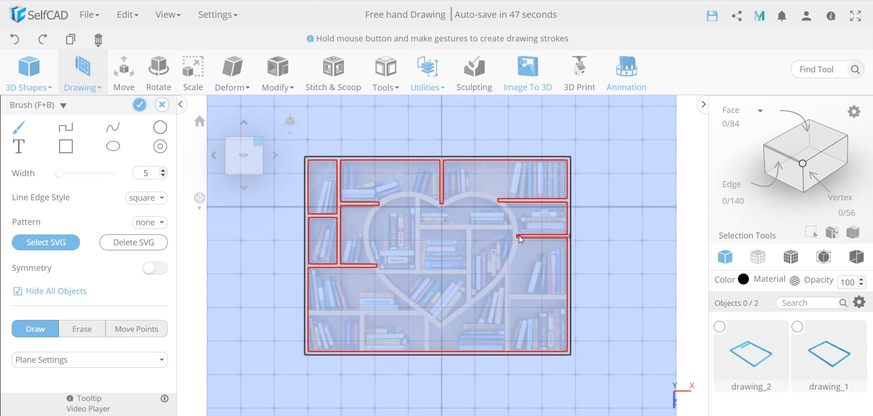
Trace the lower-right vertical divider from the heart down to the frame and the shelf joining it to the right edge.
{"action": "left_click_drag", "start_coordinate": [558, 294], "coordinate": [560, 296]}
{"action": "left_click_drag", "start_coordinate": [507, 268], "coordinate": [510, 307]}
{"action": "left_click_drag", "start_coordinate": [510, 344], "coordinate": [510, 352]}
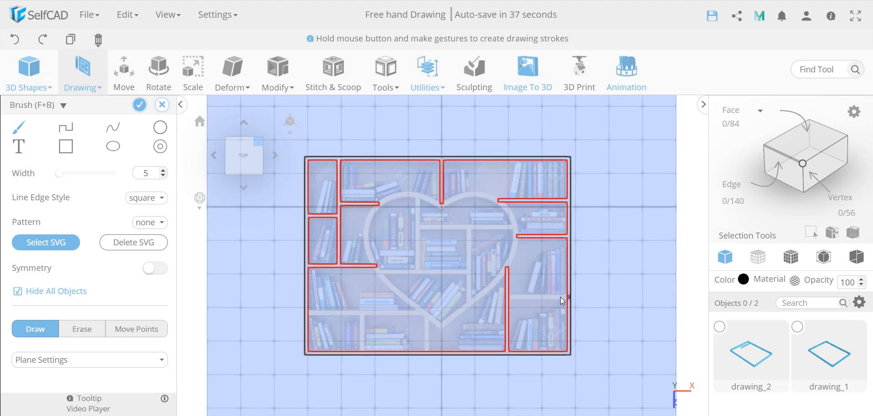
{"action": "left_click_drag", "start_coordinate": [510, 297], "coordinate": [509, 297]}
Trace the lower-left shelf toward the heart's tip and the two vertical dividers beneath it, and end the stroke.
{"action": "left_click_drag", "start_coordinate": [307, 313], "coordinate": [427, 308]}
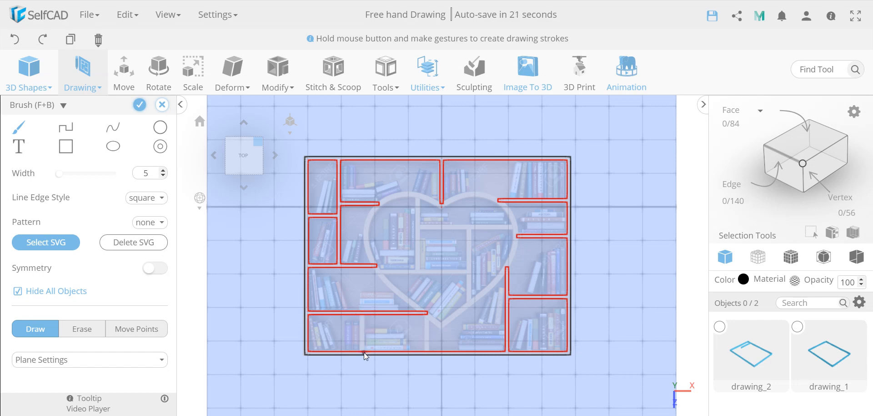
{"action": "left_click_drag", "start_coordinate": [359, 317], "coordinate": [365, 312]}
{"action": "left_click", "coordinate": [365, 352]}
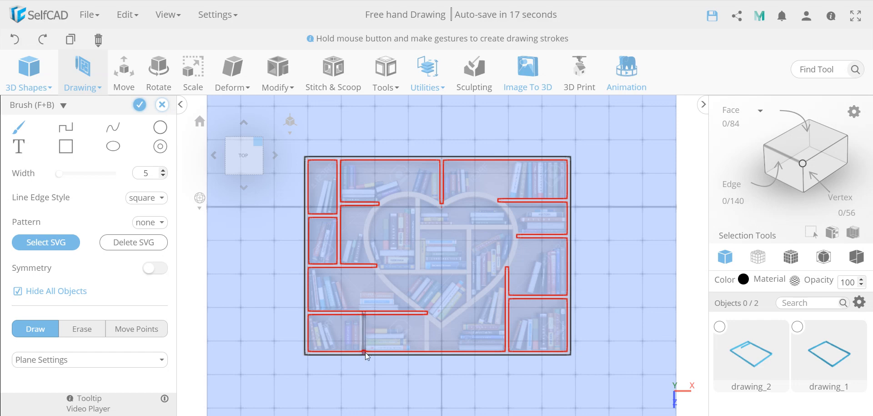
{"action": "left_click", "coordinate": [427, 353]}
{"action": "left_click", "coordinate": [427, 313]}
{"action": "key", "text": "Escape"}
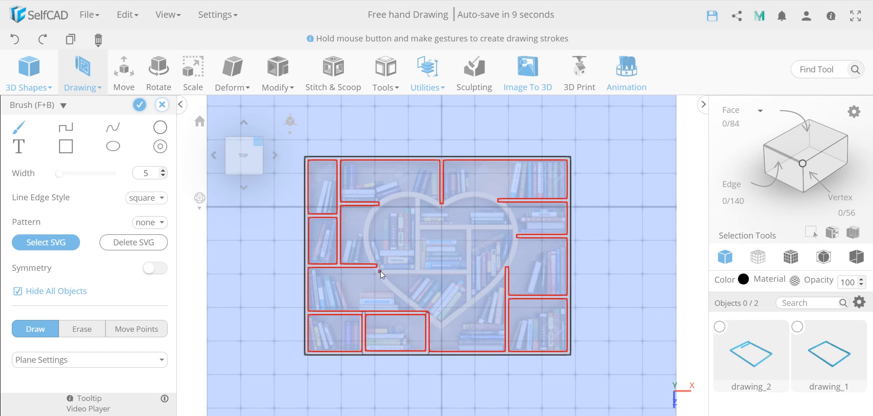
Trace the lower shelf inside the heart, the vertical divider rising from its right end, and the upper shelf across that divider.
{"action": "left_click", "coordinate": [469, 271]}
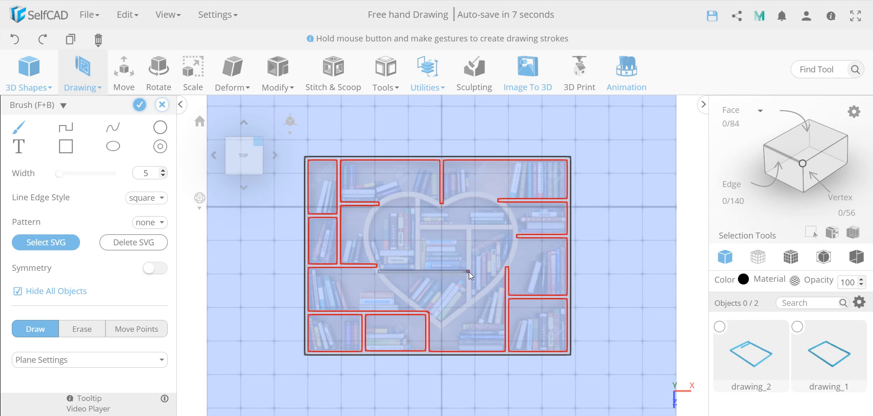
{"action": "left_click", "coordinate": [469, 228]}
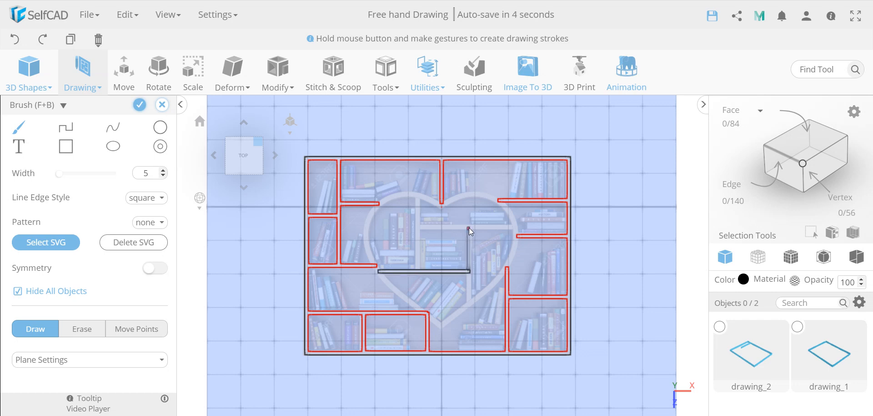
{"action": "left_click", "coordinate": [514, 224]}
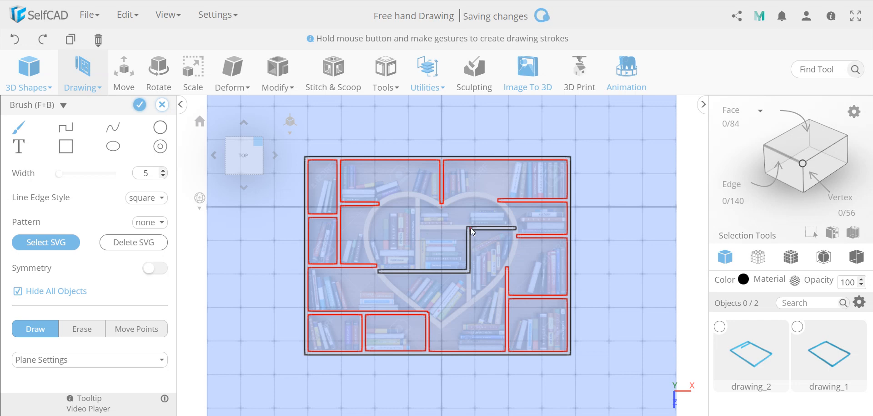
{"action": "left_click", "coordinate": [420, 227]}
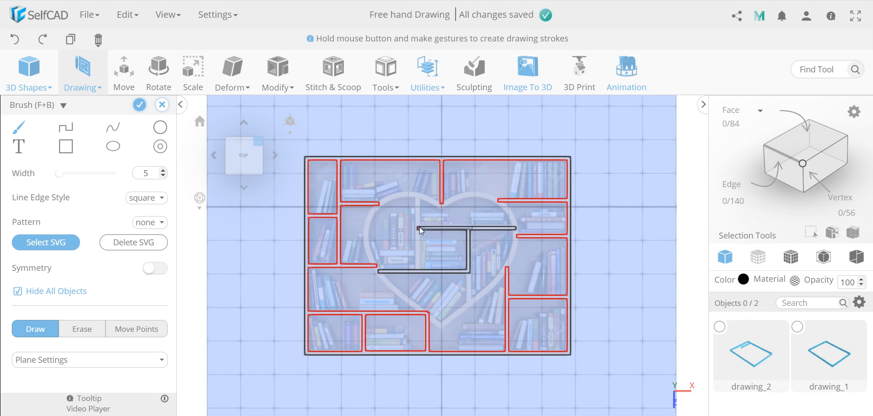
Trace the left inner divider from the heart's top edge to the lower shelf, and the short divider below that shelf's right end.
{"action": "left_click", "coordinate": [417, 198]}
{"action": "left_click", "coordinate": [417, 271]}
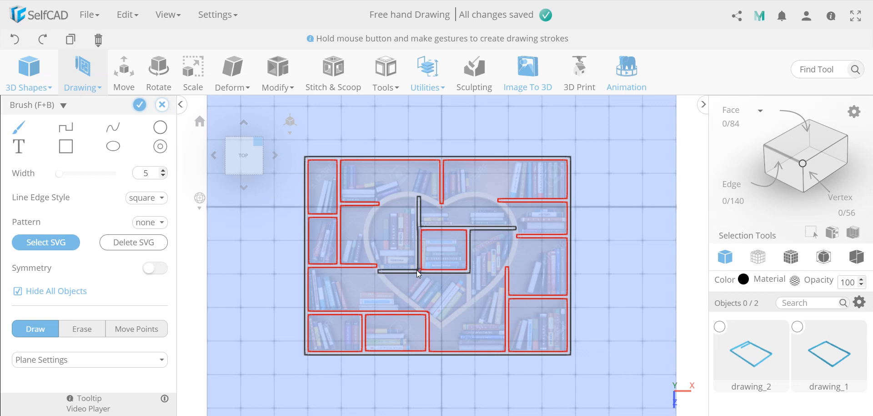
{"action": "left_click", "coordinate": [404, 244]}
{"action": "left_click", "coordinate": [469, 272]}
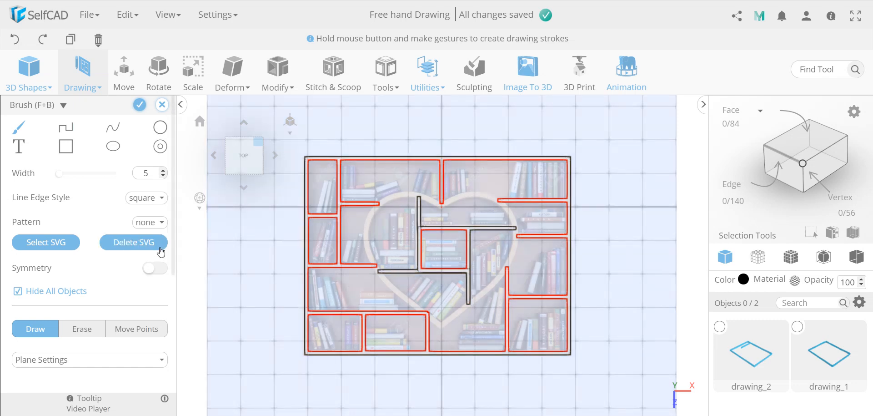
Enable symmetry along X and brush one half of the heart outline from the notch to the tip, closing it there.
{"action": "left_click", "coordinate": [155, 269]}
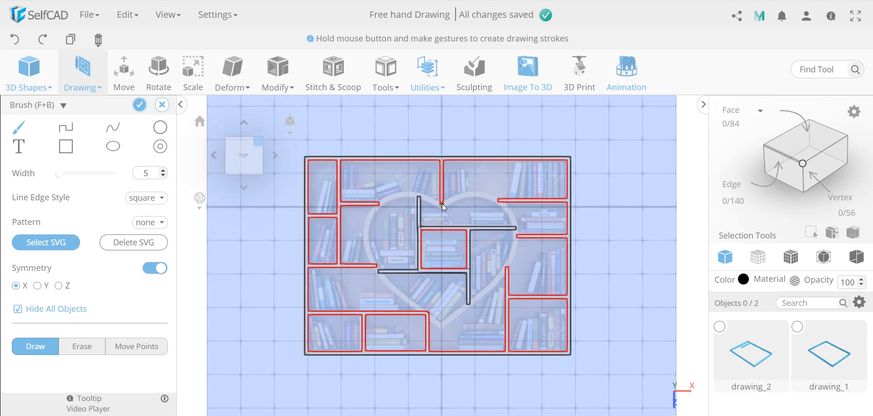
{"action": "mouse_move", "coordinate": [443, 204]}
{"action": "left_mouse_down"}
{"action": "mouse_move", "coordinate": [492, 196]}
{"action": "mouse_move", "coordinate": [516, 227]}
{"action": "mouse_move", "coordinate": [509, 263]}
{"action": "mouse_move", "coordinate": [457, 318]}
{"action": "left_mouse_up"}
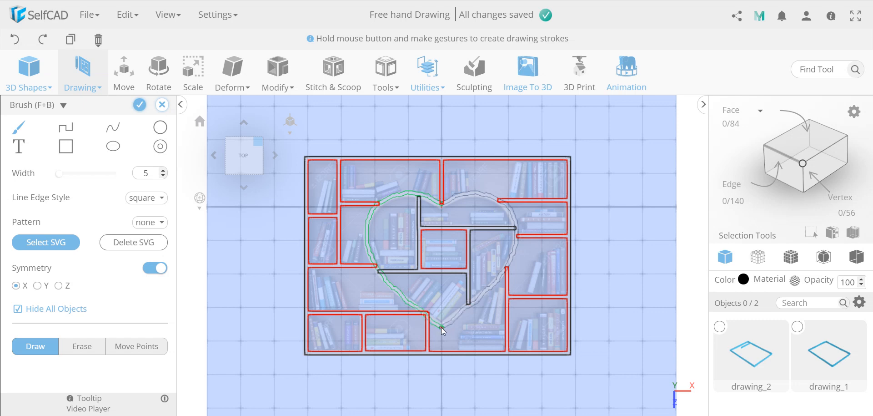
{"action": "left_click_drag", "start_coordinate": [442, 326], "coordinate": [442, 327]}
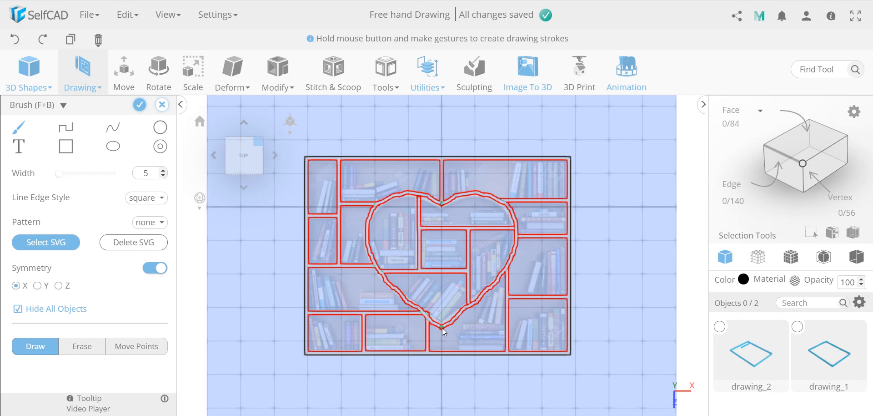
{"action": "left_click", "coordinate": [113, 128]}
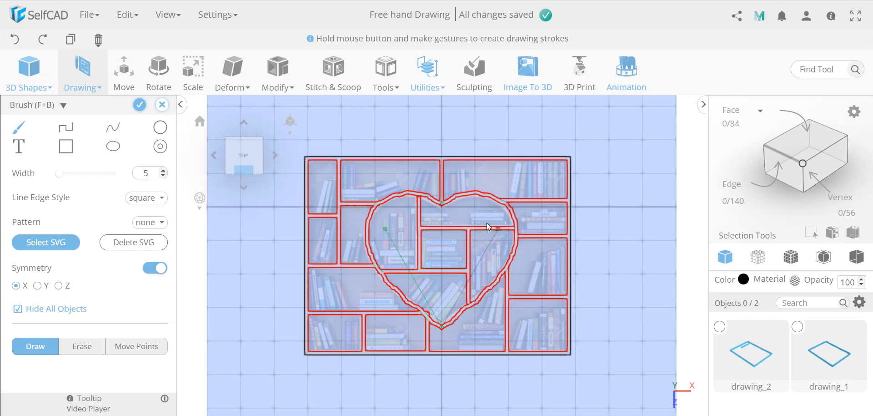
{"action": "key", "text": "Escape"}
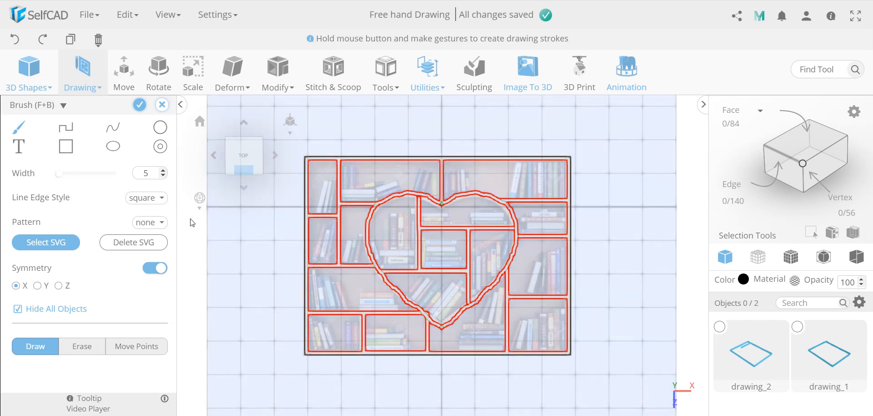
Finalize the freehand drawing as a 3D bookshelf and hide drawing_3.
{"action": "left_click", "coordinate": [140, 105]}
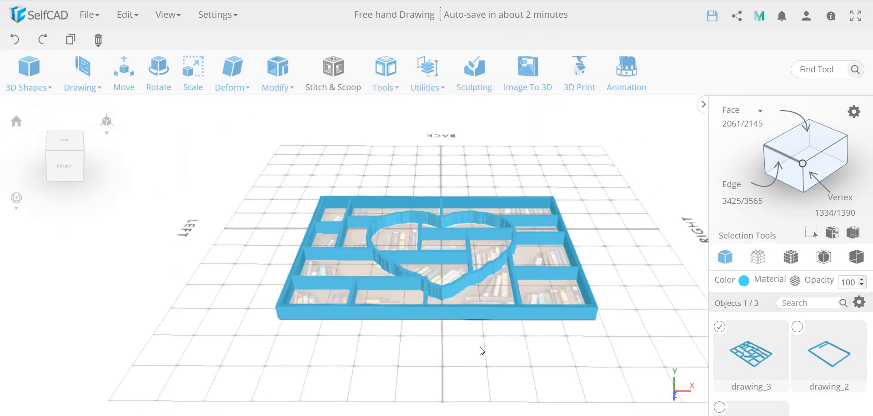
{"action": "left_click_drag", "start_coordinate": [480, 347], "coordinate": [478, 371]}
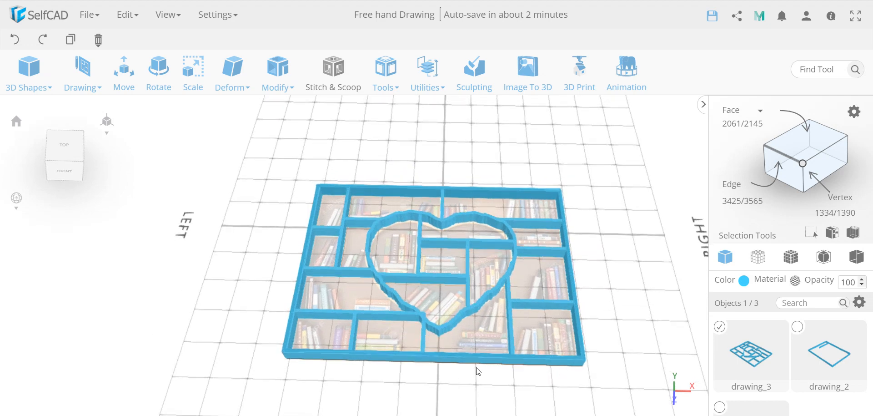
{"action": "left_click", "coordinate": [859, 302]}
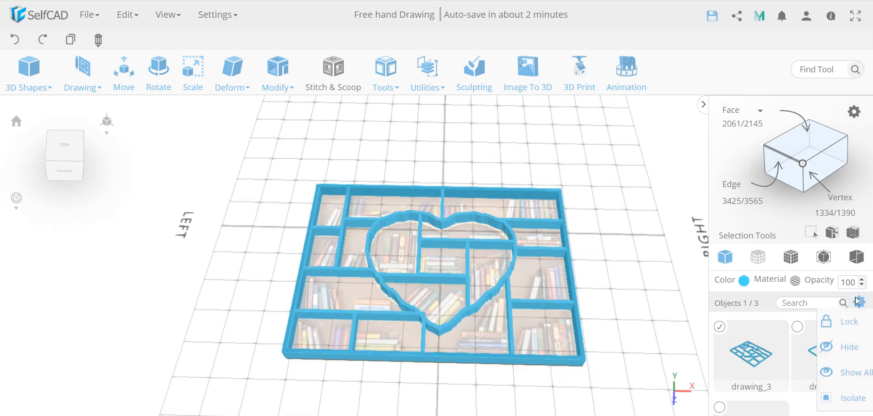
{"action": "left_click", "coordinate": [852, 346]}
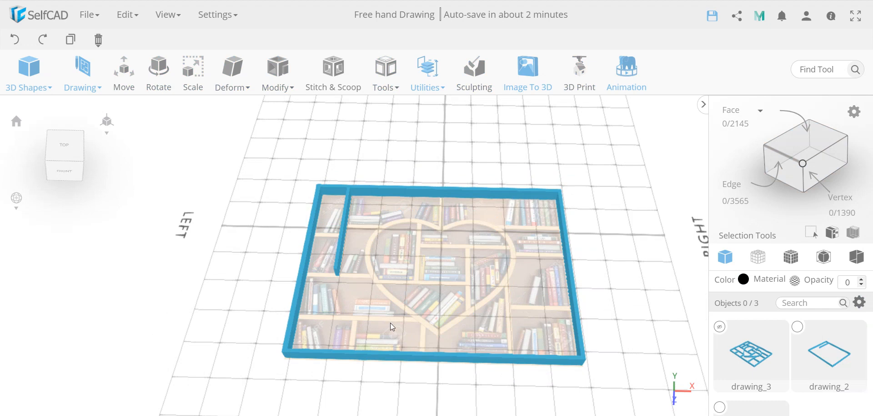
Select the earlier drawings drawing_2 and drawing_1 and delete them.
{"action": "left_click", "coordinate": [798, 327]}
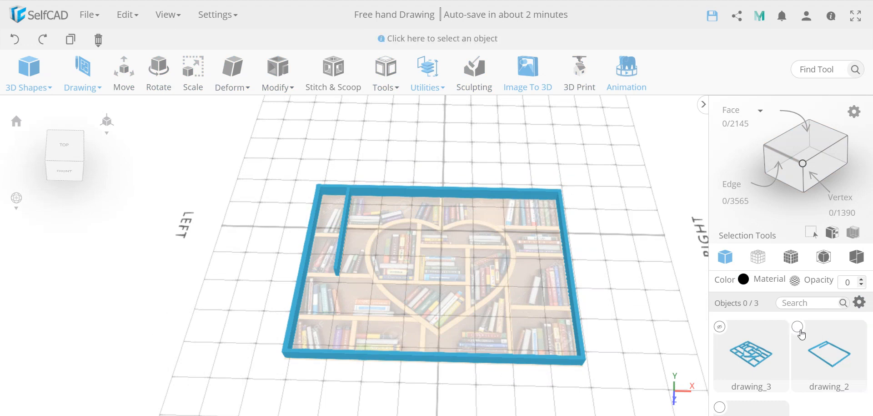
{"action": "scroll", "coordinate": [764, 360], "scroll_direction": "down", "scroll_amount": 1}
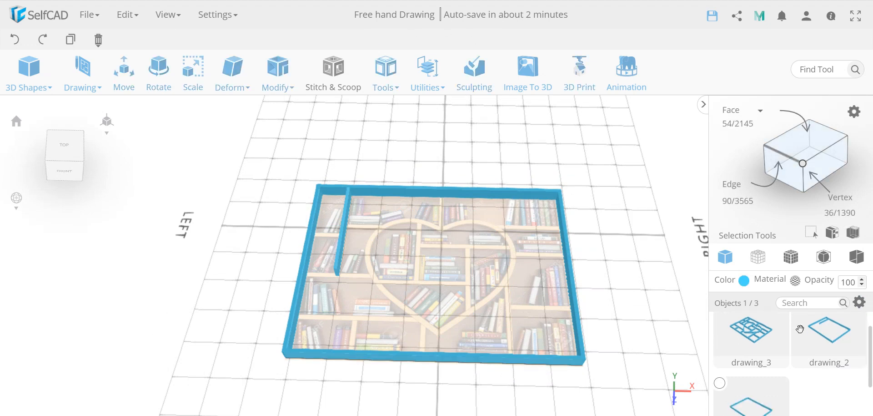
{"action": "left_click", "coordinate": [720, 375]}
{"action": "key", "text": "Delete"}
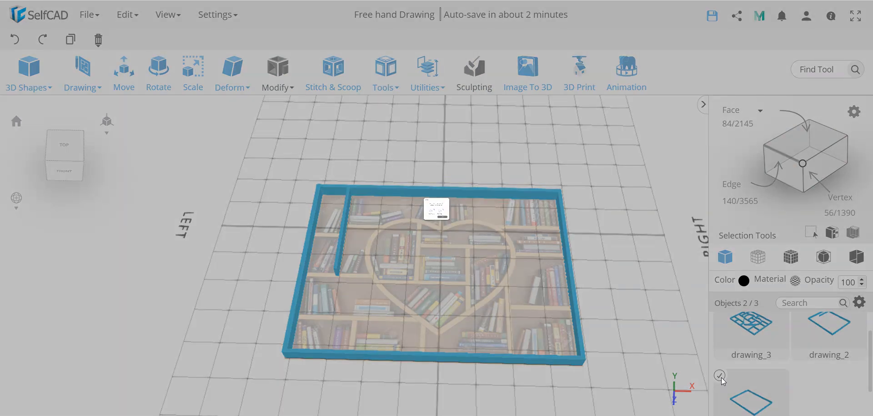
Start a 3D Sketch spline in top view with smoothness 5 and symmetry along X enabled.
{"action": "left_click", "coordinate": [65, 135]}
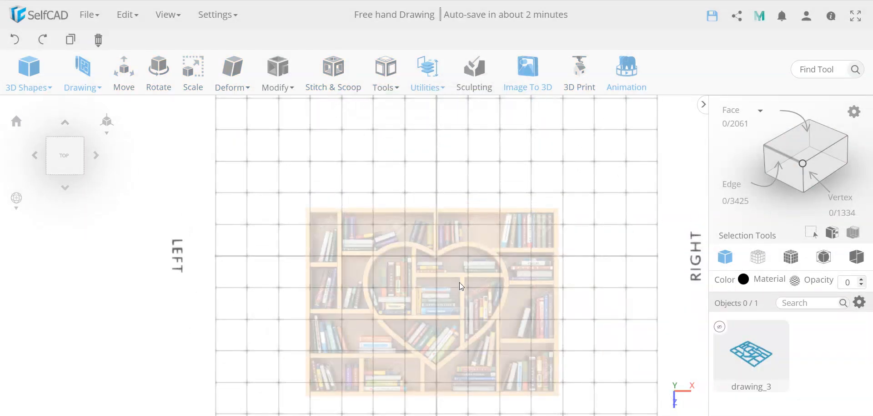
{"action": "left_click", "coordinate": [81, 79]}
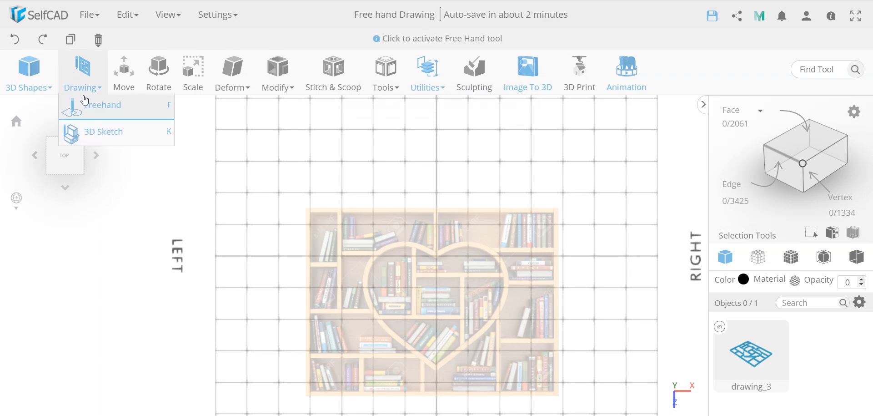
{"action": "left_click", "coordinate": [93, 132]}
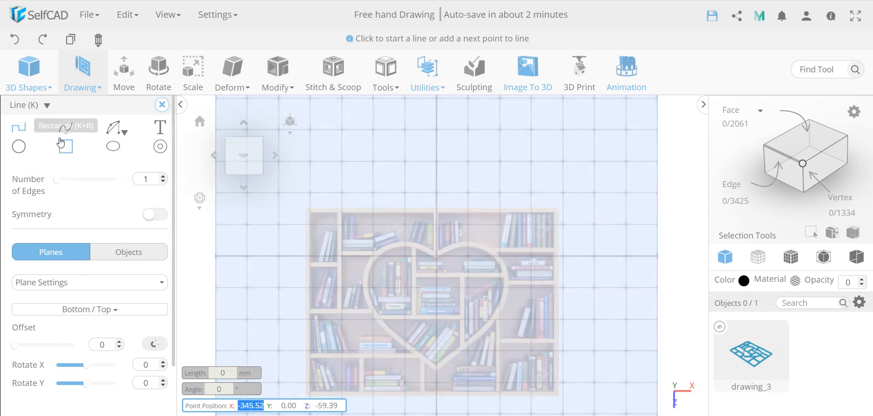
{"action": "left_click", "coordinate": [66, 130]}
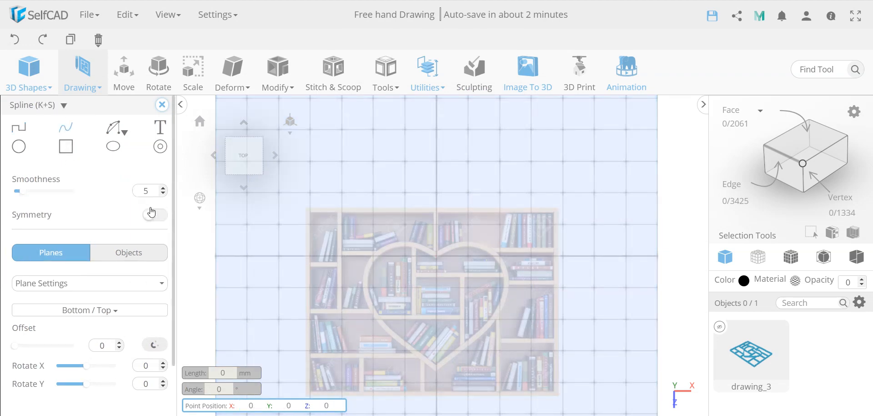
{"action": "left_click", "coordinate": [157, 216]}
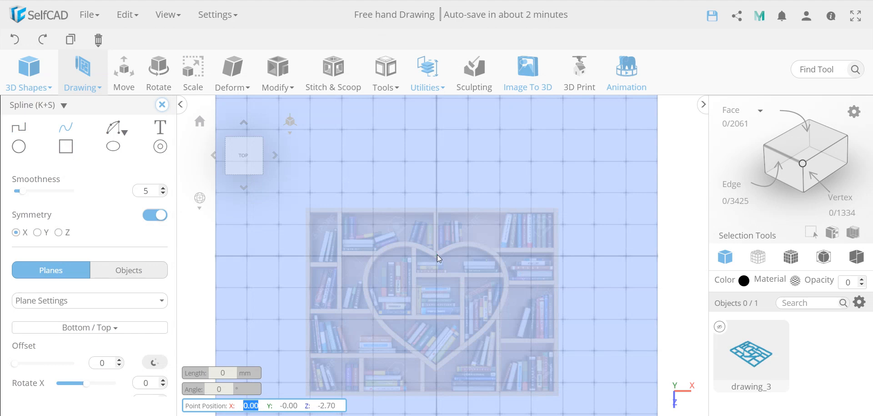
Trace the heart's right half with mirrored spline points from the notch around the lobe to the tip, and end the spline.
{"action": "left_click", "coordinate": [437, 254]}
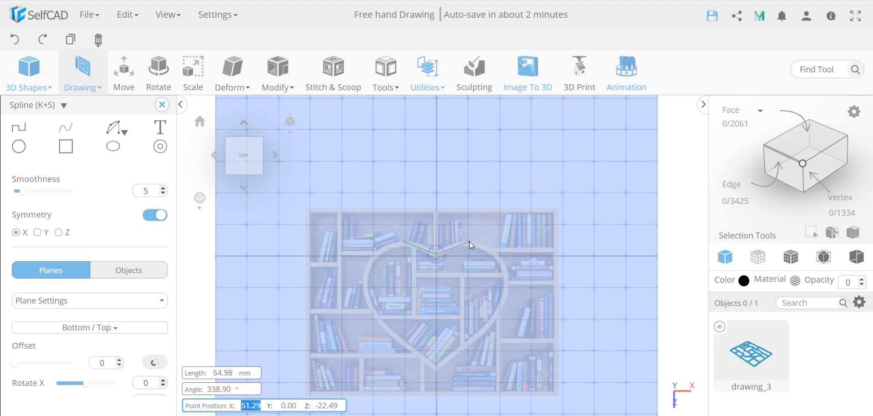
{"action": "left_click", "coordinate": [469, 241]}
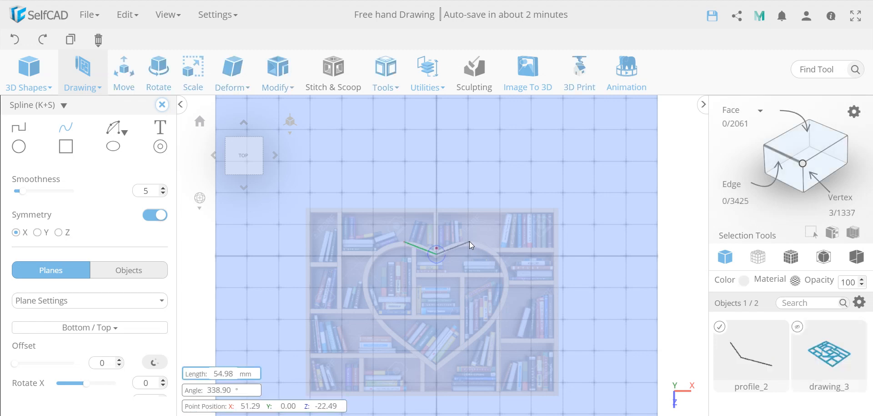
{"action": "left_click", "coordinate": [497, 251]}
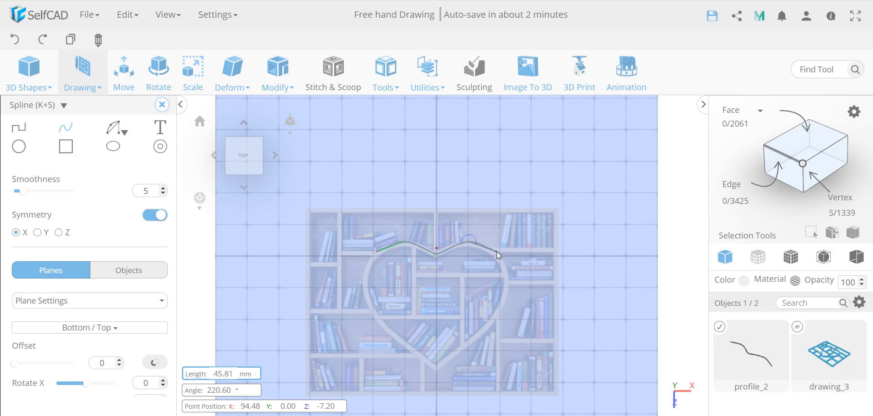
{"action": "left_click", "coordinate": [498, 252]}
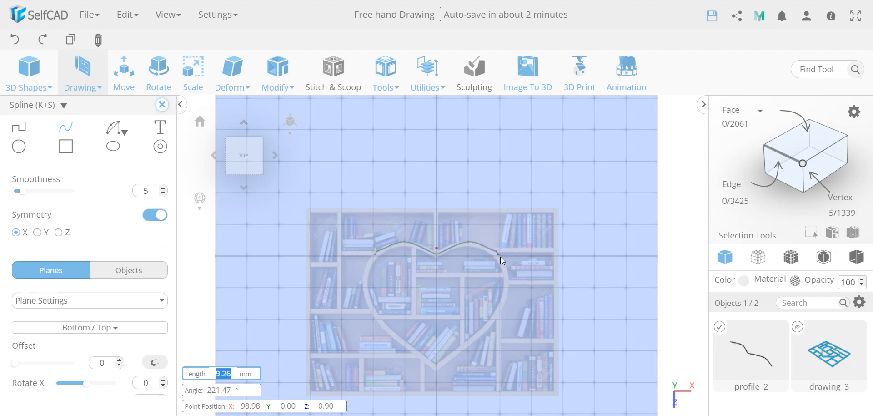
{"action": "left_click", "coordinate": [509, 279]}
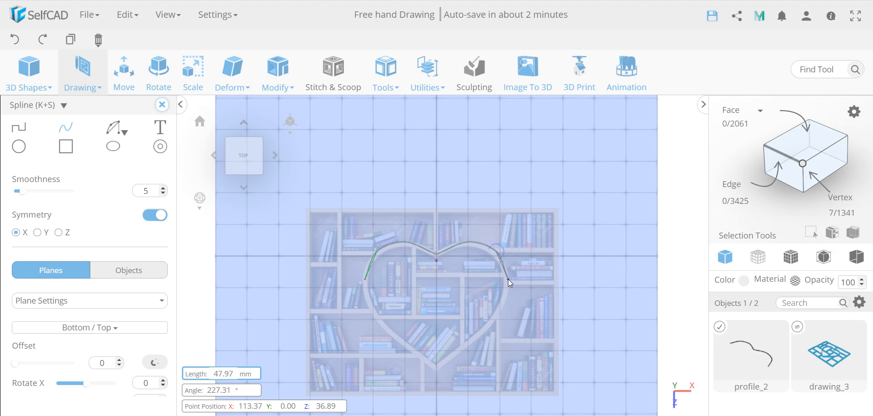
{"action": "left_click", "coordinate": [498, 316]}
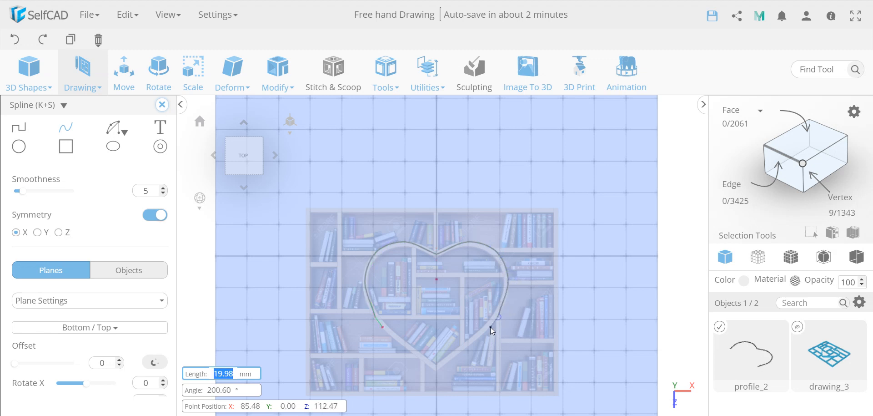
{"action": "left_click", "coordinate": [438, 370]}
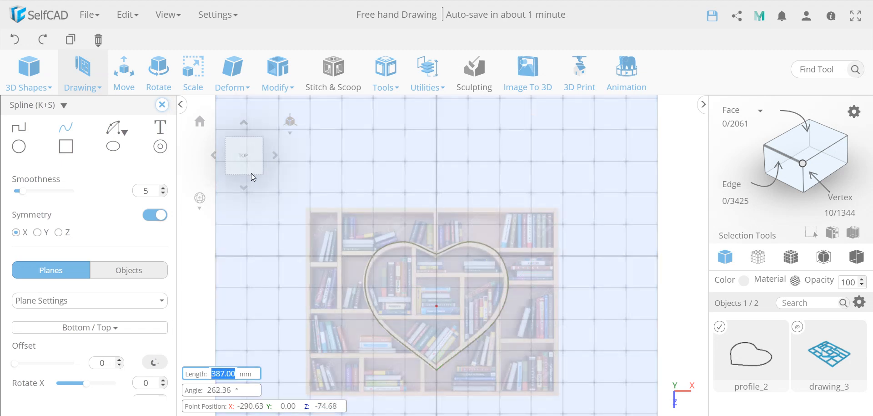
{"action": "key", "text": "Escape"}
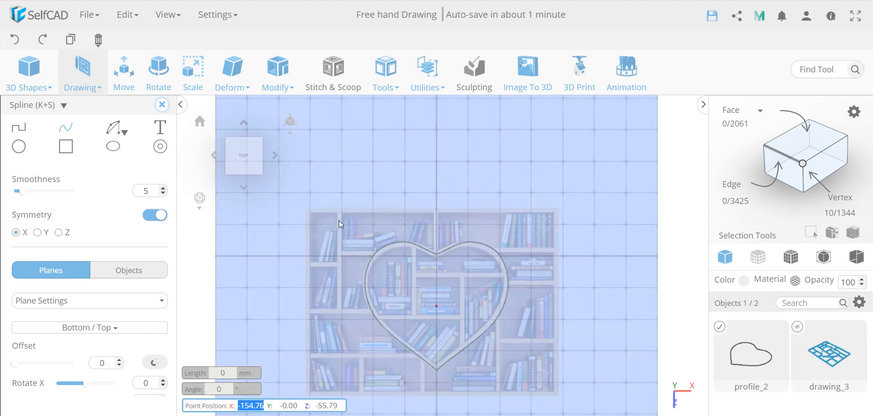
Undo the last spline segment leading to the heart's tip.
{"action": "scroll", "coordinate": [446, 289], "scroll_direction": "up", "scroll_amount": 5}
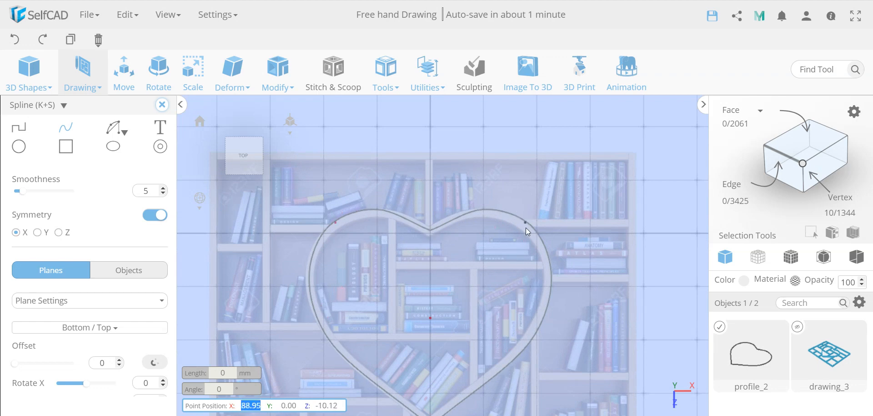
{"action": "scroll", "coordinate": [506, 327], "scroll_direction": "down", "scroll_amount": 3}
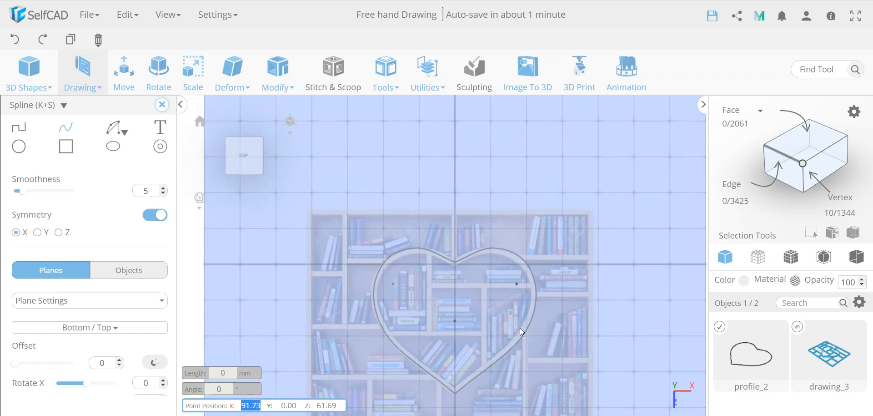
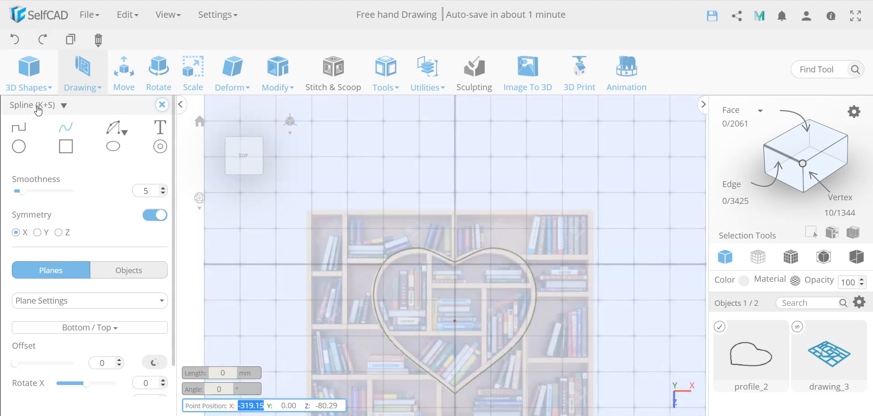
{"action": "left_click", "coordinate": [15, 40]}
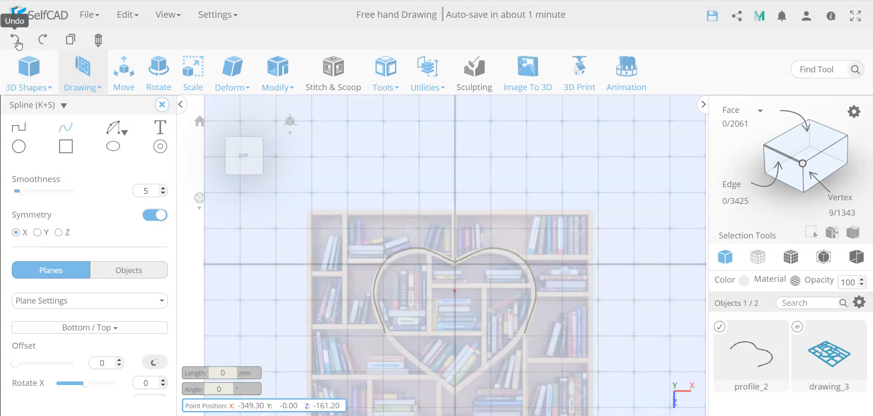
Undo the remaining mirrored spline segments until the whole heart spline is removed.
{"action": "left_click", "coordinate": [17, 41]}
{"action": "left_click", "coordinate": [17, 41]}
{"action": "left_click", "coordinate": [17, 40]}
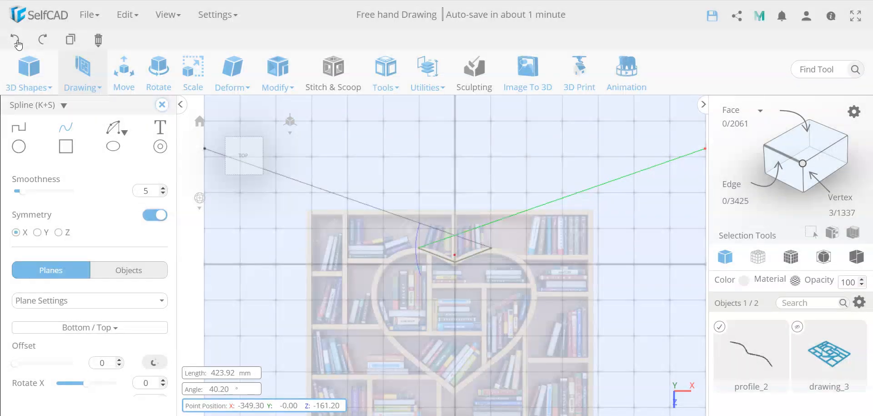
{"action": "left_click", "coordinate": [17, 41]}
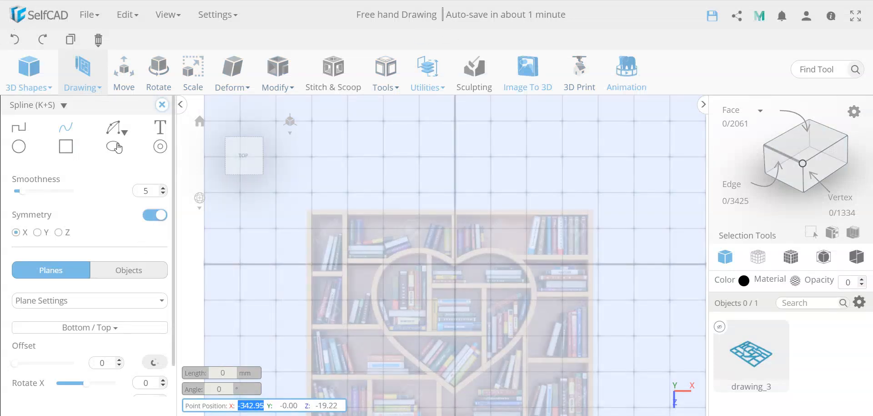
Draw a mirrored Arc 2 curve about 53 mm long from the heart's notch up to the top of its right lobe.
{"action": "mouse_move", "coordinate": [114, 129]}
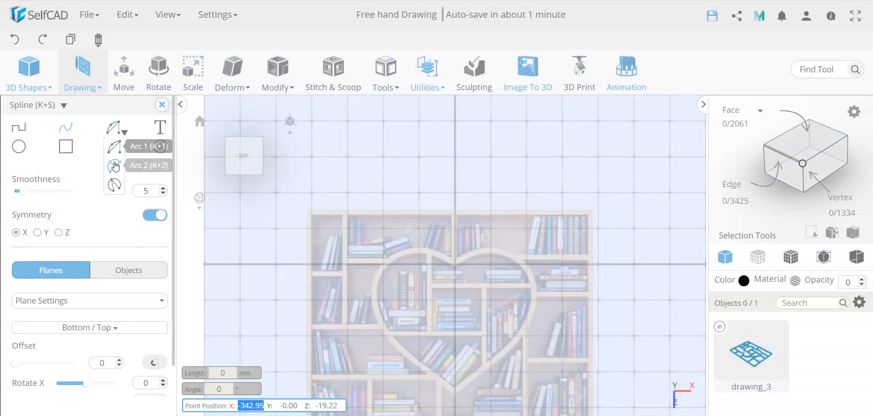
{"action": "left_click", "coordinate": [115, 166]}
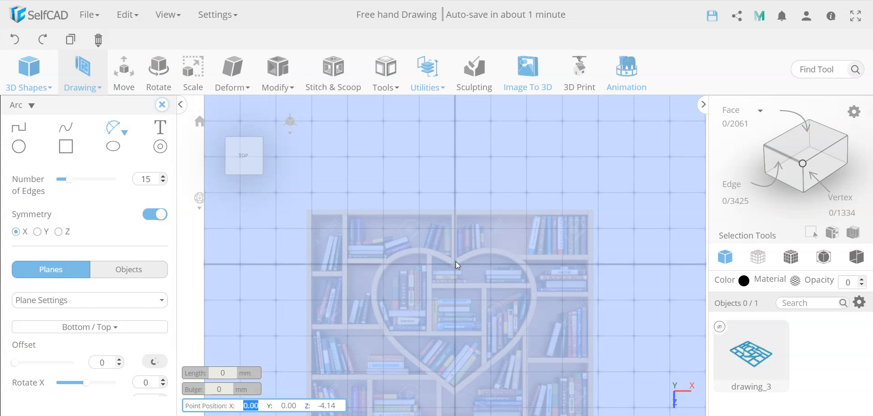
{"action": "left_click", "coordinate": [455, 261]}
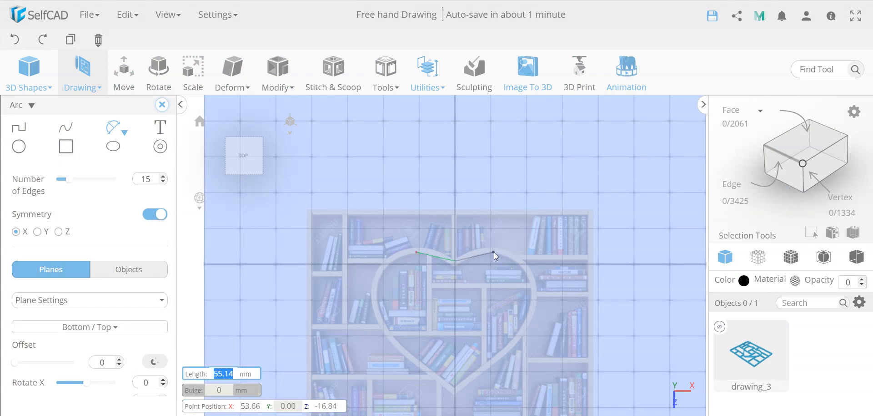
{"action": "left_click", "coordinate": [492, 249]}
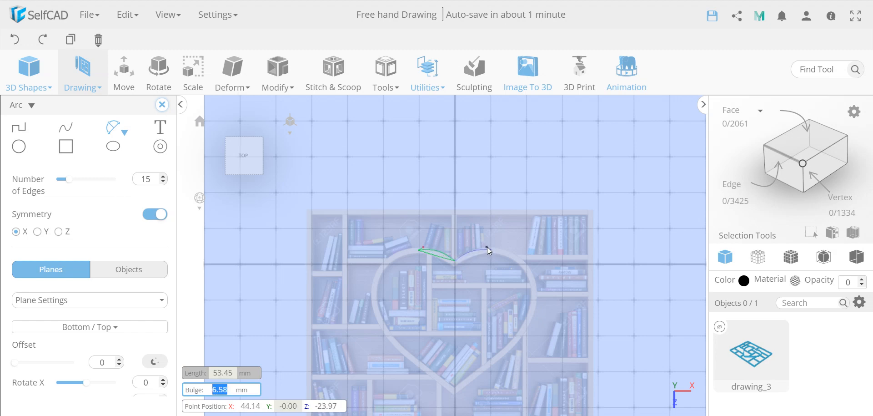
{"action": "left_click", "coordinate": [487, 247]}
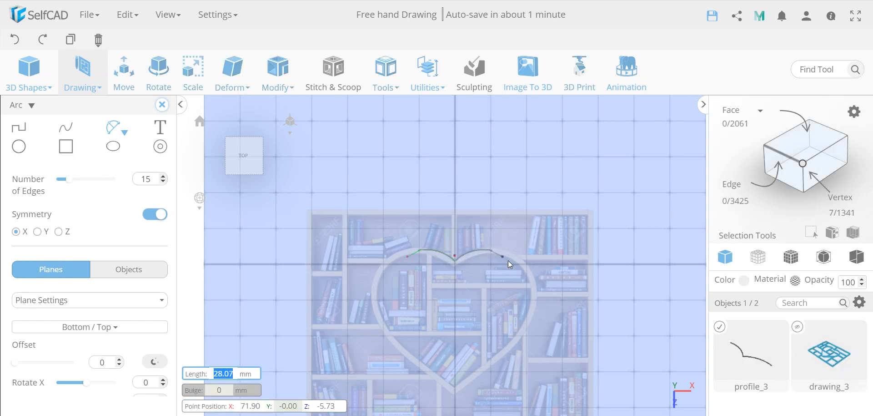
Continue the mirrored arcs around the heart's right lobe with segments about 49 mm and 41 mm long, down to its outer side.
{"action": "left_click", "coordinate": [522, 261]}
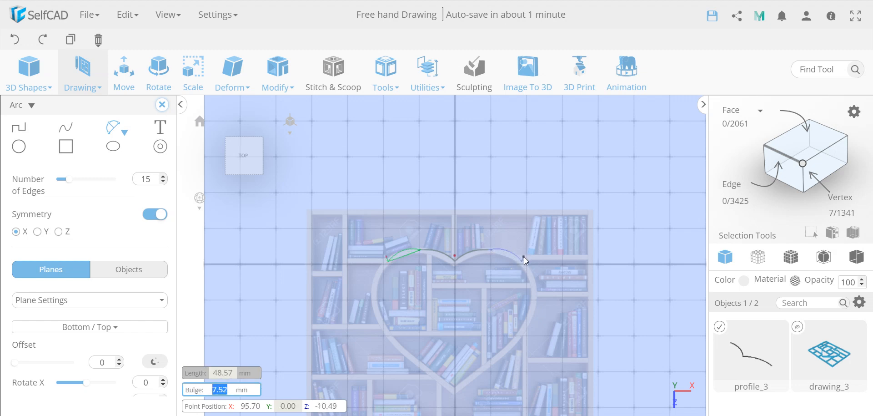
{"action": "left_click", "coordinate": [524, 258]}
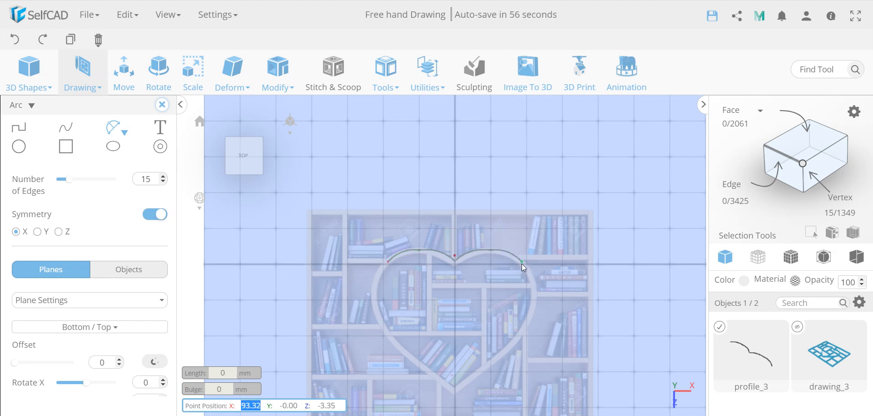
{"action": "left_click", "coordinate": [535, 288]}
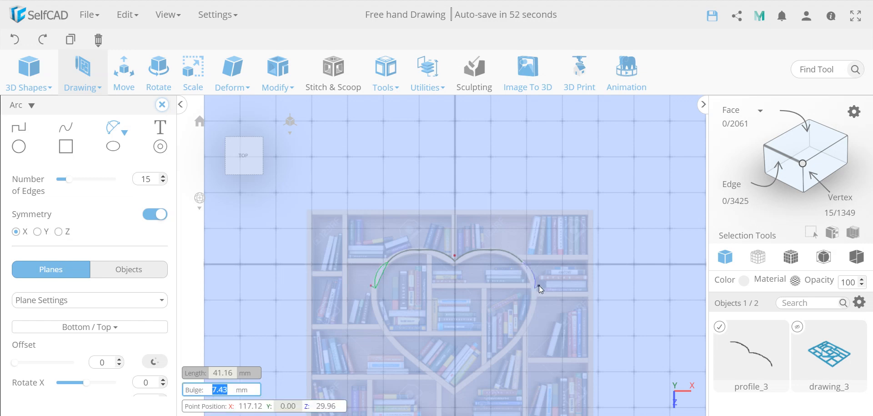
Undo the mirrored arcs traced over the top of the heart and leave the Arc tool.
{"action": "left_click", "coordinate": [539, 285]}
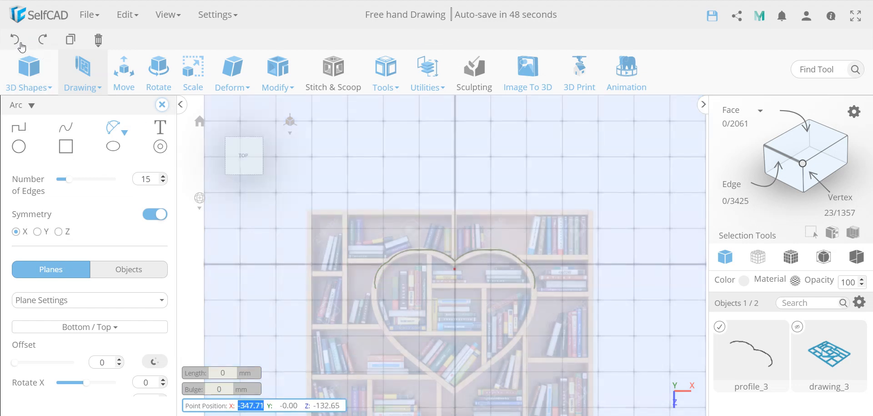
{"action": "left_click", "coordinate": [16, 40]}
{"action": "left_click", "coordinate": [15, 39]}
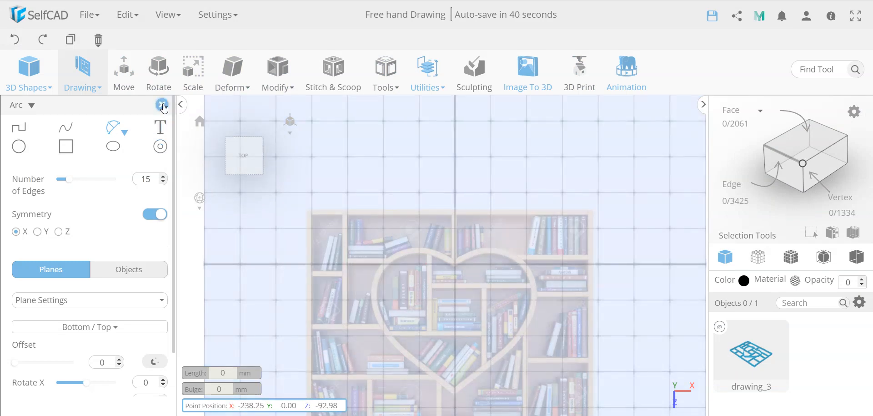
{"action": "left_click", "coordinate": [162, 105]}
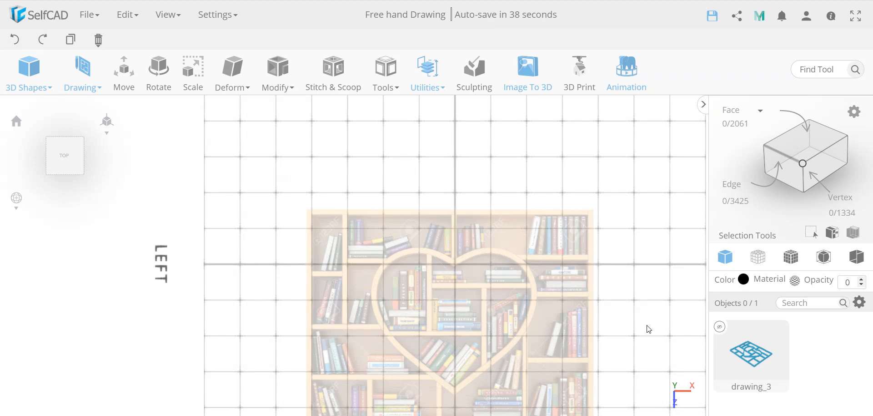
Unhide the extruded bookshelf drawing and show it at an angle above the reference image.
{"action": "left_click", "coordinate": [722, 331]}
{"action": "scroll", "coordinate": [533, 298], "scroll_direction": "down", "scroll_amount": 3}
{"action": "scroll", "coordinate": [535, 302], "scroll_direction": "down", "scroll_amount": 2}
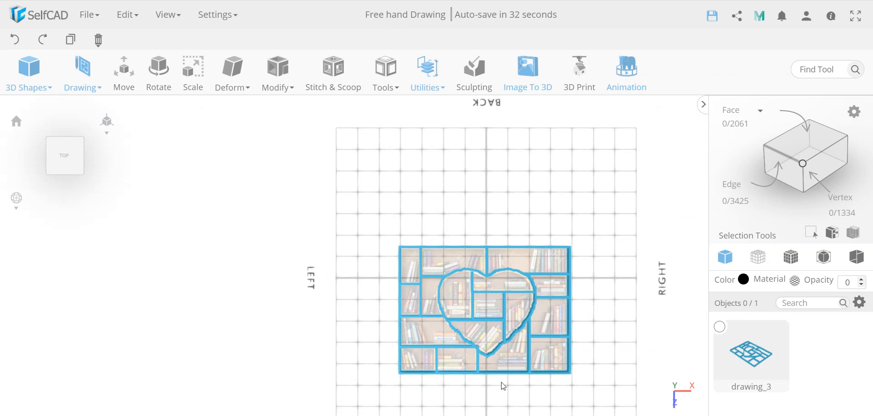
{"action": "right_click_drag", "start_coordinate": [504, 386], "coordinate": [497, 336]}
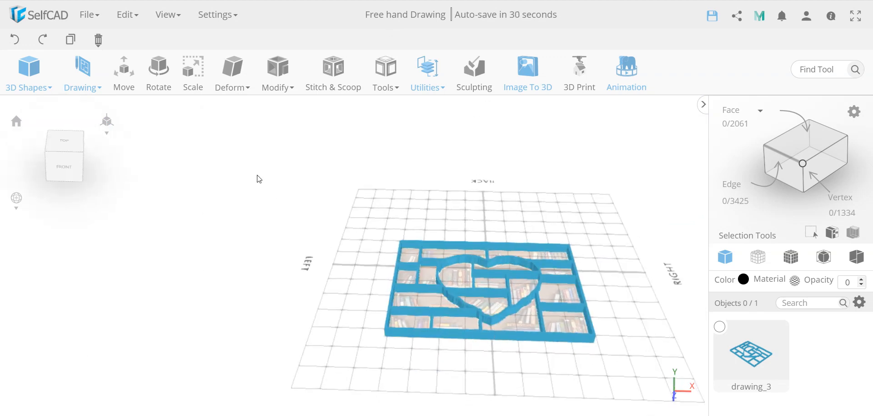
Scale the bookshelf drawing to 200 mm along Y.
{"action": "left_click", "coordinate": [457, 244]}
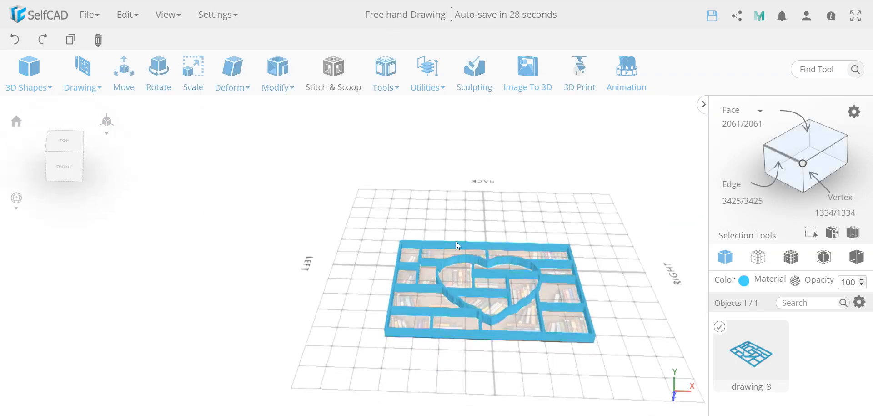
{"action": "left_click", "coordinate": [197, 78]}
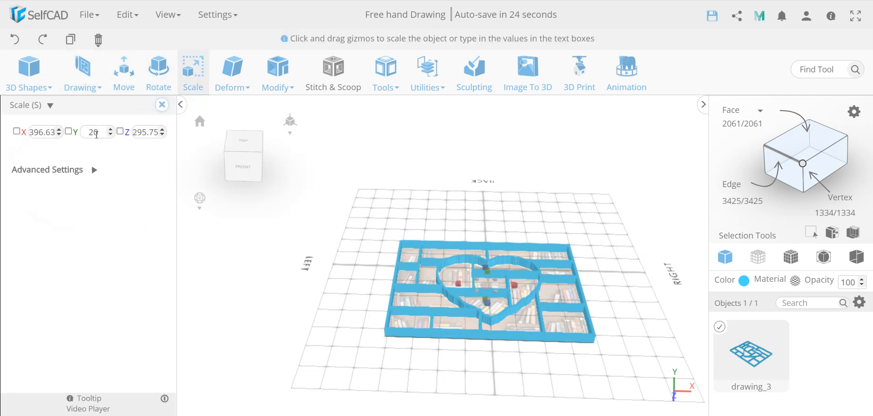
{"action": "double_click", "coordinate": [94, 132]}
{"action": "type", "text": "200"}
{"action": "key", "text": "Return"}
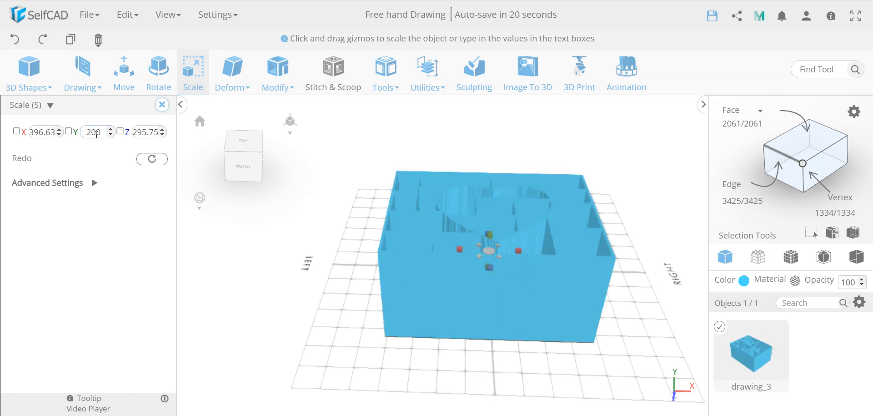
{"action": "left_click", "coordinate": [161, 106]}
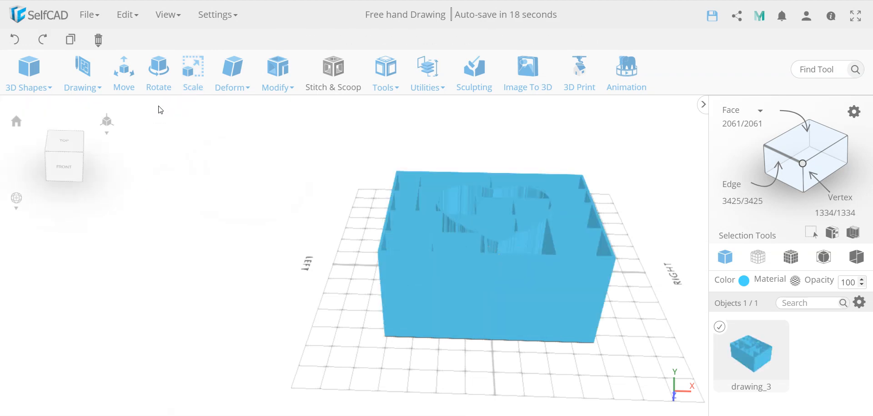
Add a cube 400 wide, 5 high and 300 deep as a flat panel for the bookshelf.
{"action": "mouse_move", "coordinate": [37, 77]}
{"action": "left_click", "coordinate": [39, 116]}
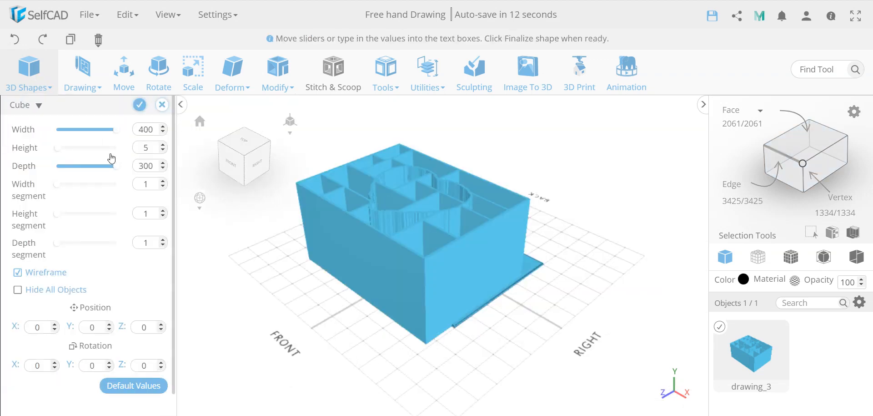
{"action": "double_click", "coordinate": [152, 145]}
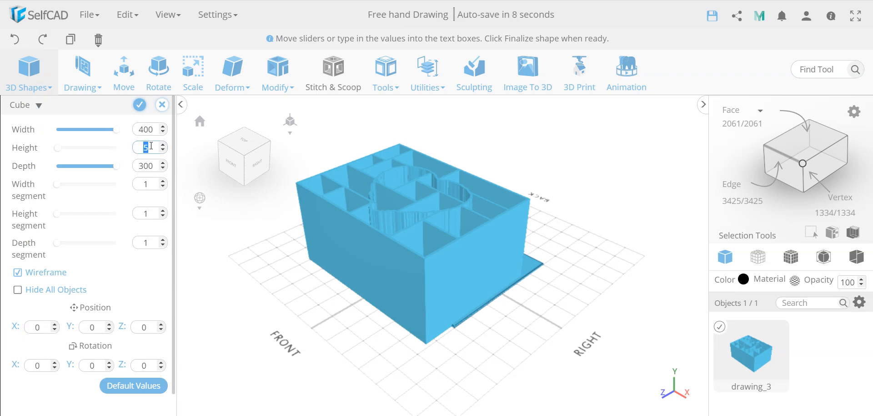
{"action": "left_click", "coordinate": [140, 107]}
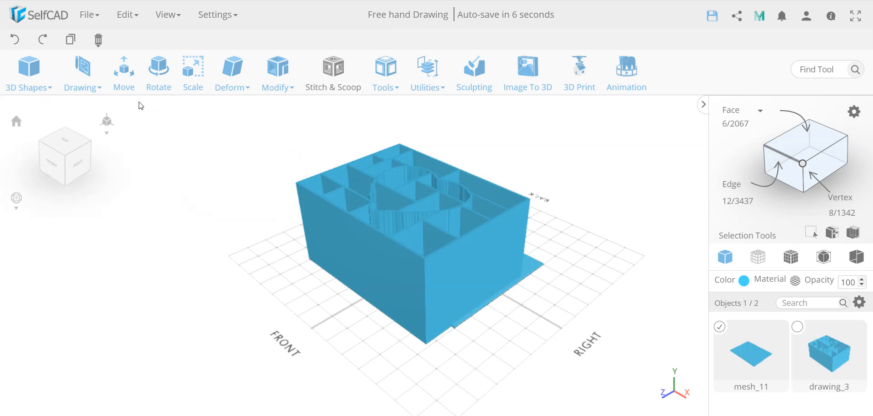
Select only the bookshelf drawing and center it on the grid over the flat panel.
{"action": "left_click", "coordinate": [720, 327]}
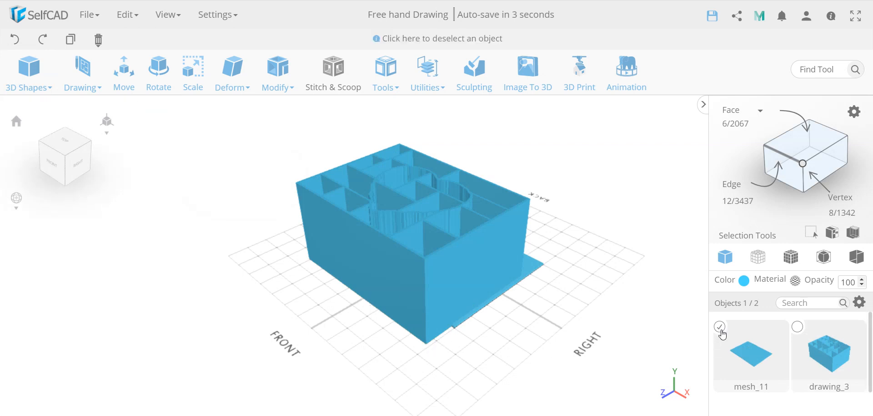
{"action": "left_click", "coordinate": [799, 327]}
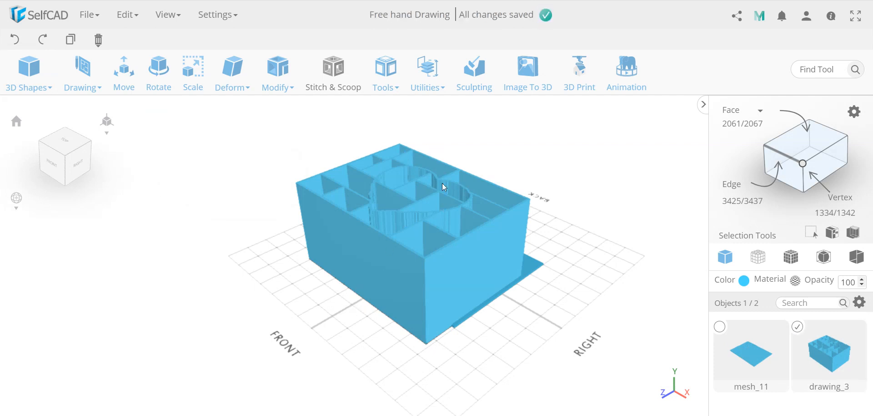
{"action": "left_click", "coordinate": [124, 84]}
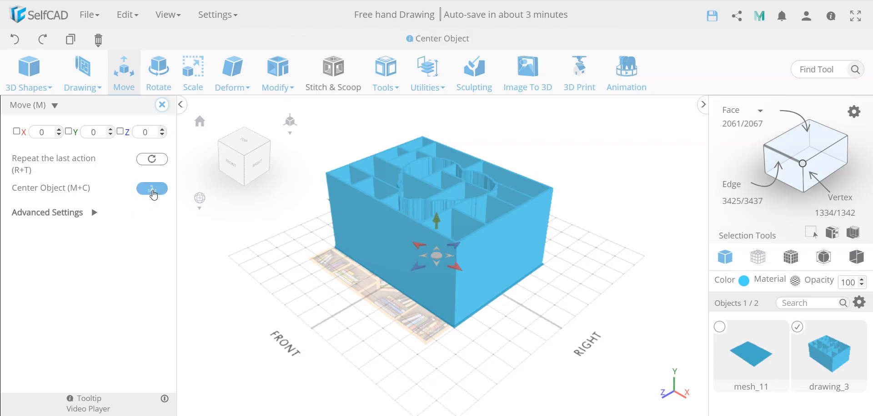
{"action": "left_click", "coordinate": [161, 105]}
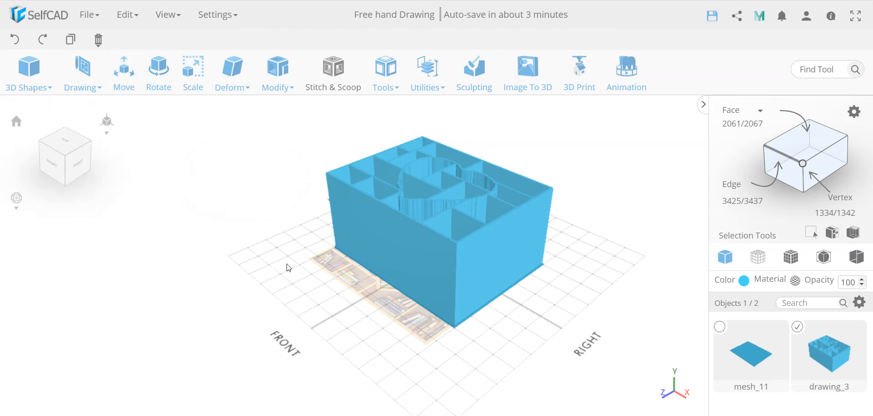
Invert the selection to the flat panel and move it to Y 100.
{"action": "left_click_drag", "start_coordinate": [296, 272], "coordinate": [381, 269]}
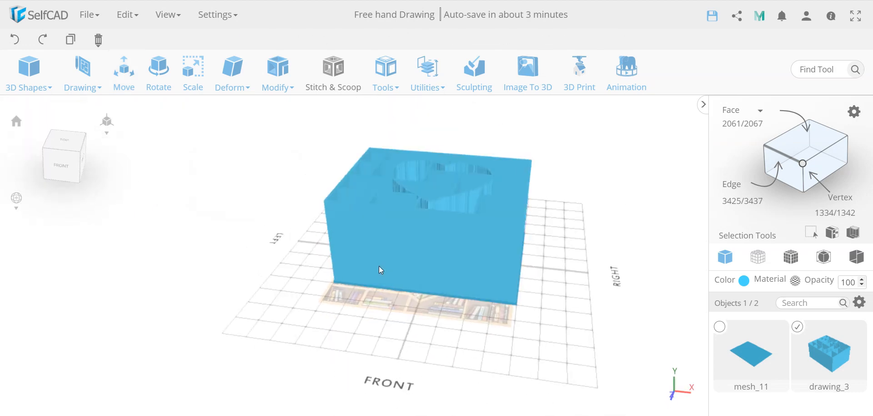
{"action": "left_click", "coordinate": [827, 258]}
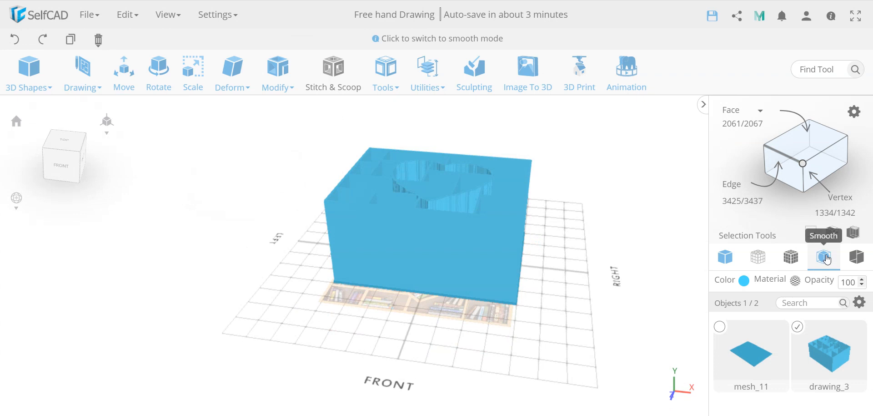
{"action": "left_click", "coordinate": [833, 234]}
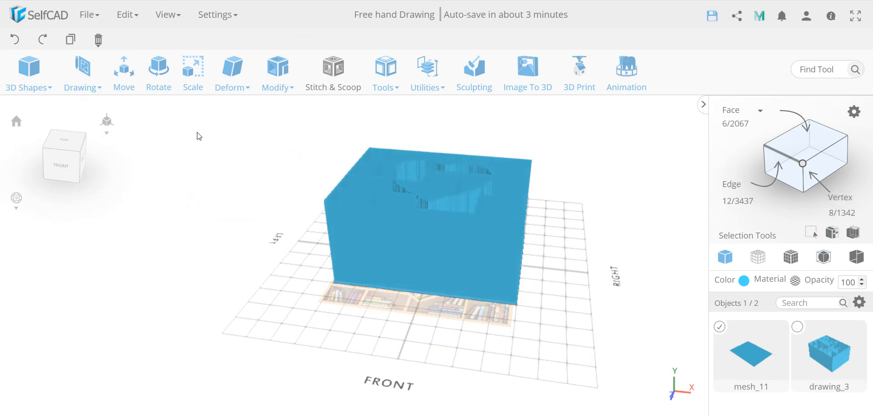
{"action": "left_click", "coordinate": [130, 77]}
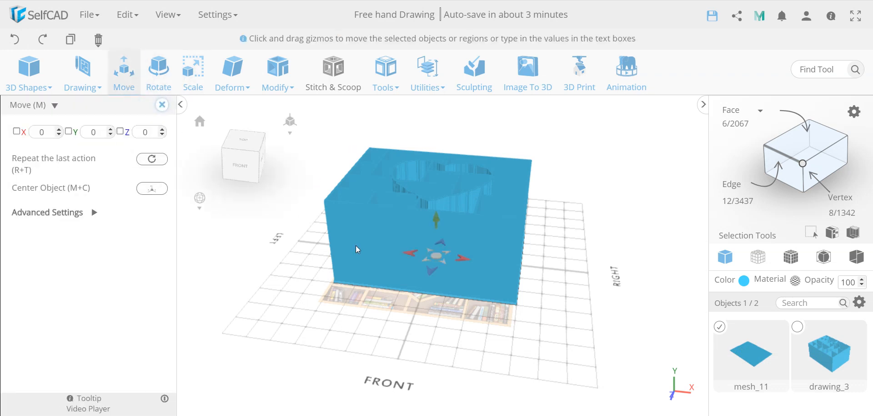
{"action": "double_click", "coordinate": [100, 132]}
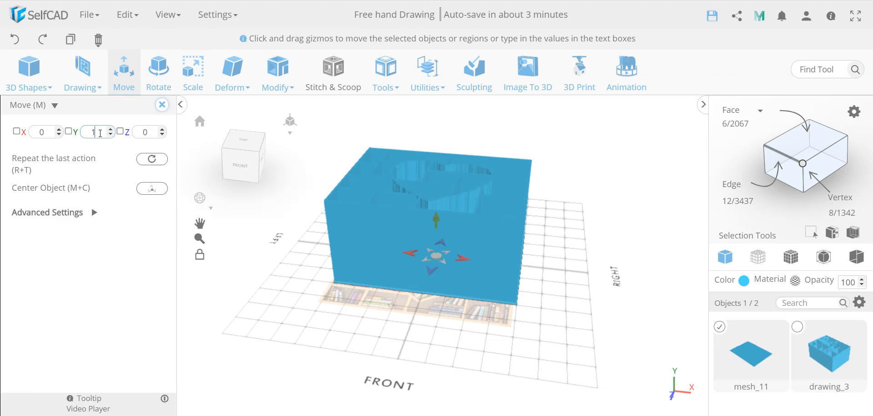
{"action": "key", "text": "Return"}
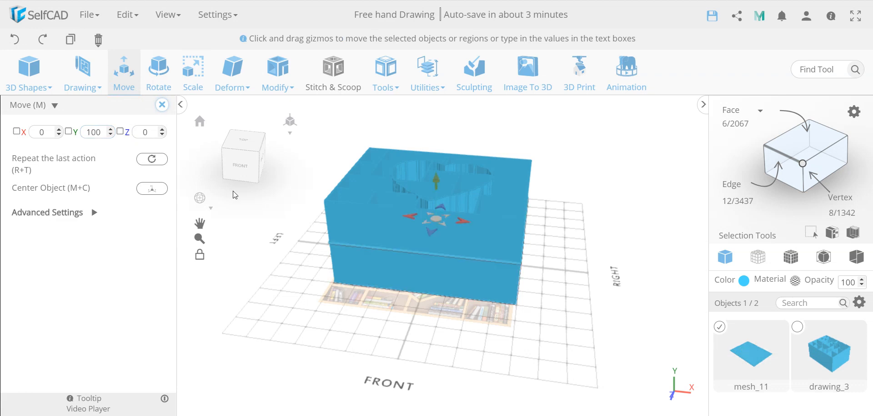
{"action": "left_click", "coordinate": [162, 105]}
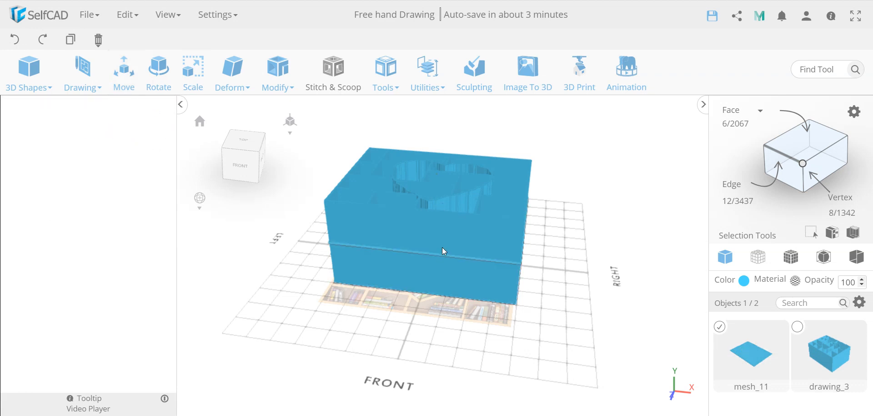
Switch the selection to the bookshelf drawing and scale it to 400 mm along X and 300 mm along Z.
{"action": "left_click_drag", "start_coordinate": [543, 288], "coordinate": [625, 292]}
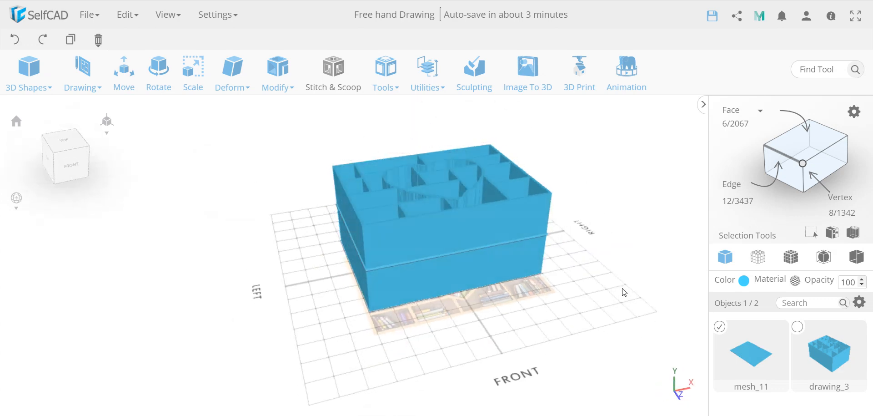
{"action": "scroll", "coordinate": [431, 222], "scroll_direction": "up", "scroll_amount": 5}
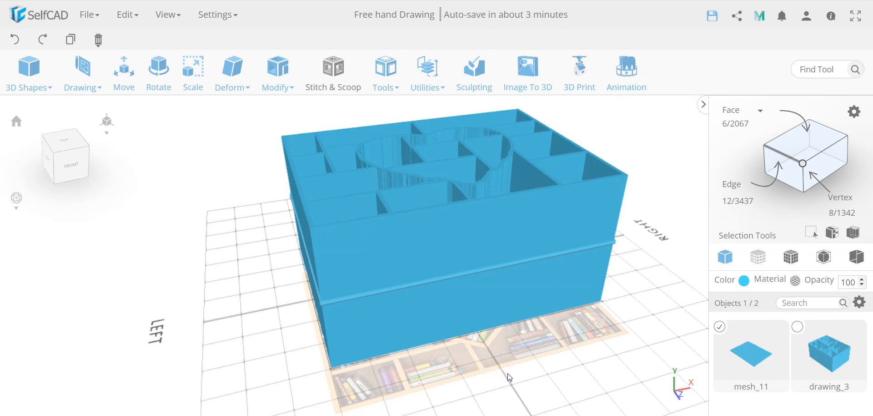
{"action": "left_click_drag", "start_coordinate": [507, 378], "coordinate": [479, 393]}
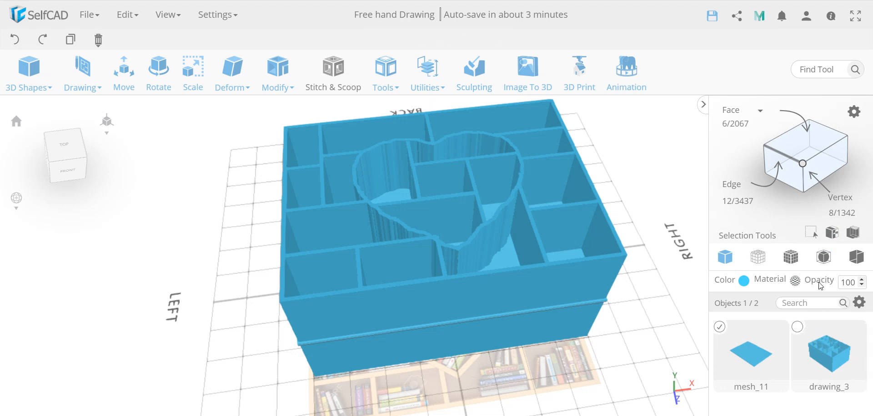
{"action": "left_click", "coordinate": [831, 233]}
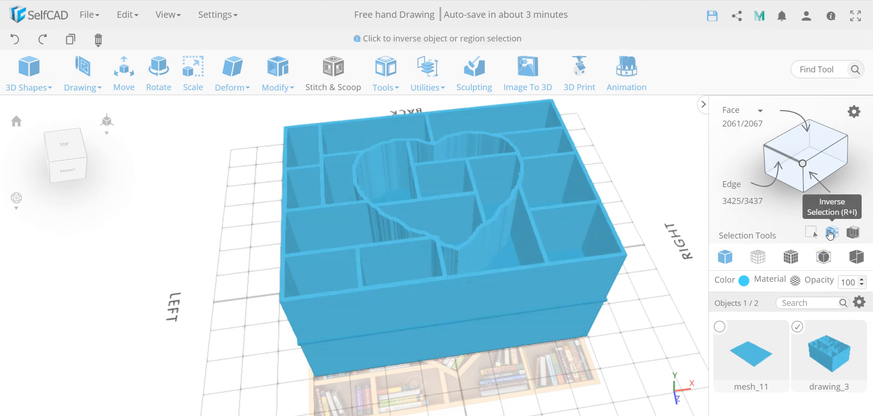
{"action": "left_click", "coordinate": [189, 89]}
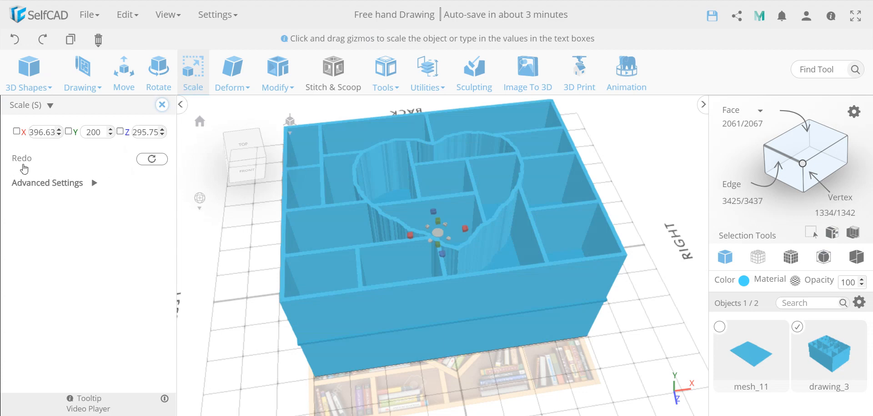
{"action": "double_click", "coordinate": [42, 132]}
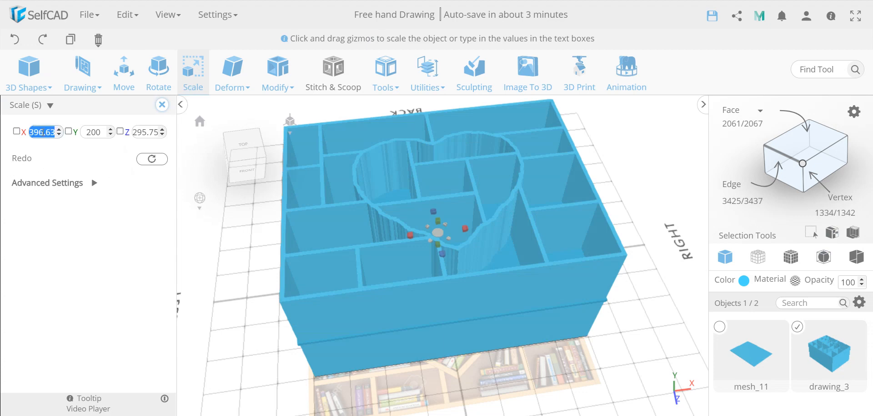
{"action": "type", "text": "400"}
{"action": "key", "text": "Return"}
{"action": "double_click", "coordinate": [148, 132]}
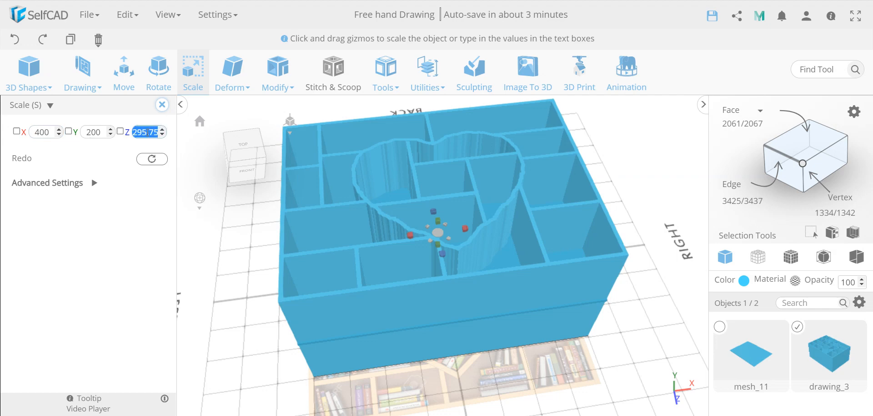
{"action": "type", "text": "300"}
{"action": "key", "text": "Return"}
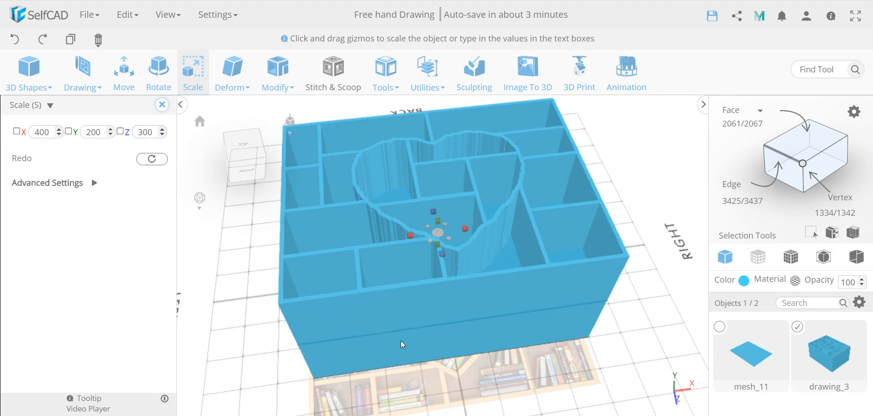
{"action": "left_click", "coordinate": [162, 104]}
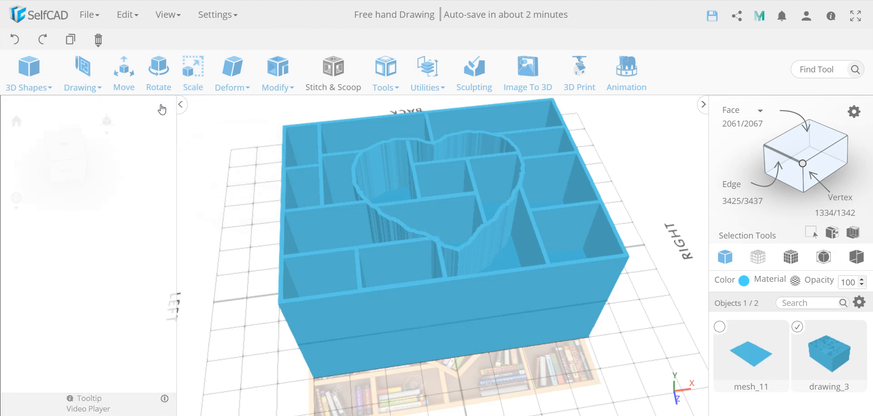
Switch the selection to the flat panel and scale it to 399 mm along X and 299 mm along Z.
{"action": "left_click", "coordinate": [837, 238]}
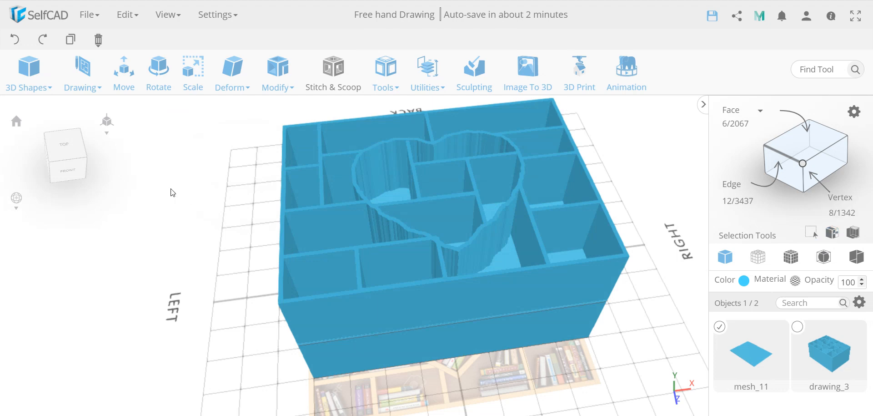
{"action": "left_click", "coordinate": [193, 89]}
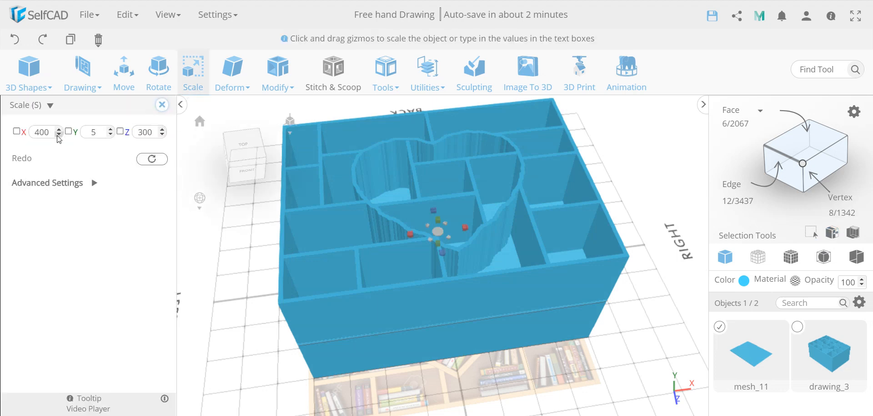
{"action": "left_click", "coordinate": [57, 135]}
{"action": "left_click", "coordinate": [162, 135]}
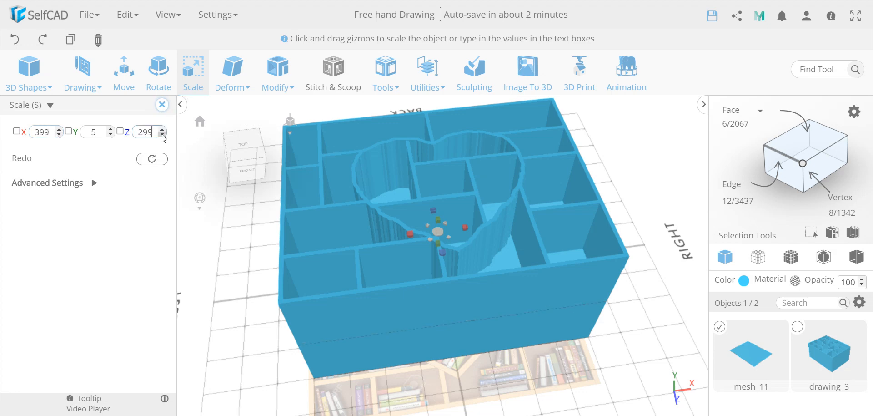
Select the flat panel together with the bookshelf drawing and merge them into one object with Union.
{"action": "left_click", "coordinate": [163, 135]}
{"action": "left_click", "coordinate": [58, 134]}
{"action": "left_click", "coordinate": [162, 105]}
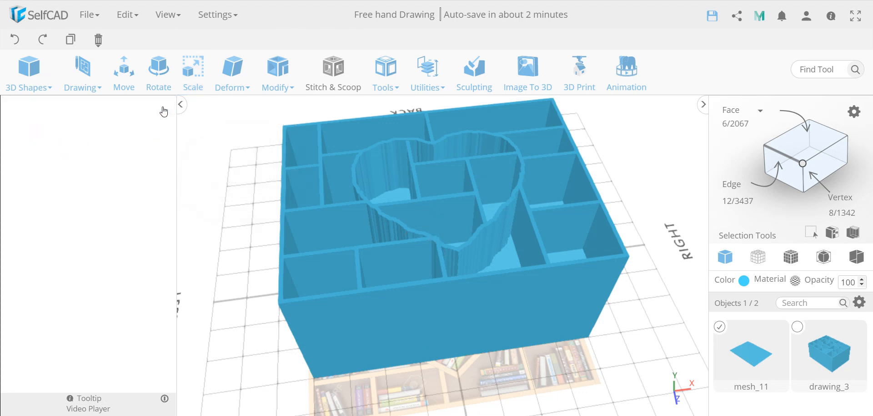
{"action": "left_click", "coordinate": [799, 327]}
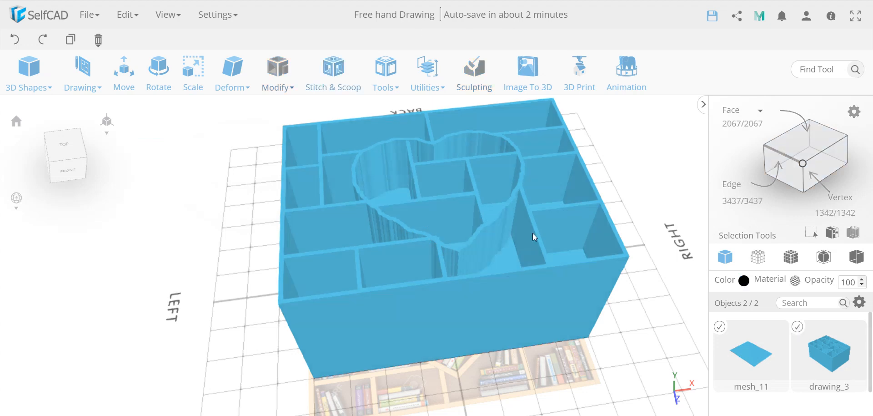
{"action": "left_click", "coordinate": [335, 91]}
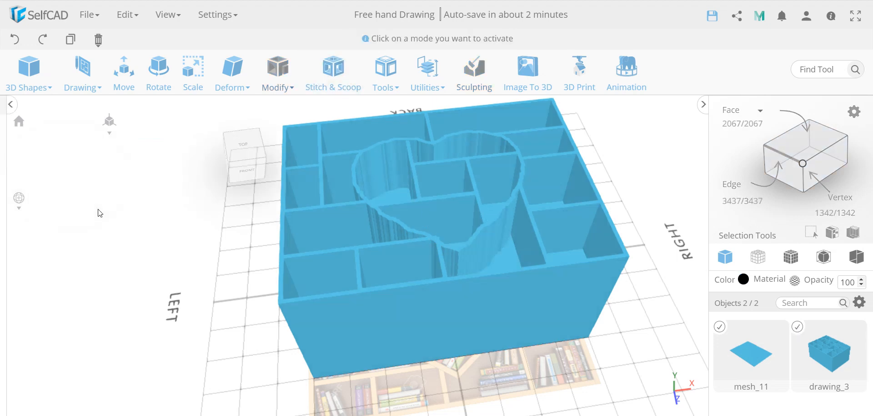
{"action": "left_click", "coordinate": [17, 135]}
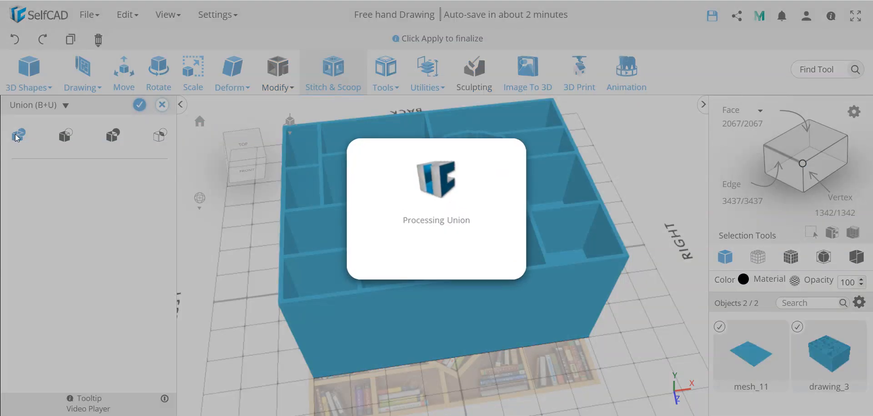
{"action": "left_click", "coordinate": [139, 105]}
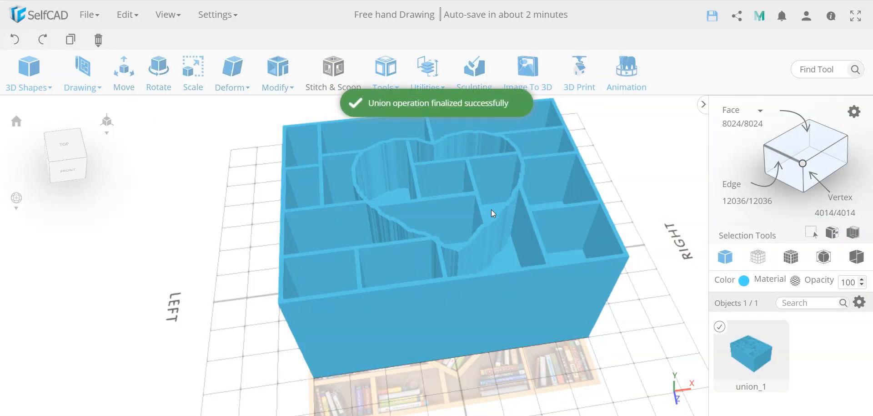
Try rotating the merged bookshelf about the X axis, and undo that rotation.
{"action": "right_click_drag", "start_coordinate": [492, 209], "coordinate": [465, 267]}
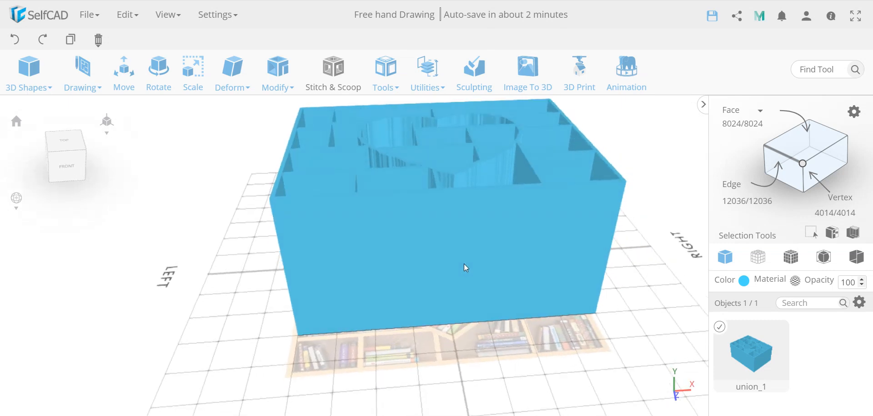
{"action": "left_click", "coordinate": [158, 84]}
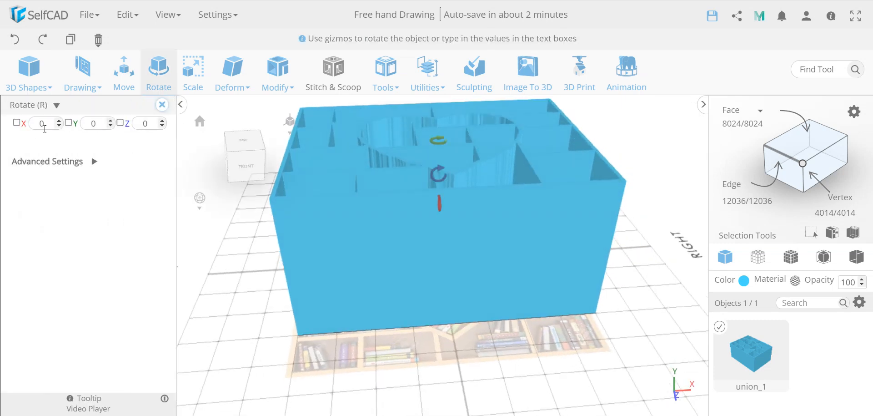
{"action": "left_click", "coordinate": [45, 124]}
{"action": "key", "text": "Return"}
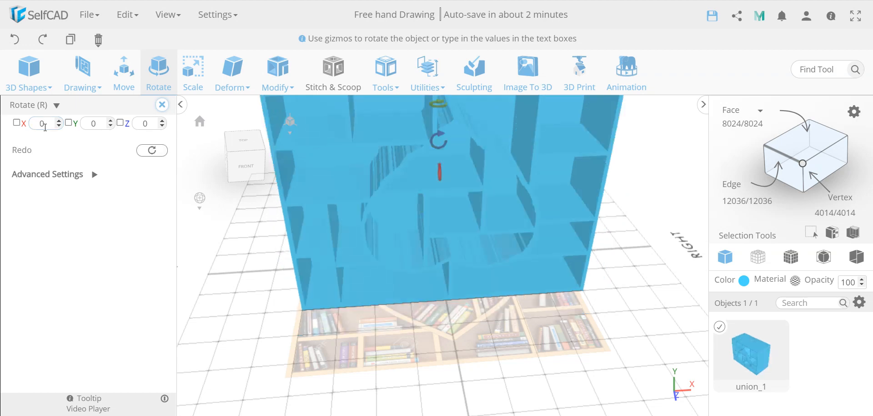
{"action": "left_click", "coordinate": [15, 40]}
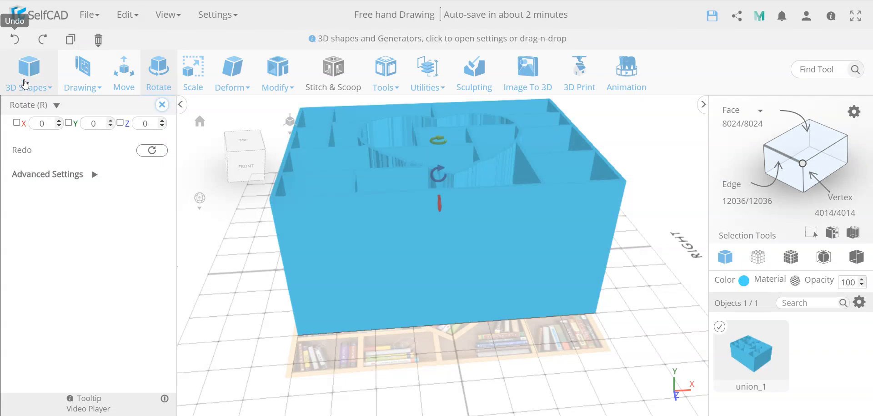
Rotate the merged bookshelf 90 degrees about the X axis so that it stands upright.
{"action": "left_click", "coordinate": [49, 124]}
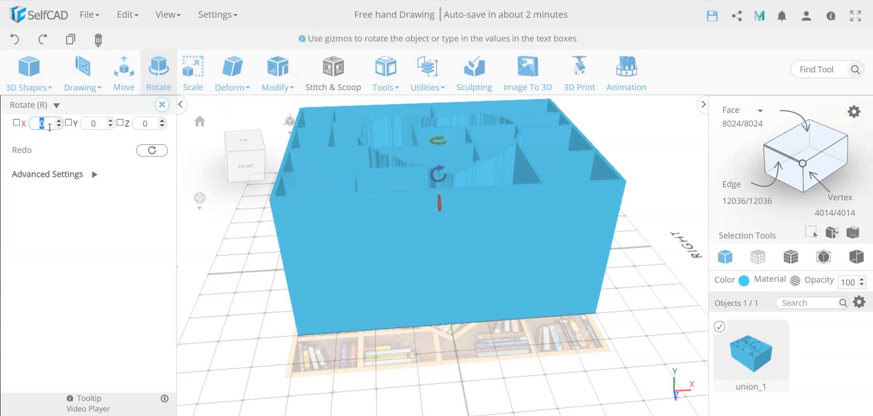
{"action": "type", "text": "90"}
{"action": "key", "text": "Return"}
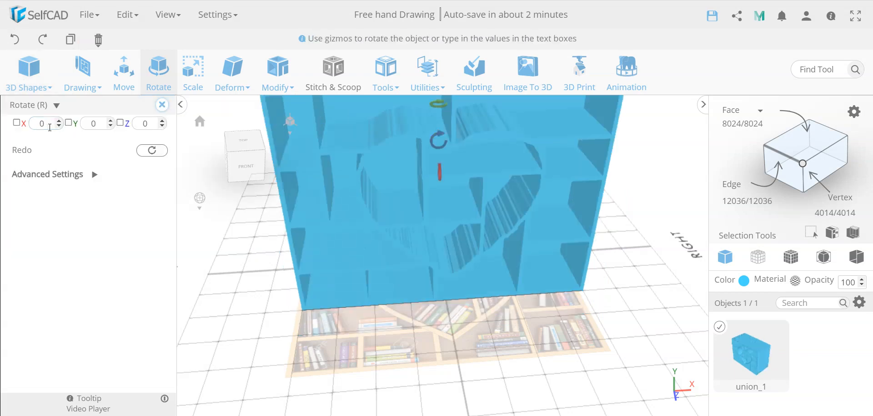
{"action": "left_click", "coordinate": [162, 104]}
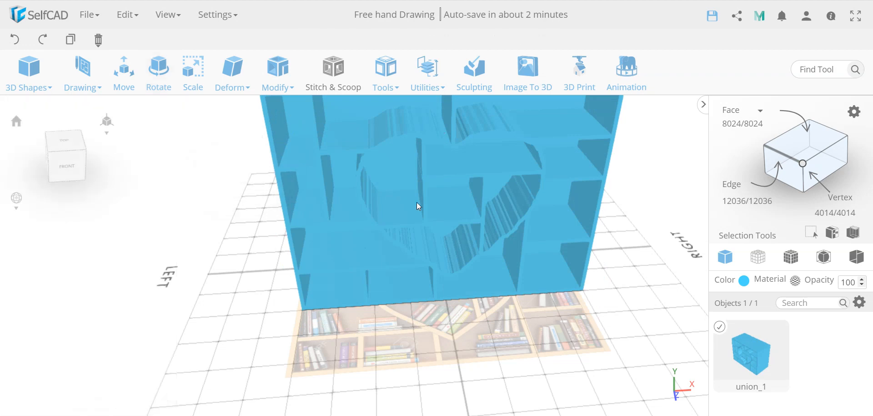
{"action": "scroll", "coordinate": [417, 202], "scroll_direction": "down", "scroll_amount": 3}
{"action": "scroll", "coordinate": [417, 202], "scroll_direction": "down", "scroll_amount": 1}
{"action": "right_click_drag", "start_coordinate": [372, 263], "coordinate": [315, 272]}
Delete all objects from the scene and confirm the deletion.
{"action": "mouse_move", "coordinate": [97, 39]}
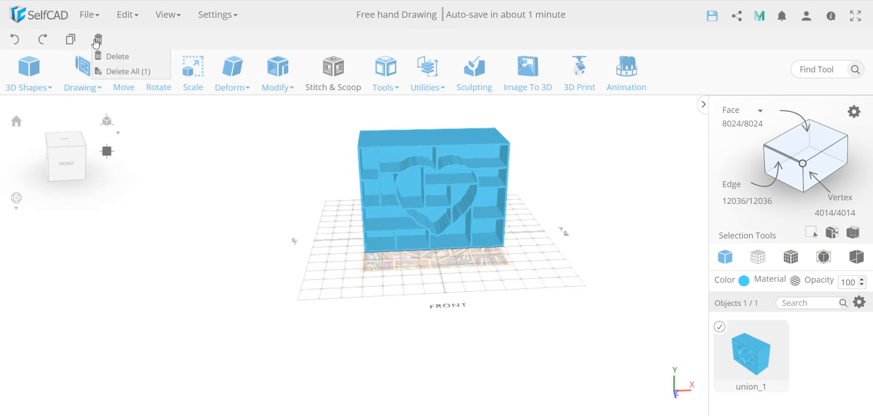
{"action": "left_click", "coordinate": [118, 73]}
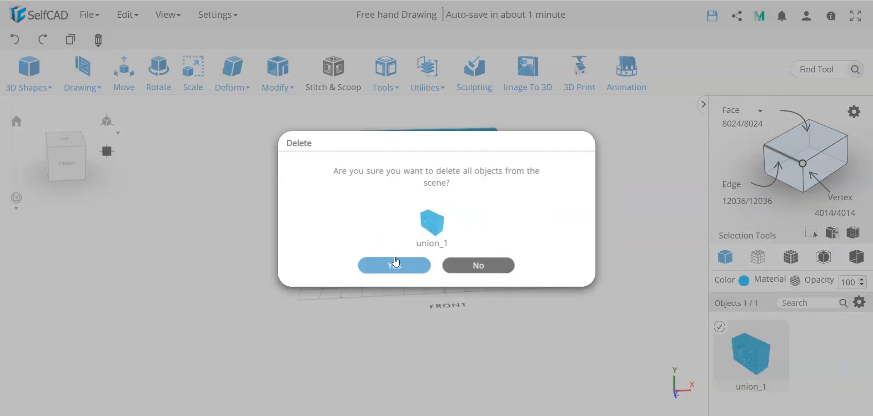
{"action": "left_click", "coordinate": [396, 266]}
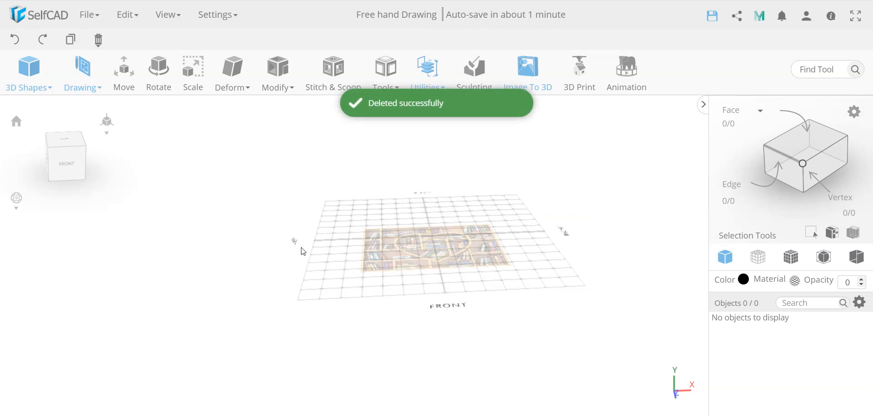
Start a new drawing and draw a large rectangle on the ground plane, overlapping the upper part of the reference image.
{"action": "right_click_drag", "start_coordinate": [400, 254], "coordinate": [384, 301]}
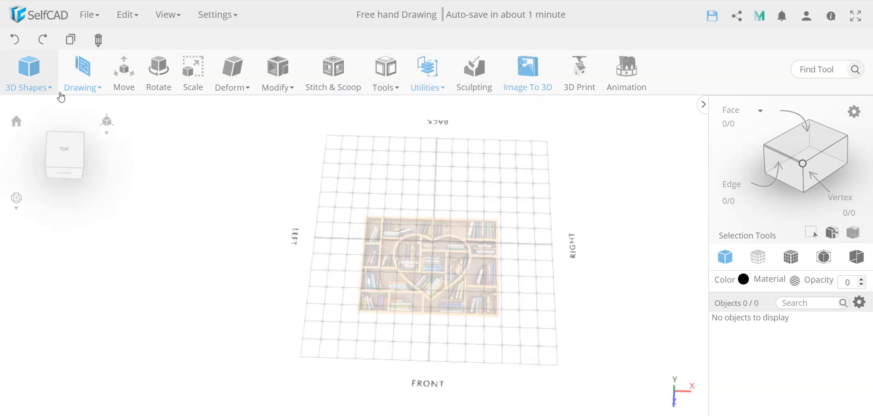
{"action": "mouse_move", "coordinate": [82, 80]}
{"action": "left_click", "coordinate": [91, 106]}
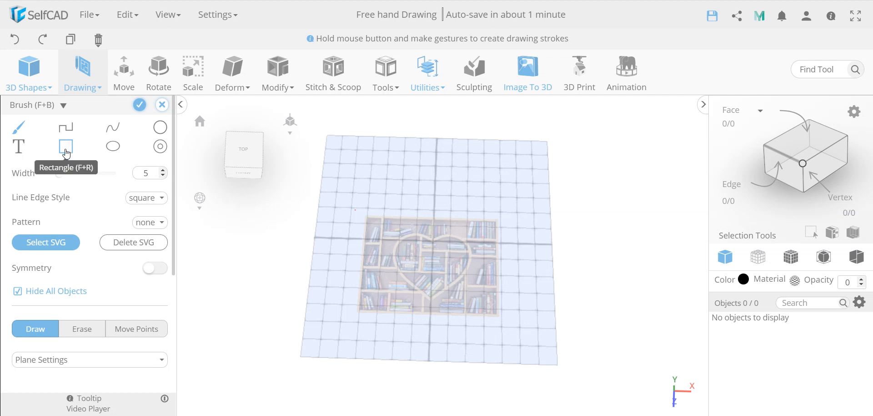
{"action": "left_click", "coordinate": [66, 152]}
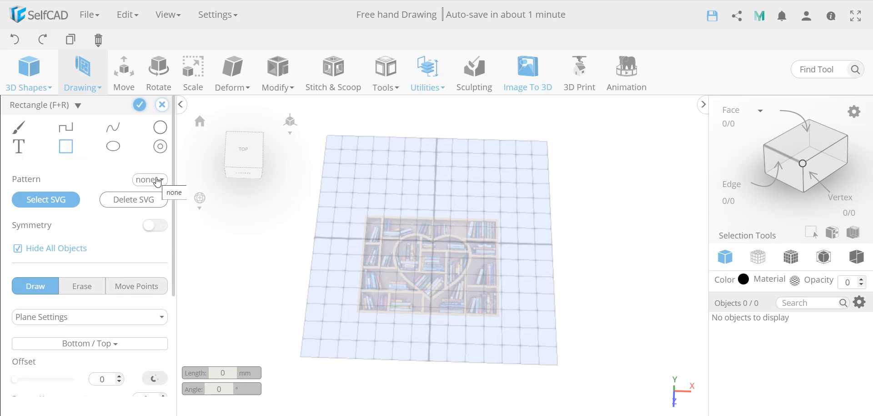
{"action": "left_click", "coordinate": [394, 174]}
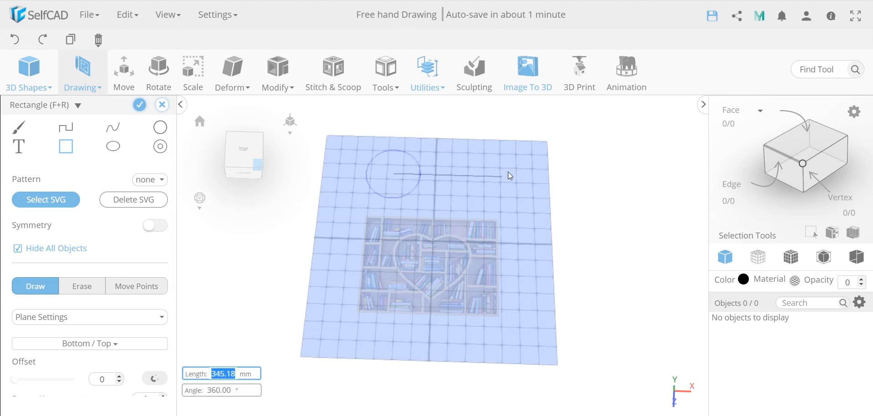
{"action": "left_click", "coordinate": [515, 174]}
{"action": "left_click", "coordinate": [522, 294]}
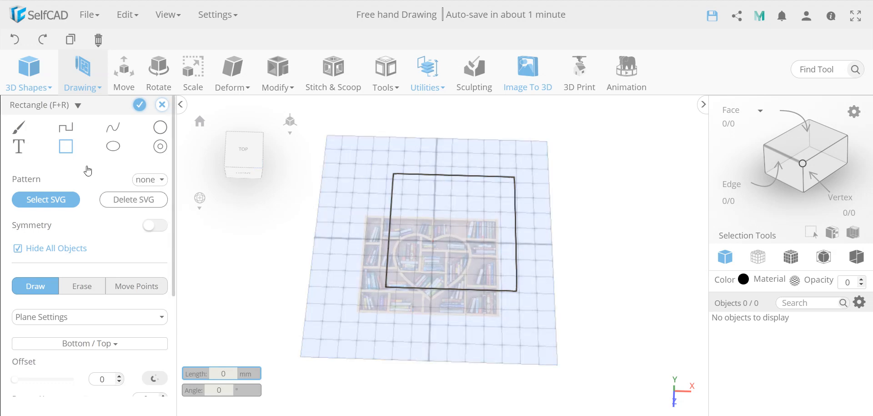
Add round tabs to the rectangle with 32-edge circles centered on its back edge, radius about 47 mm, and on its left edge.
{"action": "left_click", "coordinate": [160, 128]}
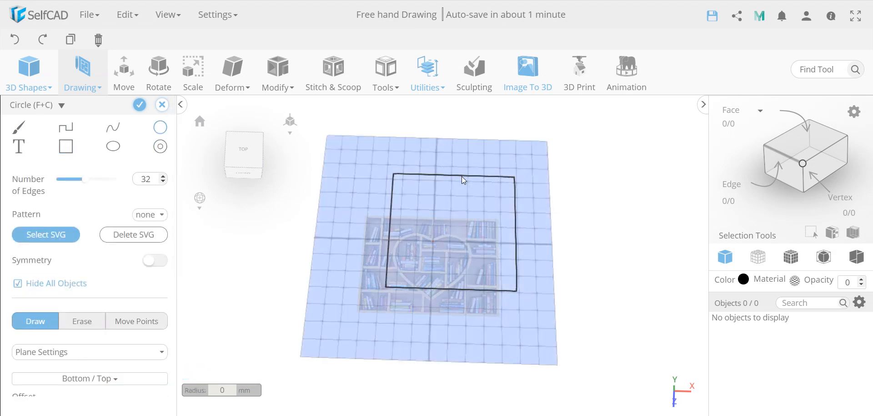
{"action": "left_click", "coordinate": [449, 176]}
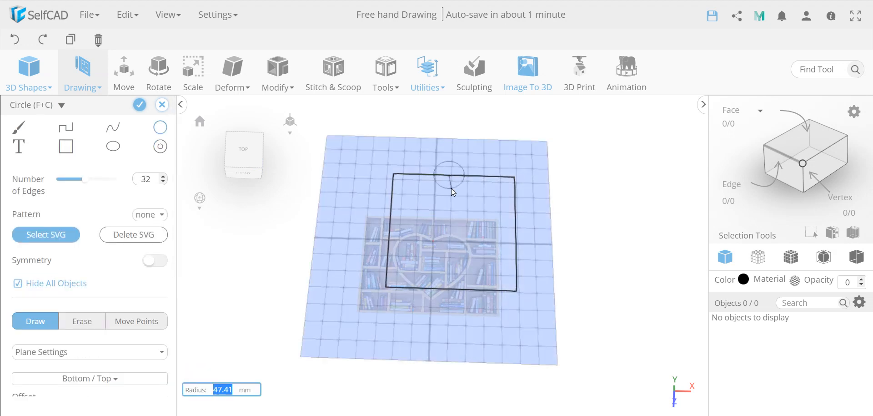
{"action": "left_click", "coordinate": [452, 187]}
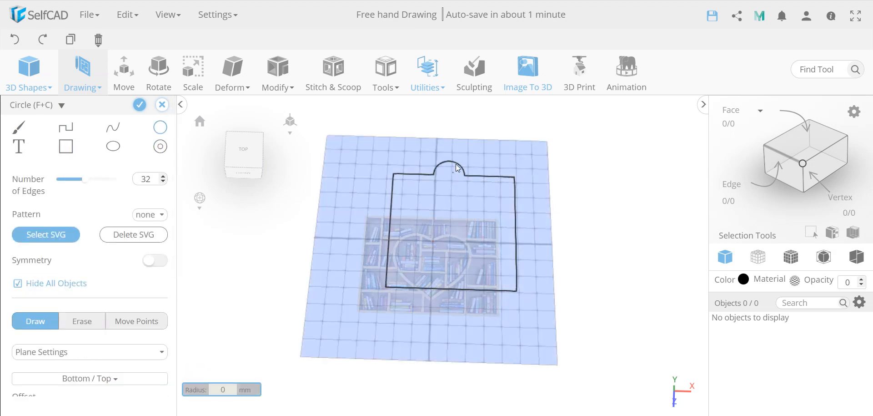
{"action": "left_click", "coordinate": [390, 217]}
{"action": "left_click", "coordinate": [392, 232]}
Erase circular notches from the rectangle's front edge and right edge, the right one about 37 mm in radius, and a circular hole in the middle.
{"action": "left_click", "coordinate": [81, 327]}
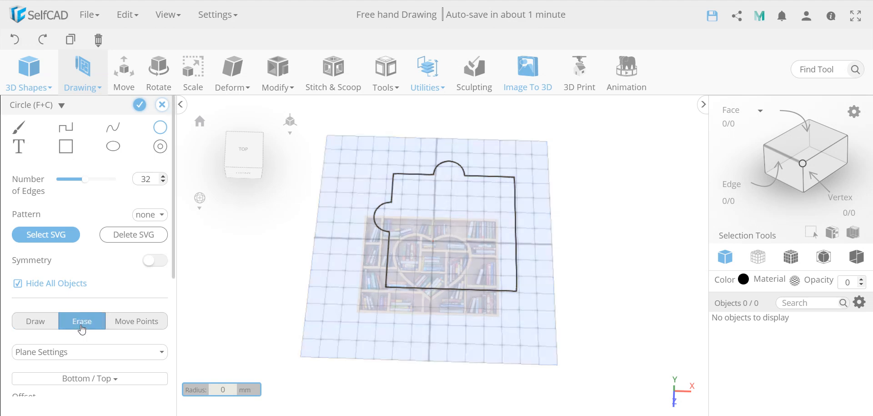
{"action": "left_click", "coordinate": [444, 289]}
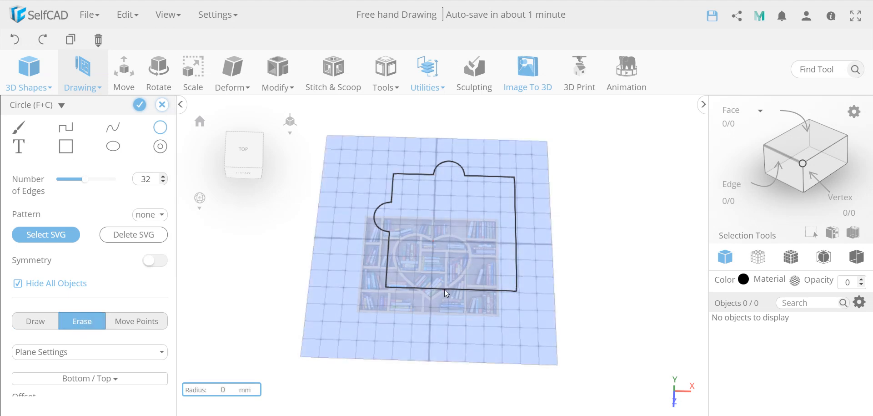
{"action": "left_click", "coordinate": [446, 302]}
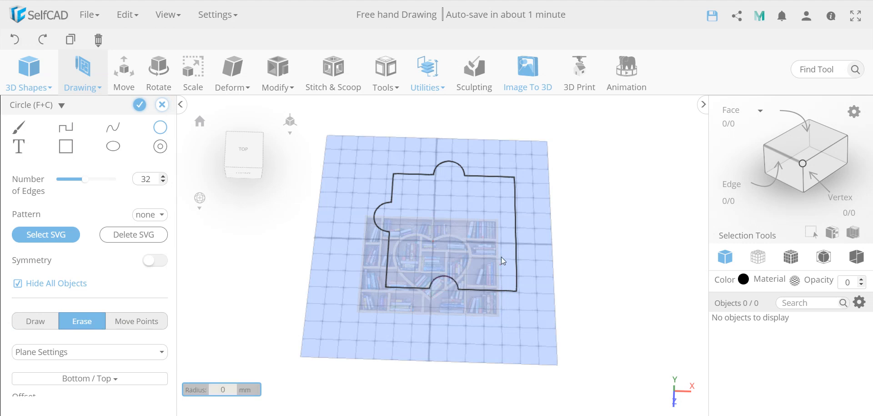
{"action": "left_click", "coordinate": [515, 232]}
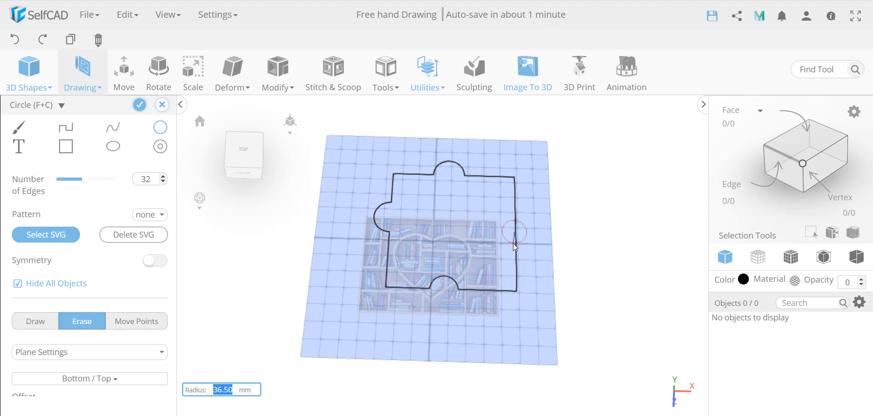
{"action": "left_click", "coordinate": [513, 243]}
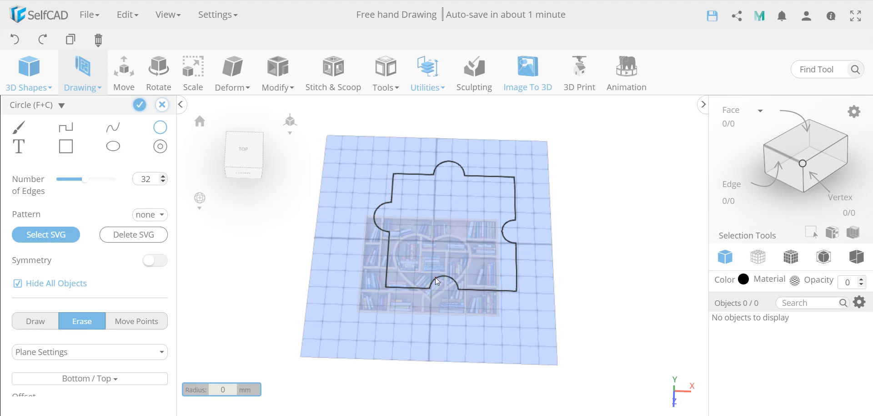
{"action": "left_click", "coordinate": [449, 229]}
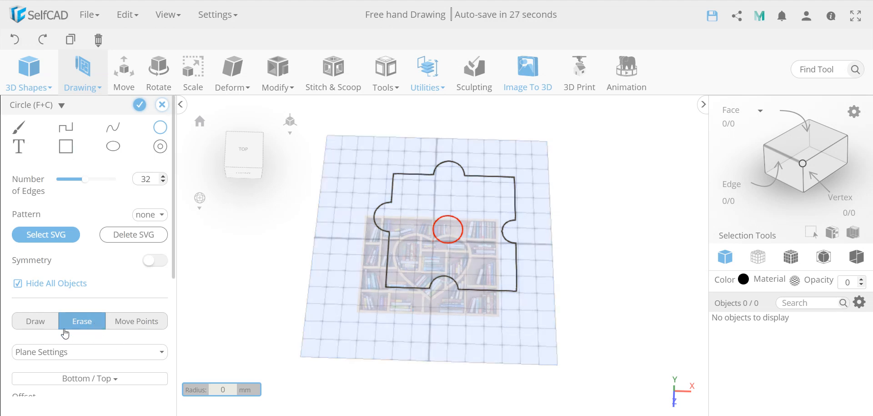
Reshape the front notch with Move Points by shifting one arc point on each side of its peak toward the rectangle's front edge.
{"action": "left_click", "coordinate": [144, 329]}
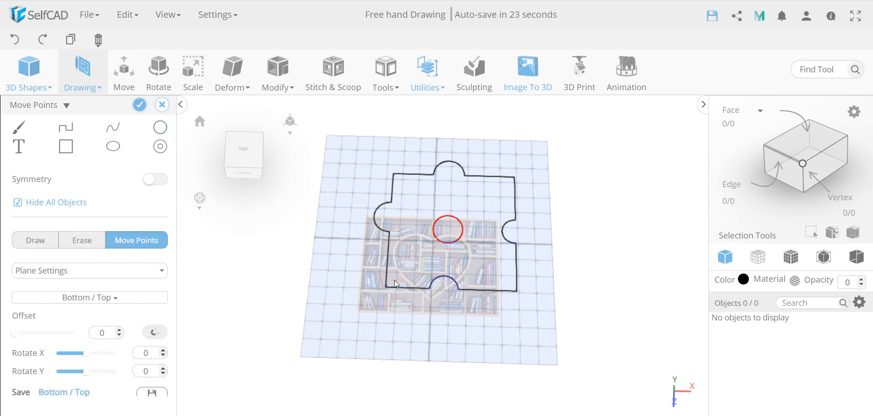
{"action": "scroll", "coordinate": [408, 278], "scroll_direction": "up", "scroll_amount": 5}
{"action": "scroll", "coordinate": [408, 278], "scroll_direction": "up", "scroll_amount": 5}
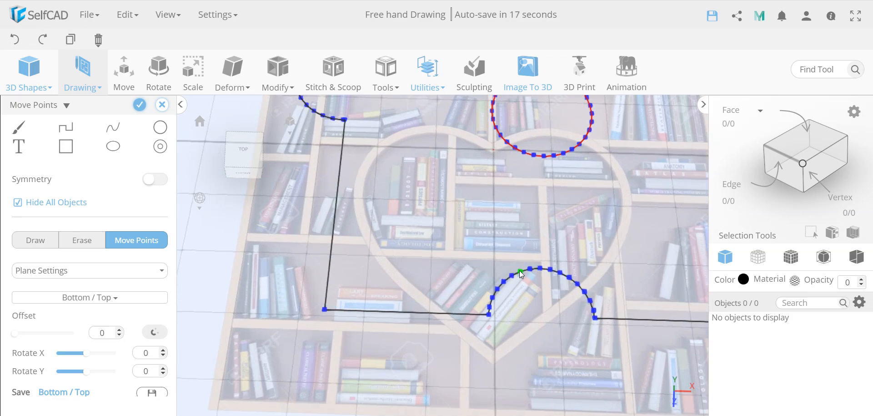
{"action": "left_click_drag", "start_coordinate": [519, 271], "coordinate": [524, 283]}
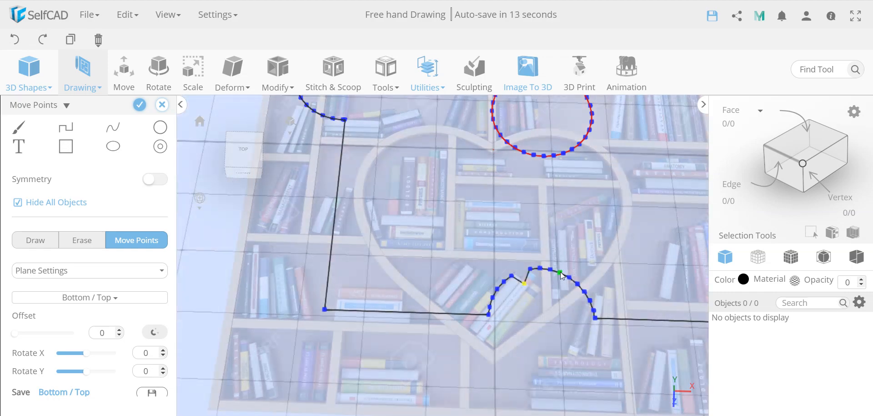
{"action": "left_click", "coordinate": [540, 295]}
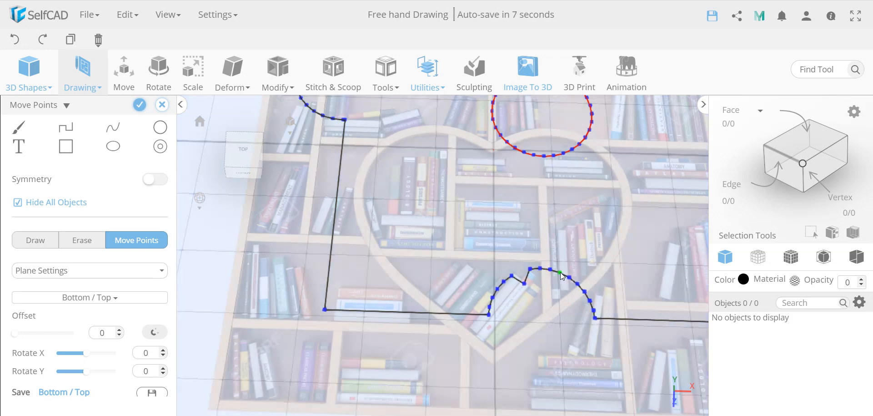
{"action": "left_click_drag", "start_coordinate": [560, 272], "coordinate": [556, 283]}
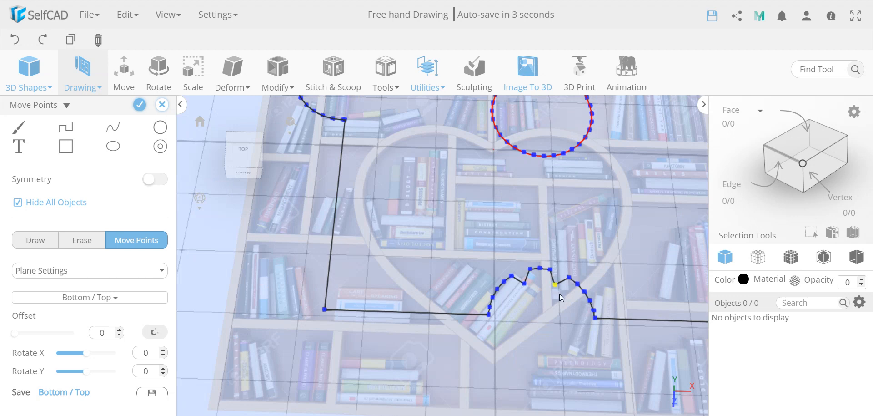
{"action": "left_click", "coordinate": [559, 293]}
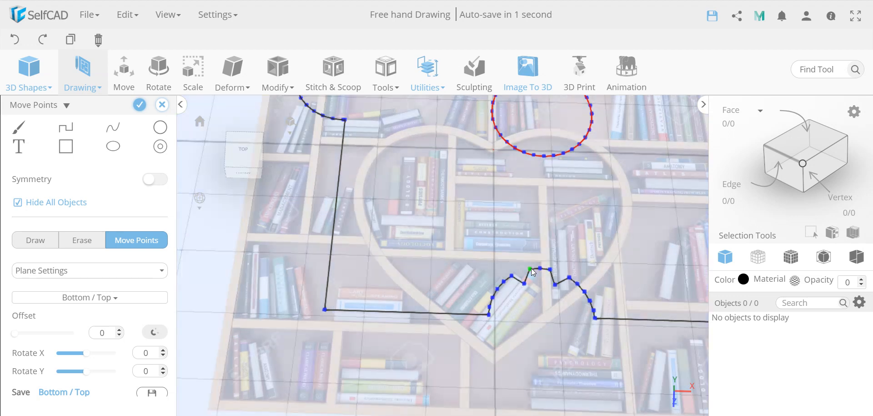
Deepen the front notch by shifting its three peak points together toward the inside of the rectangle with Move Points.
{"action": "left_click", "coordinate": [530, 269]}
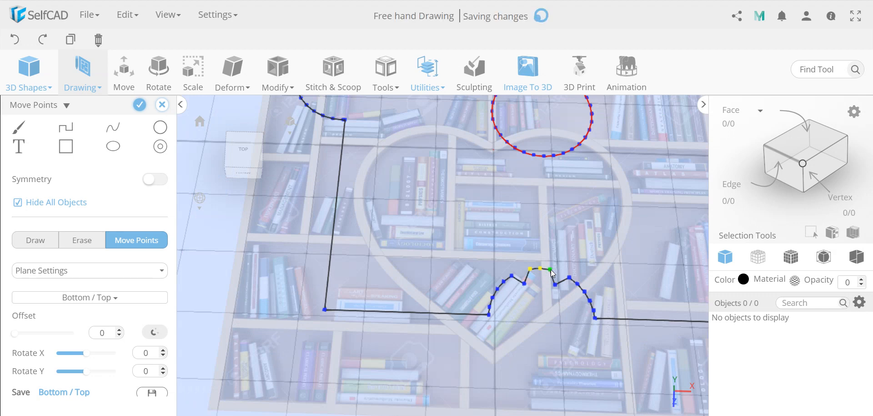
{"action": "left_click", "coordinate": [550, 269]}
{"action": "left_click_drag", "start_coordinate": [541, 270], "coordinate": [543, 241]}
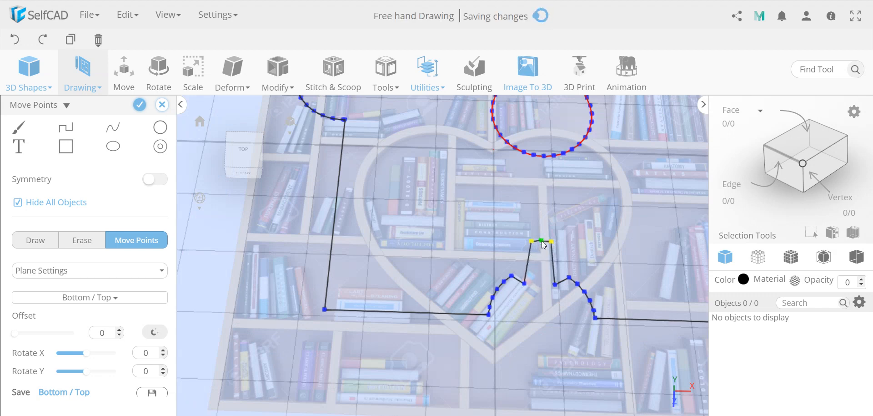
{"action": "scroll", "coordinate": [542, 273], "scroll_direction": "down", "scroll_amount": 5}
{"action": "scroll", "coordinate": [545, 277], "scroll_direction": "down", "scroll_amount": 2}
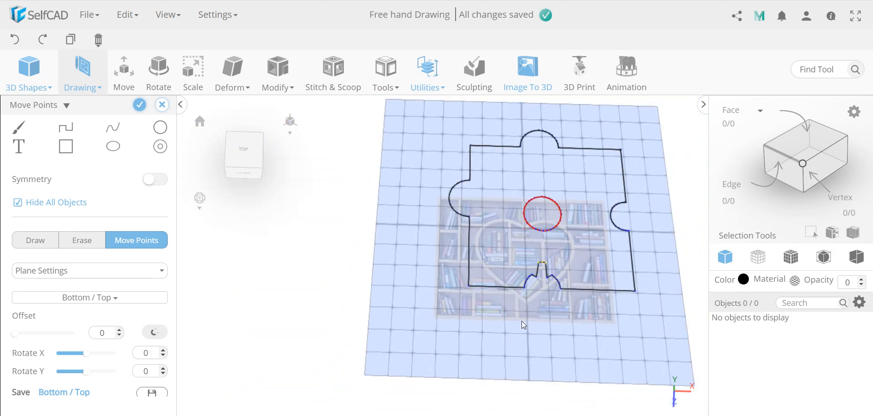
{"action": "left_click", "coordinate": [526, 348]}
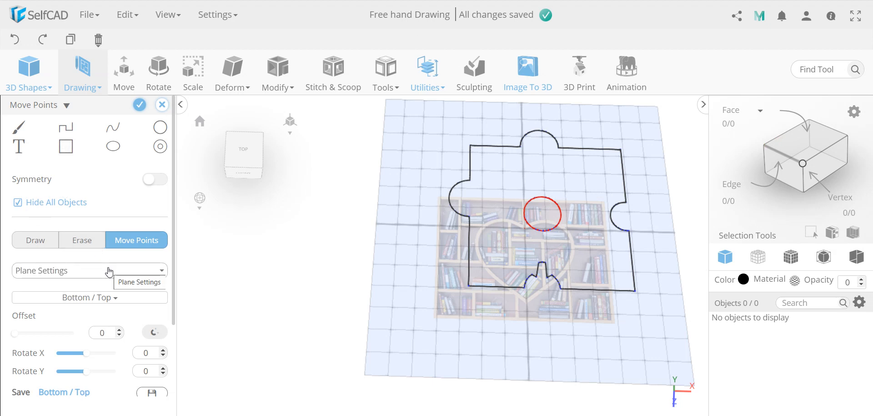
Finalize the puzzle-piece drawing into a solid 3D object.
{"action": "left_click", "coordinate": [139, 106]}
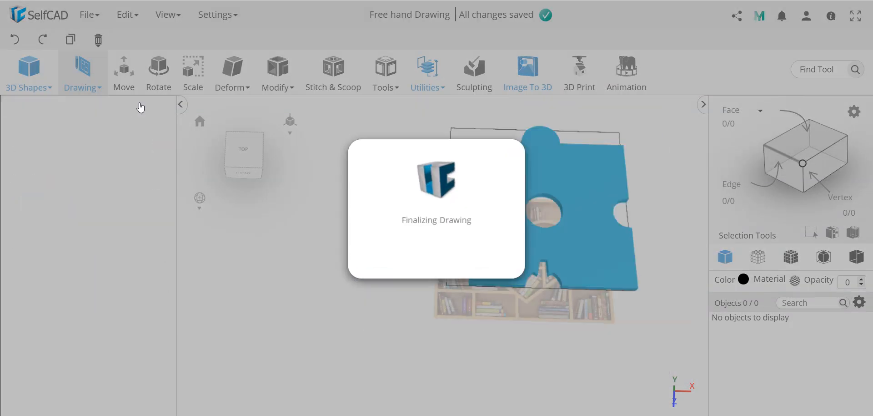
{"action": "mouse_move", "coordinate": [490, 307]}
{"action": "right_mouse_down"}
{"action": "mouse_move", "coordinate": [452, 306]}
{"action": "mouse_move", "coordinate": [484, 313]}
{"action": "mouse_move", "coordinate": [483, 305]}
{"action": "right_mouse_up"}
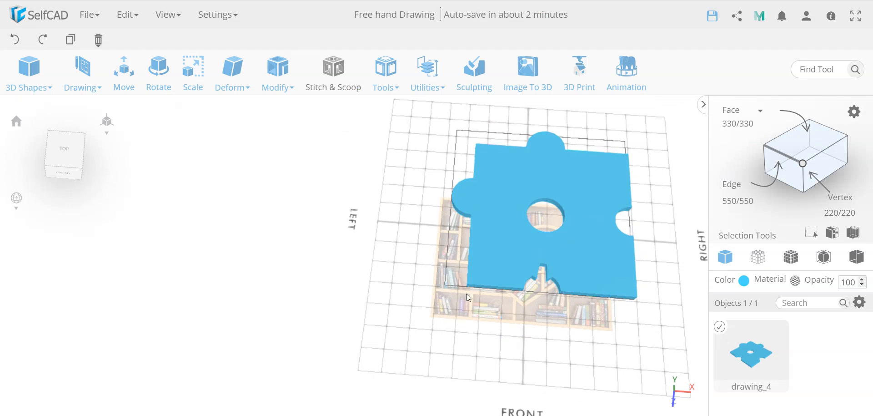
{"action": "scroll", "coordinate": [490, 304], "scroll_direction": "up", "scroll_amount": 2}
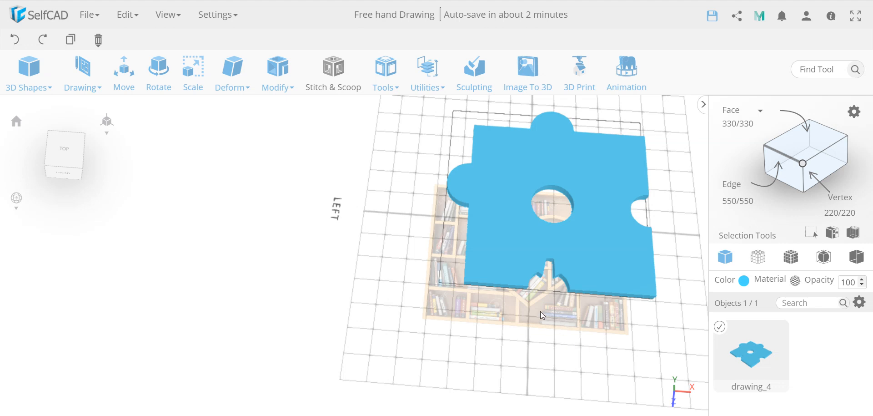
Delete all objects from the scene and confirm the deletion.
{"action": "mouse_move", "coordinate": [98, 40]}
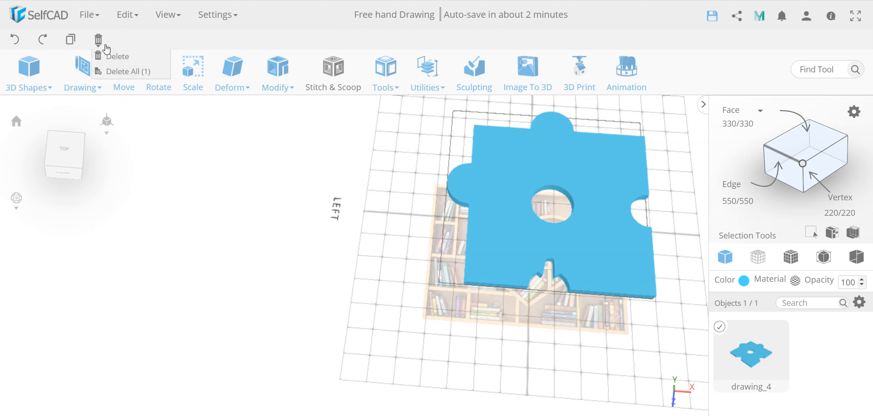
{"action": "left_click", "coordinate": [117, 72]}
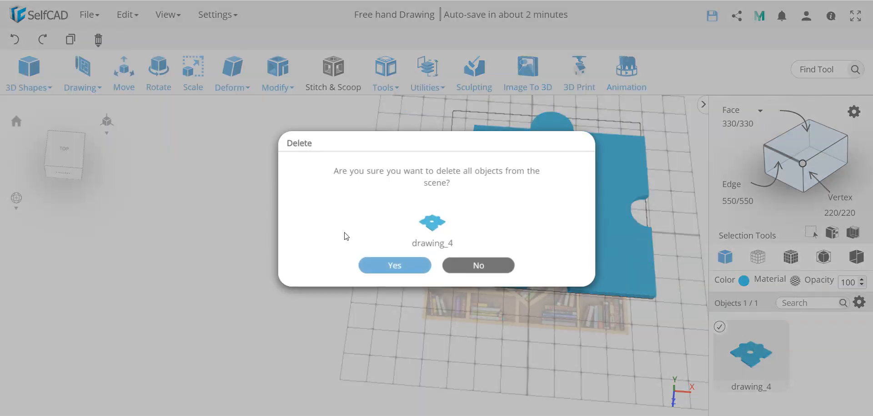
{"action": "left_click", "coordinate": [399, 262]}
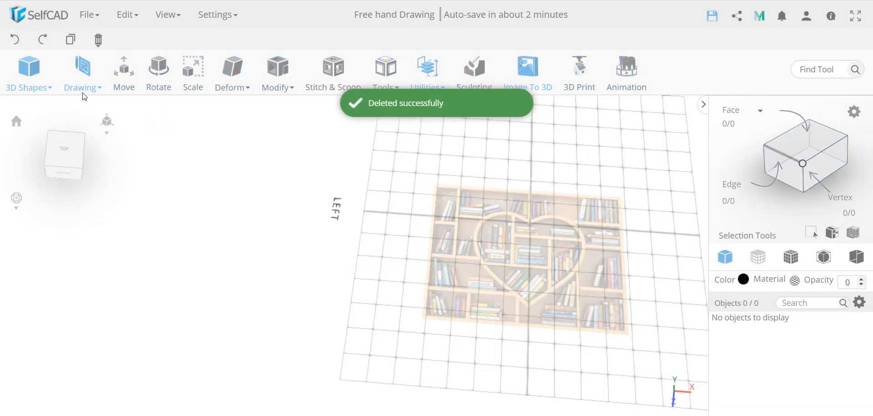
In a new 3D sketch, draw a 400 by 300 mm rectangle around the reference image with 2 edges per side and symmetry off.
{"action": "mouse_move", "coordinate": [82, 89]}
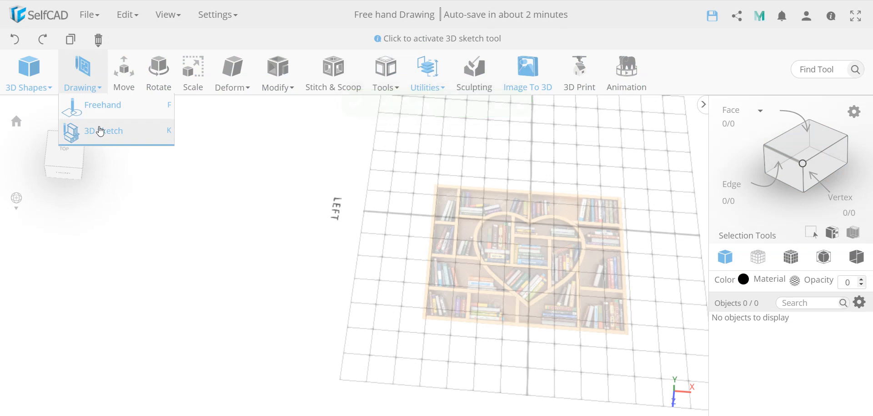
{"action": "left_click", "coordinate": [100, 131]}
{"action": "left_click", "coordinate": [66, 146]}
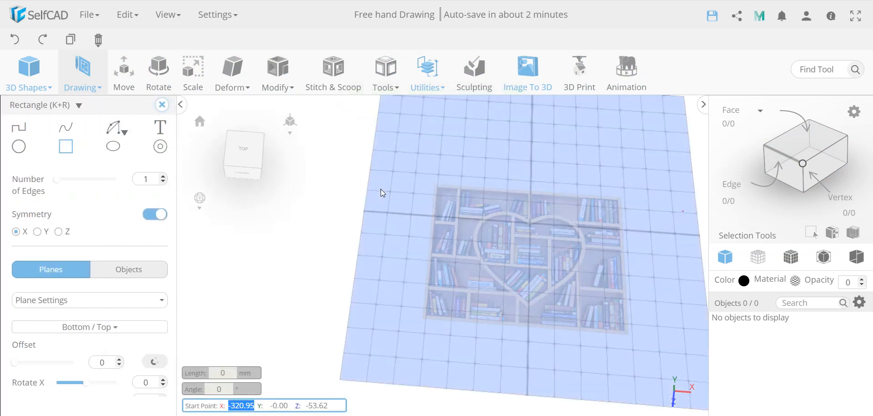
{"action": "left_click", "coordinate": [438, 187]}
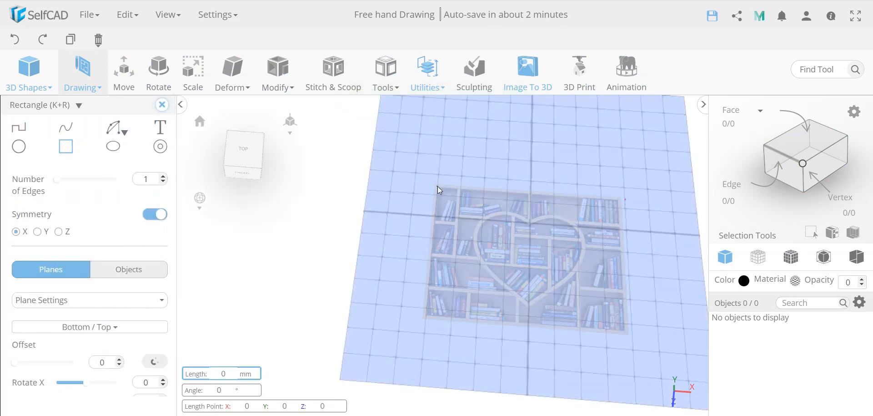
{"action": "key", "text": "Escape"}
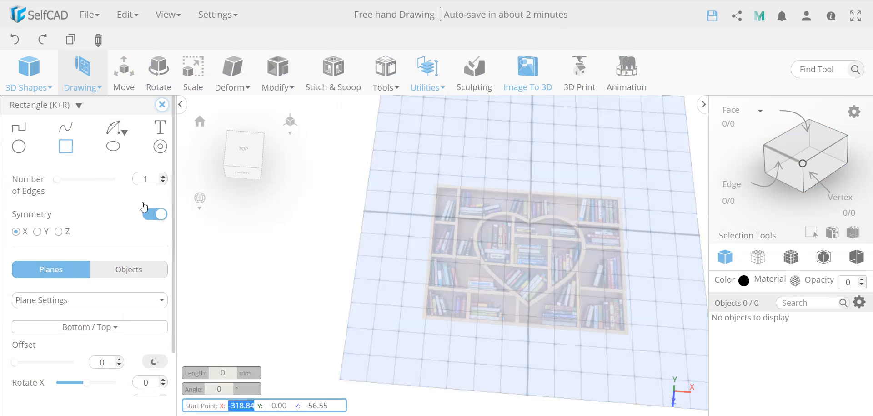
{"action": "left_click", "coordinate": [163, 176]}
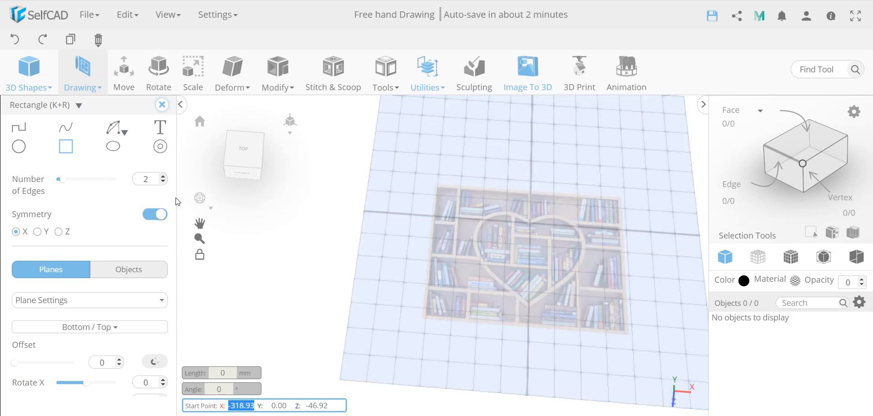
{"action": "left_click", "coordinate": [153, 214]}
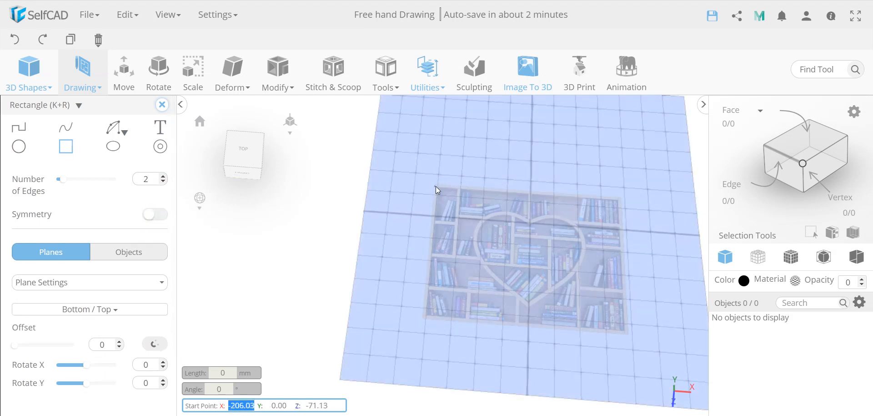
{"action": "left_click", "coordinate": [437, 186]}
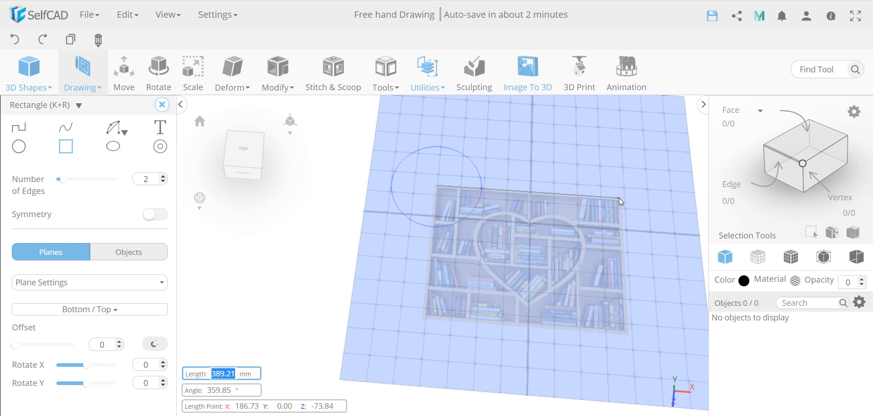
{"action": "type", "text": "400"}
{"action": "key", "text": "Return"}
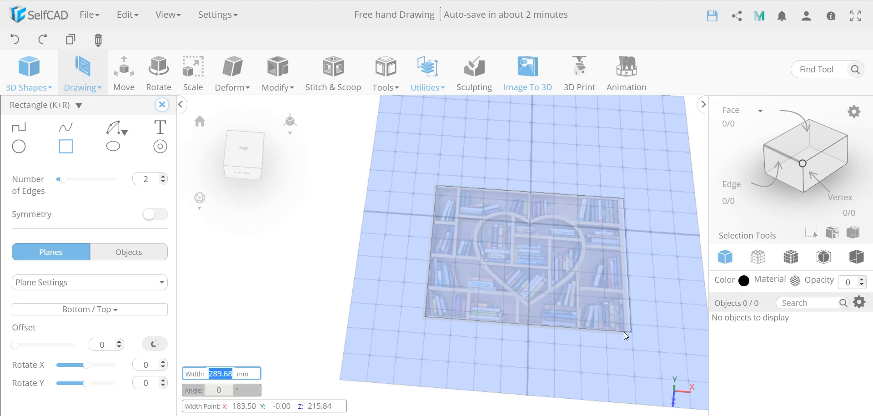
{"action": "type", "text": "300"}
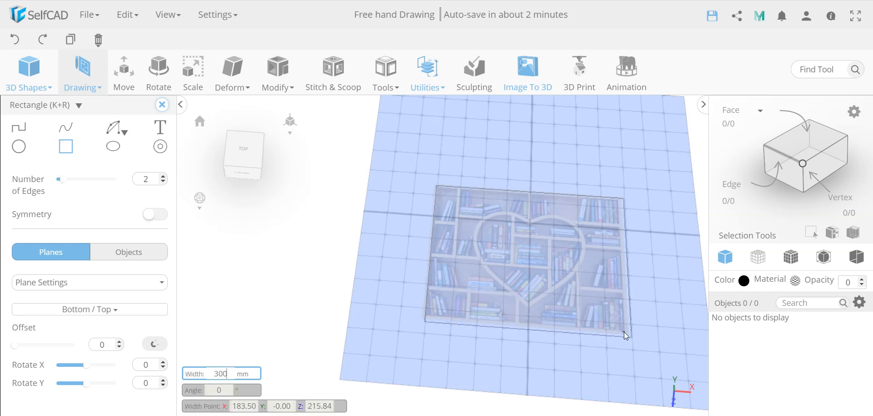
{"action": "key", "text": "Return"}
Draw a line joining the midpoints of the rectangle's back and front edges, then close the sketch tool.
{"action": "scroll", "coordinate": [547, 268], "scroll_direction": "up", "scroll_amount": 3}
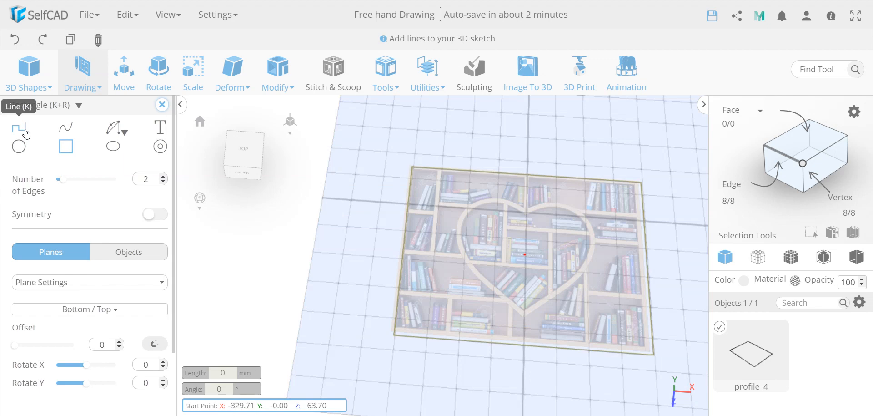
{"action": "left_click", "coordinate": [19, 128]}
{"action": "left_click", "coordinate": [526, 175]}
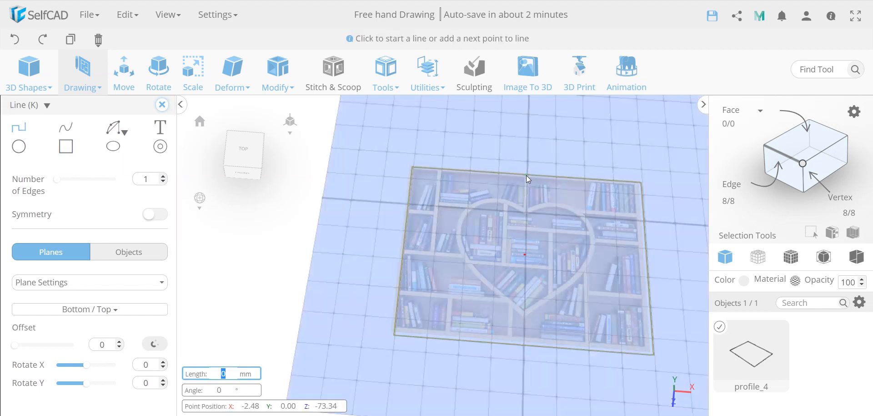
{"action": "left_click", "coordinate": [525, 345]}
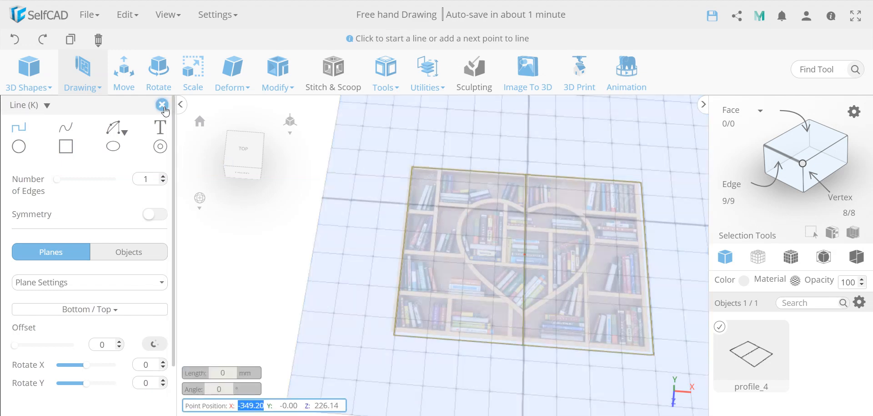
{"action": "left_click", "coordinate": [161, 105]}
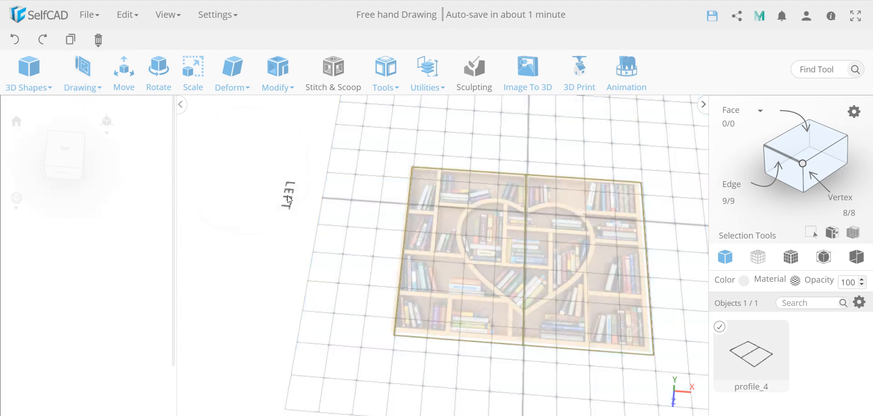
Select the middle line as an edge and move it up to a Y position of 100.
{"action": "left_click_drag", "start_coordinate": [405, 381], "coordinate": [410, 361]}
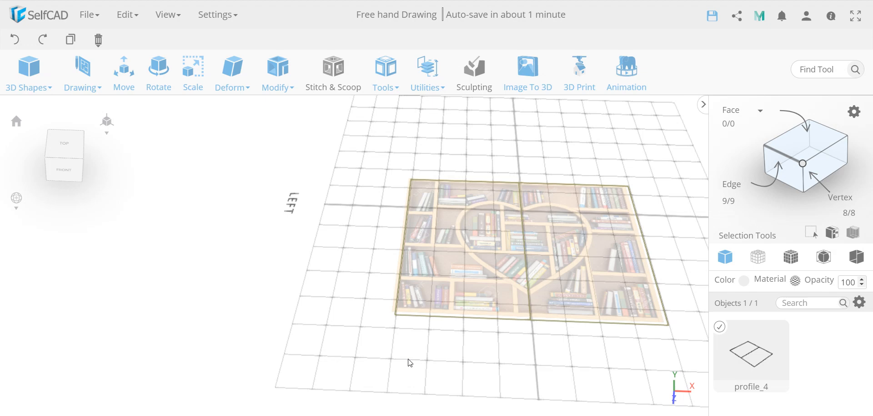
{"action": "left_click", "coordinate": [433, 71]}
{"action": "left_click", "coordinate": [526, 263]}
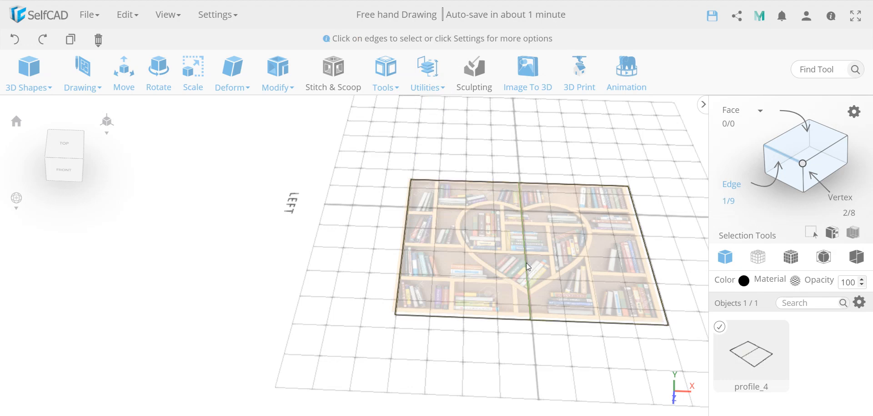
{"action": "key", "text": "m"}
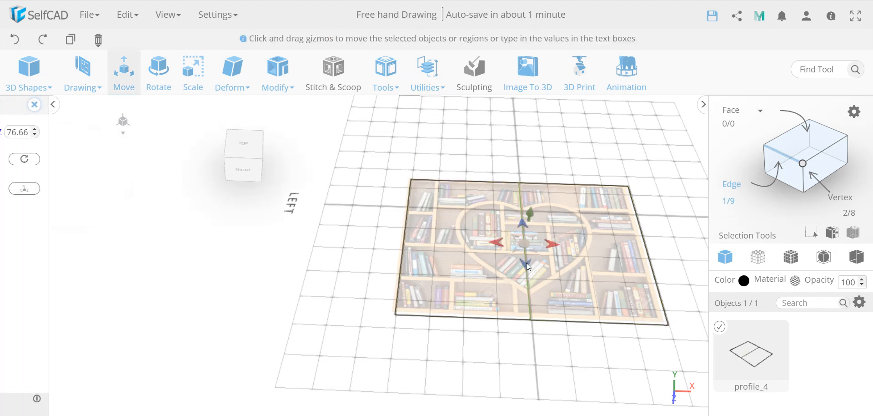
{"action": "left_click", "coordinate": [100, 134]}
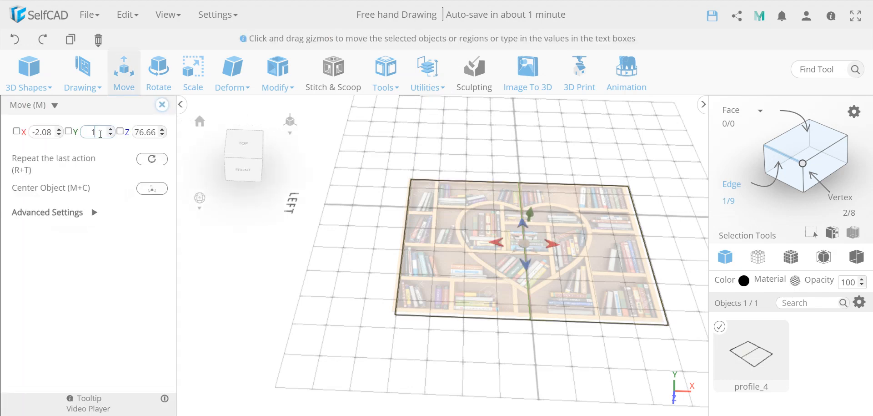
{"action": "type", "text": "100"}
{"action": "key", "text": "Return"}
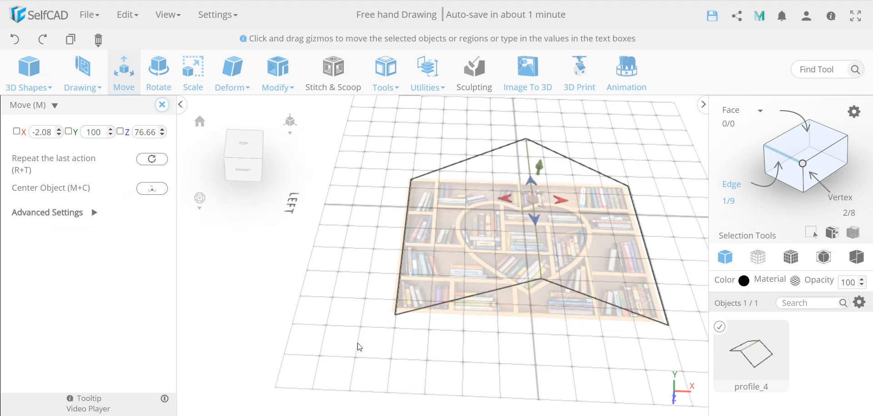
{"action": "right_click_drag", "start_coordinate": [378, 346], "coordinate": [384, 323]}
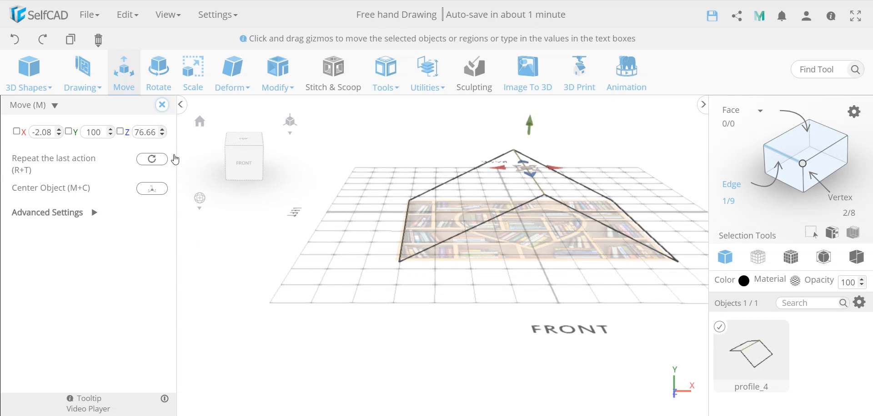
{"action": "left_click", "coordinate": [162, 105]}
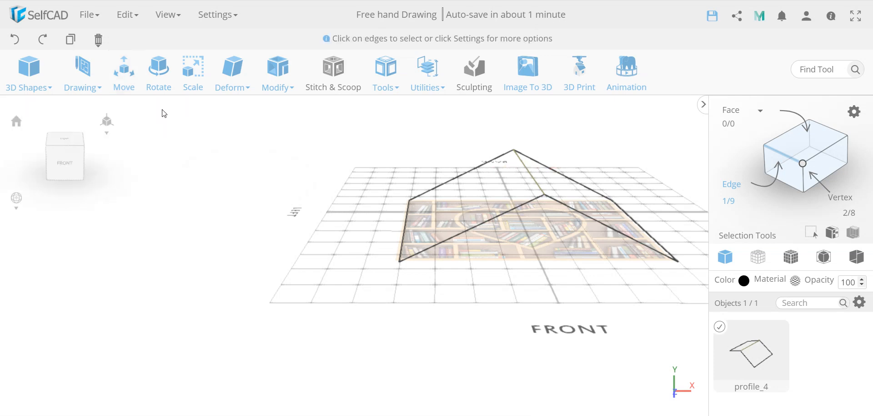
Close the front end of the roof-shaped frame with a 3D sketch line between its two front base corners.
{"action": "left_click", "coordinate": [97, 81]}
{"action": "left_click", "coordinate": [97, 134]}
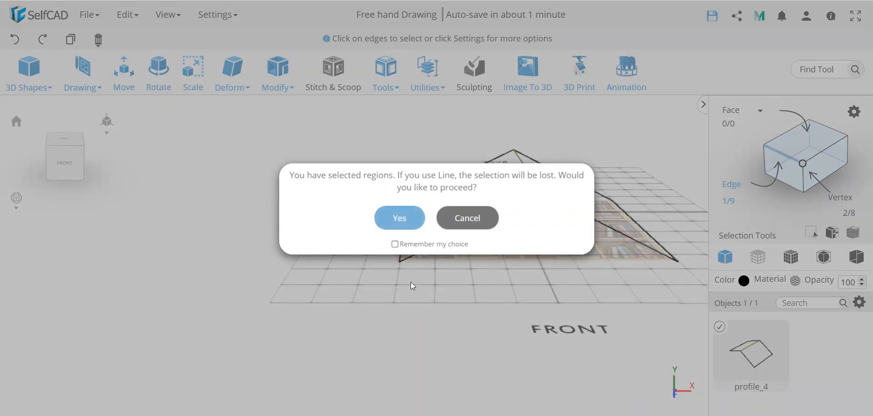
{"action": "left_click", "coordinate": [399, 218]}
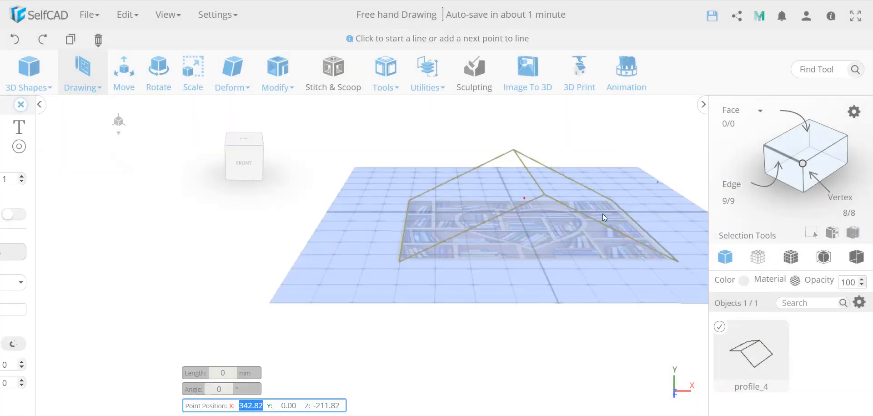
{"action": "left_click", "coordinate": [400, 262]}
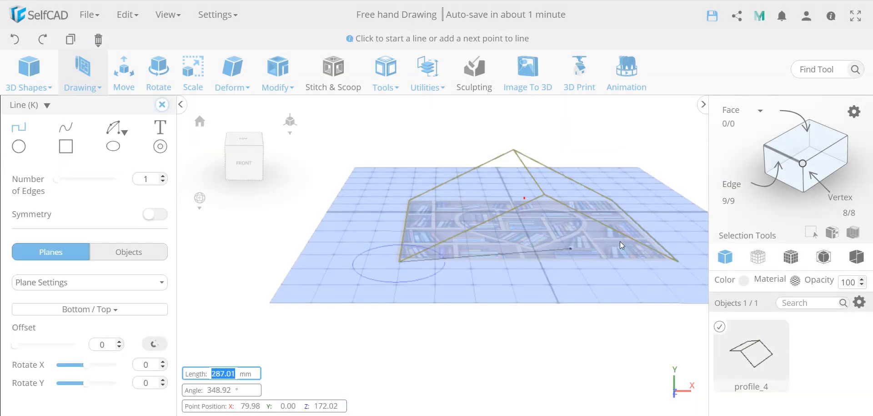
{"action": "left_click", "coordinate": [677, 258]}
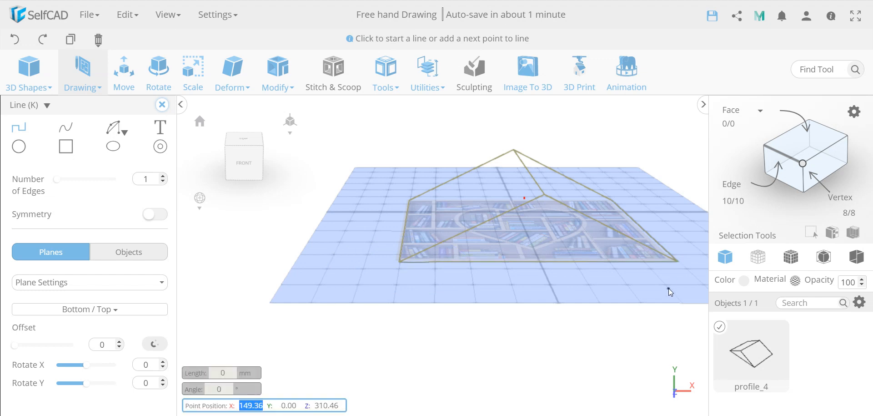
{"action": "right_click_drag", "start_coordinate": [647, 350], "coordinate": [341, 347]}
{"action": "mouse_move", "coordinate": [608, 357]}
{"action": "right_mouse_down"}
{"action": "mouse_move", "coordinate": [561, 369]}
{"action": "mouse_move", "coordinate": [493, 365]}
{"action": "right_mouse_up"}
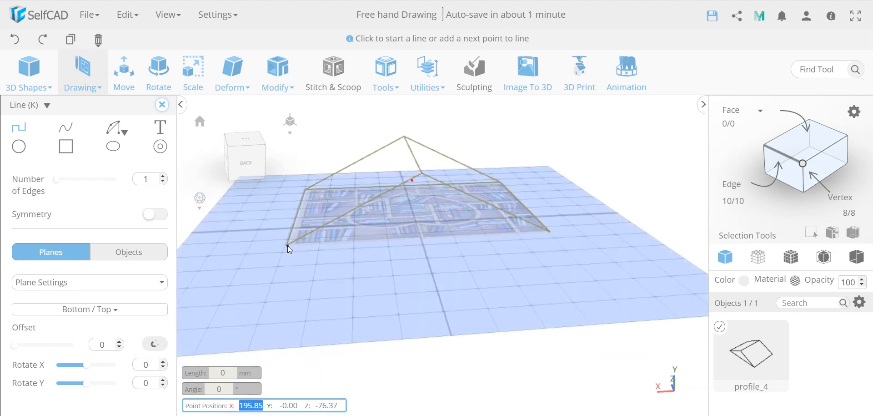
Close the back end of the roof frame with a line between its back base corners, and fill its polygons to make a solid.
{"action": "left_click", "coordinate": [288, 245]}
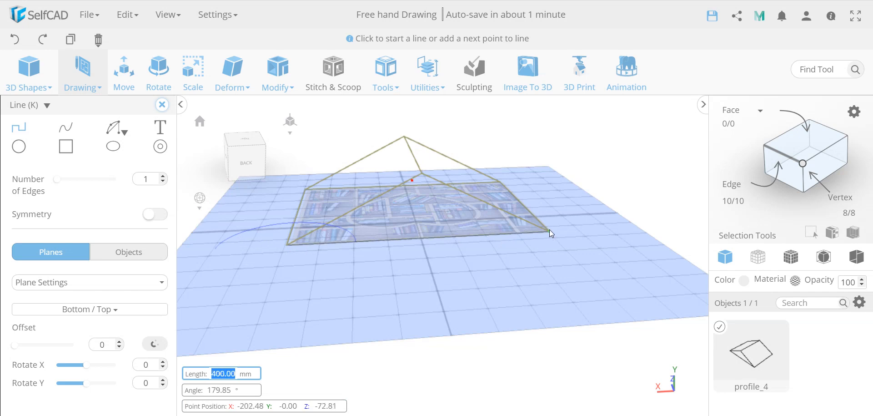
{"action": "left_click", "coordinate": [550, 234]}
{"action": "left_click", "coordinate": [430, 76]}
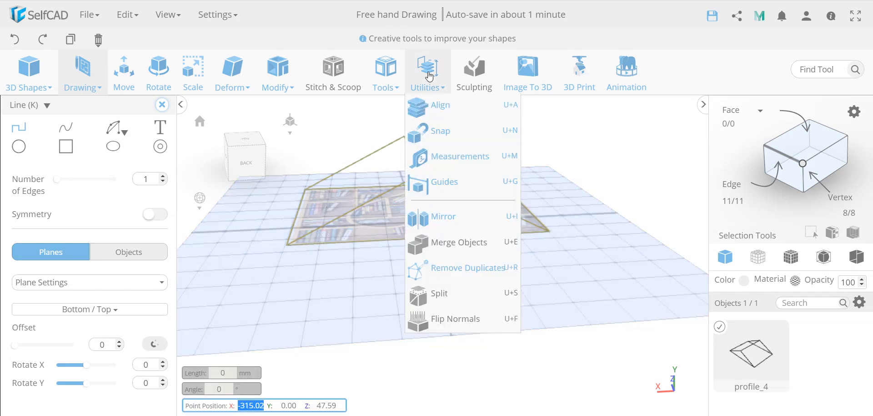
{"action": "left_click", "coordinate": [386, 73]}
{"action": "left_click", "coordinate": [410, 131]}
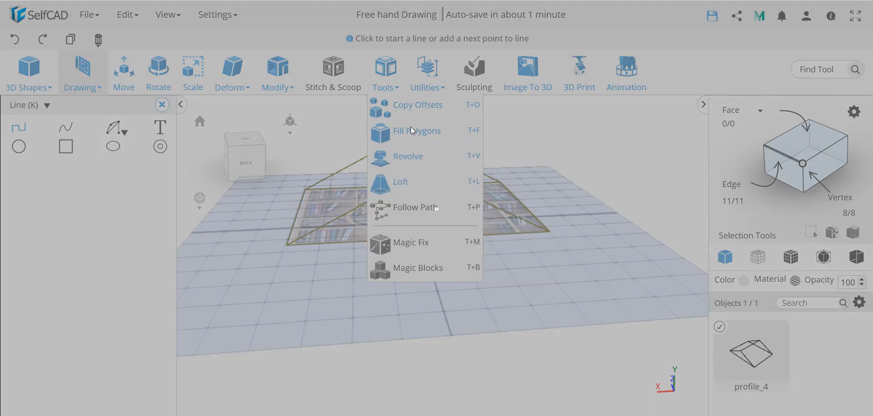
{"action": "mouse_move", "coordinate": [472, 388]}
{"action": "left_mouse_down"}
{"action": "mouse_move", "coordinate": [424, 306]}
{"action": "mouse_move", "coordinate": [425, 327]}
{"action": "mouse_move", "coordinate": [353, 351]}
{"action": "mouse_move", "coordinate": [373, 335]}
{"action": "mouse_move", "coordinate": [351, 371]}
{"action": "mouse_move", "coordinate": [412, 359]}
{"action": "mouse_move", "coordinate": [477, 327]}
{"action": "mouse_move", "coordinate": [594, 367]}
{"action": "mouse_move", "coordinate": [471, 384]}
{"action": "left_mouse_up"}
{"action": "left_click", "coordinate": [162, 104]}
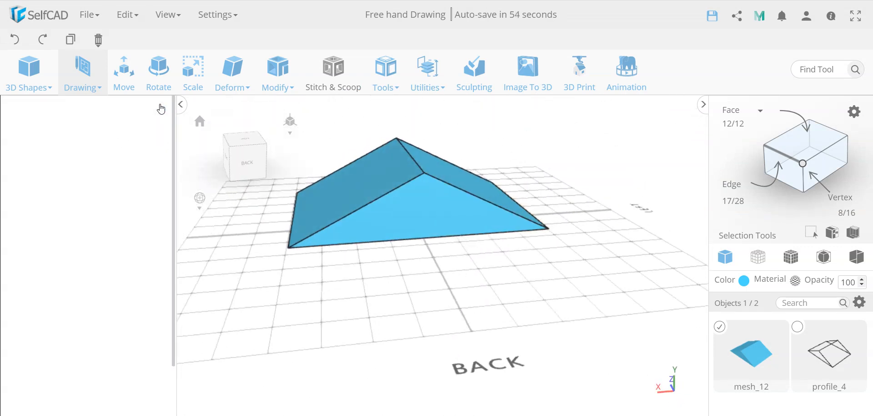
Delete both the filled roof mesh and its wireframe profile from the scene.
{"action": "mouse_move", "coordinate": [98, 40]}
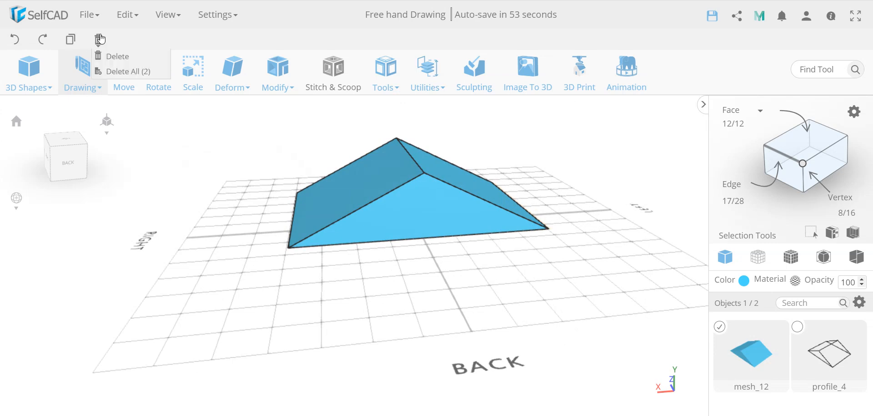
{"action": "left_click", "coordinate": [116, 72]}
{"action": "left_click", "coordinate": [400, 256]}
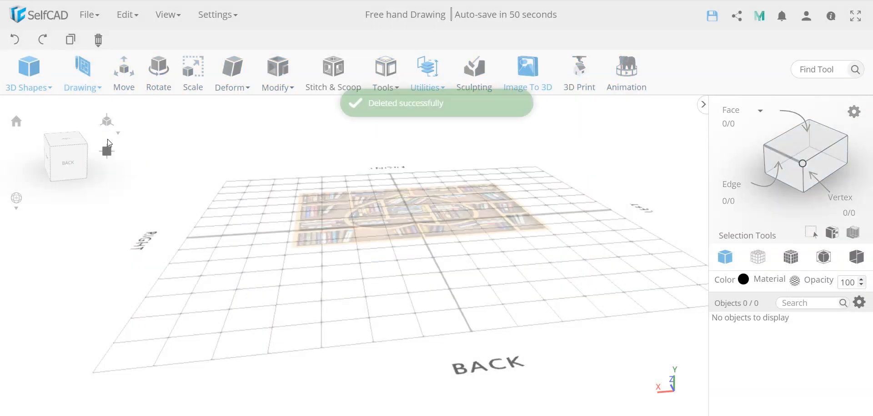
Start a freehand drawing and draw a rectangle around the outline of the bookshelf reference image.
{"action": "mouse_move", "coordinate": [83, 75]}
{"action": "left_click", "coordinate": [98, 109]}
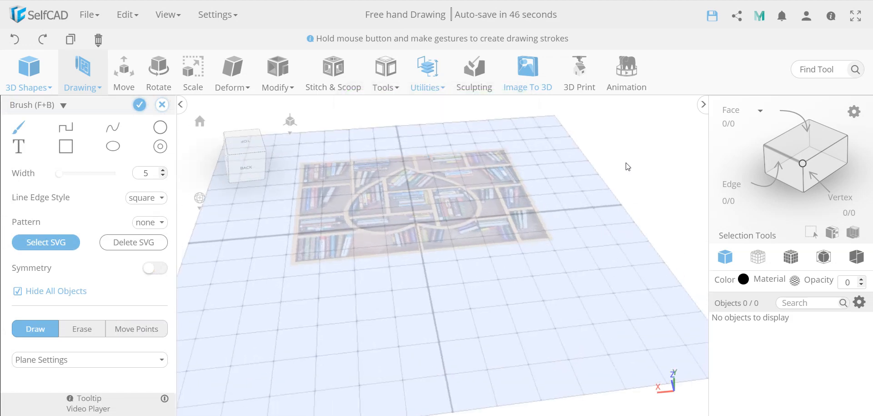
{"action": "left_click", "coordinate": [66, 146]}
{"action": "left_click", "coordinate": [305, 152]}
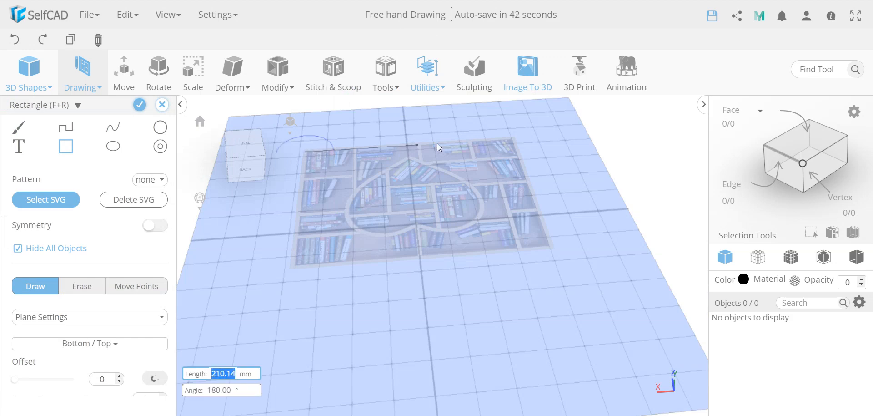
{"action": "left_click", "coordinate": [513, 138]}
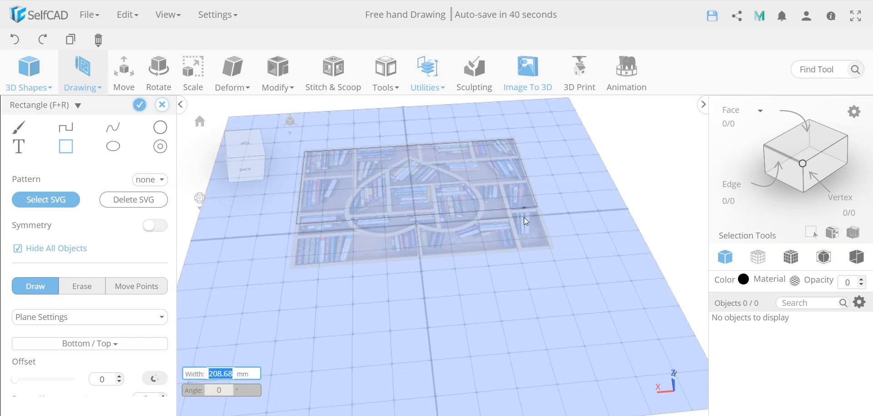
{"action": "left_click", "coordinate": [535, 250]}
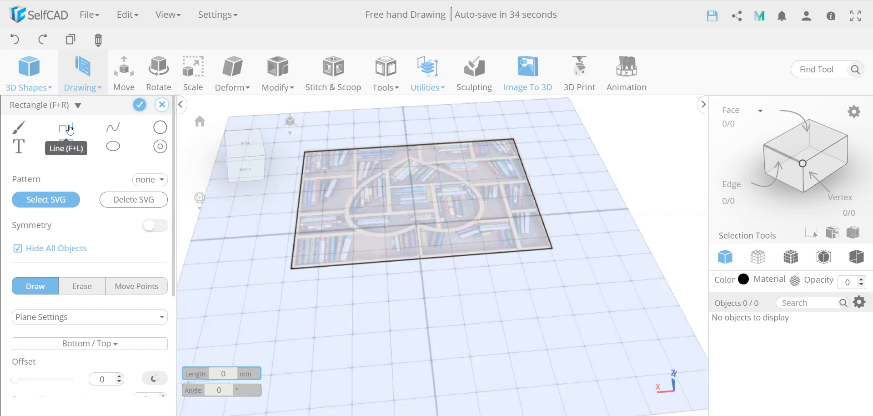
Draw a line joining the midpoints of the rectangle's front and back edges, and finish the drawing as a solid.
{"action": "left_click", "coordinate": [68, 129]}
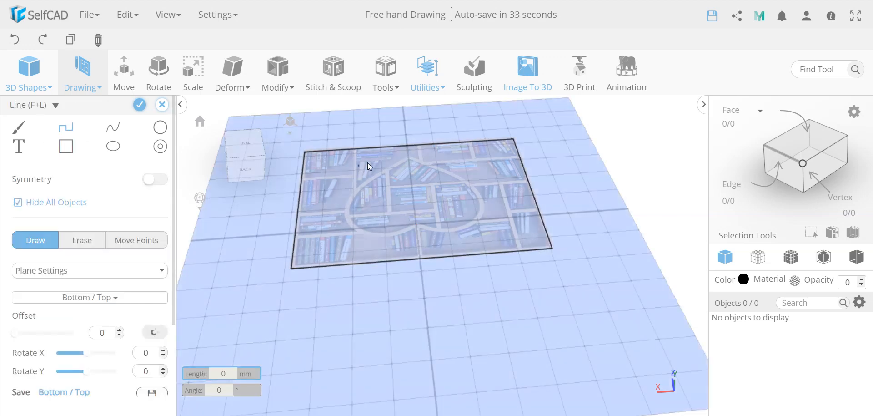
{"action": "left_click", "coordinate": [408, 146]}
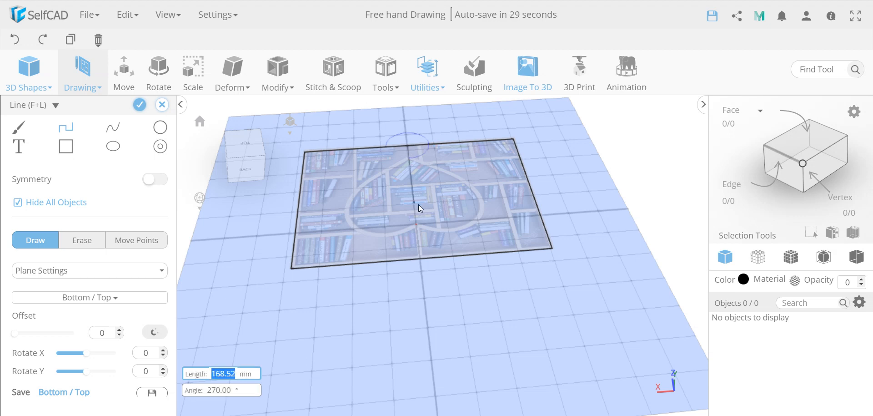
{"action": "left_click", "coordinate": [422, 259]}
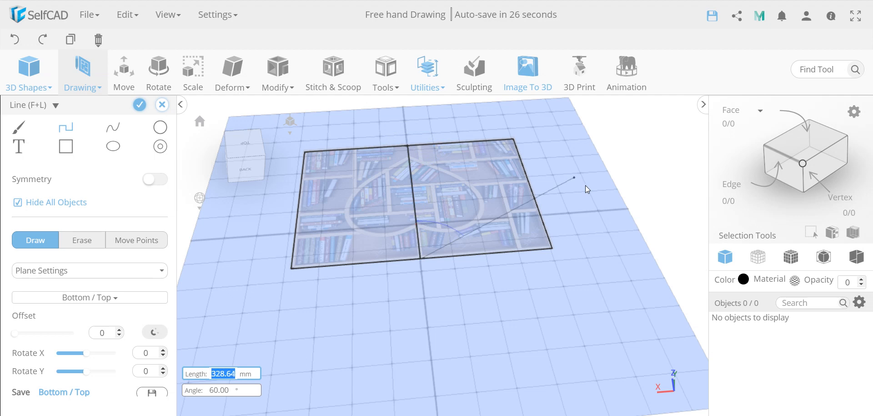
{"action": "key", "text": "Escape"}
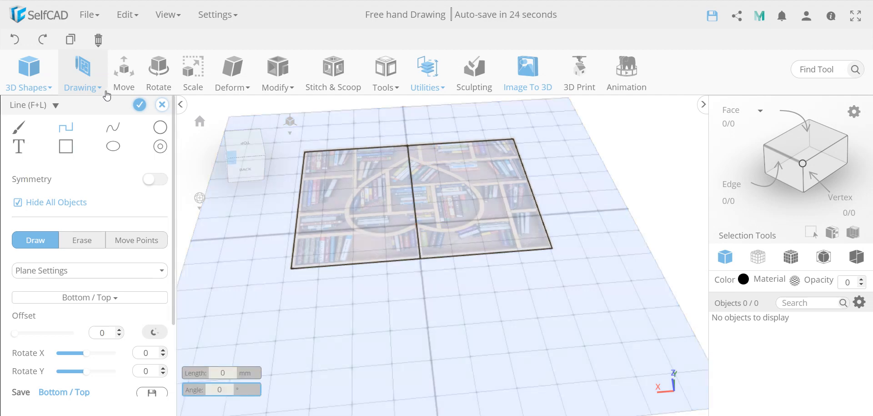
{"action": "left_click", "coordinate": [139, 106]}
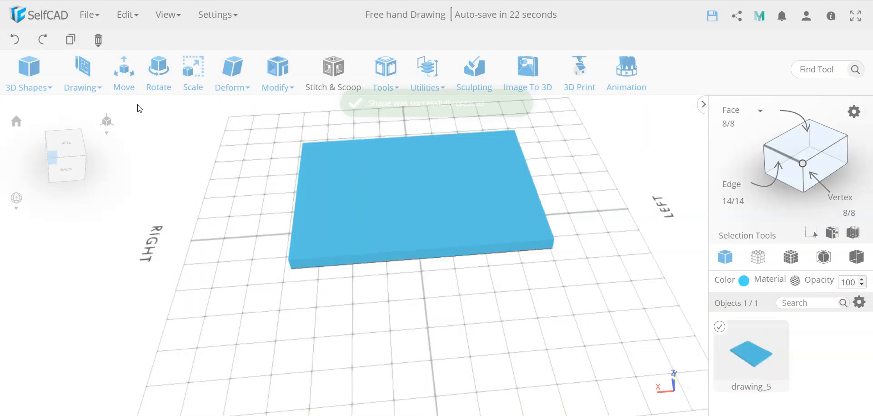
Switch the slab to face selection and apply a Resolution detail level of 0 to it.
{"action": "mouse_move", "coordinate": [414, 306]}
{"action": "left_mouse_down"}
{"action": "mouse_move", "coordinate": [422, 269]}
{"action": "mouse_move", "coordinate": [417, 317]}
{"action": "left_mouse_up"}
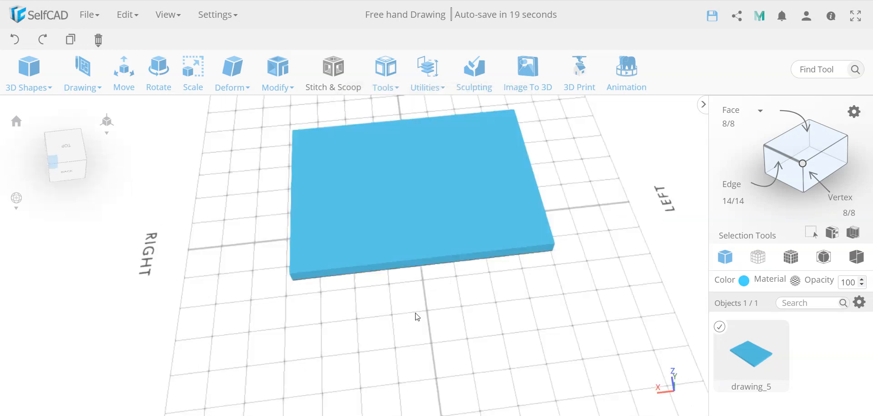
{"action": "left_click", "coordinate": [798, 261]}
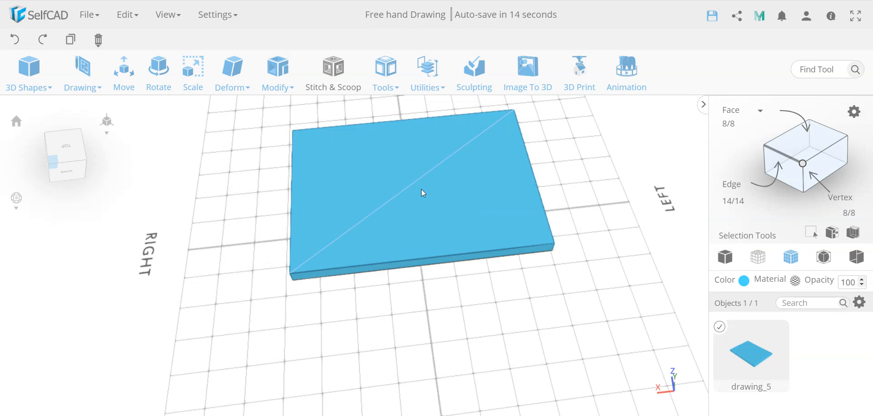
{"action": "left_click", "coordinate": [278, 71]}
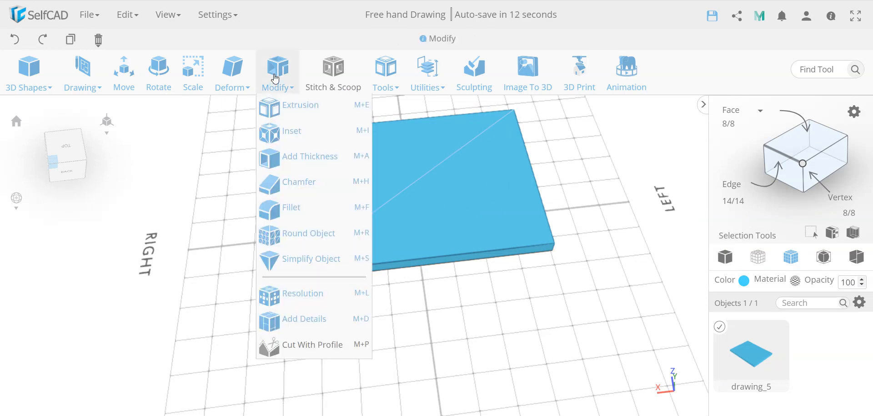
{"action": "left_click", "coordinate": [309, 294]}
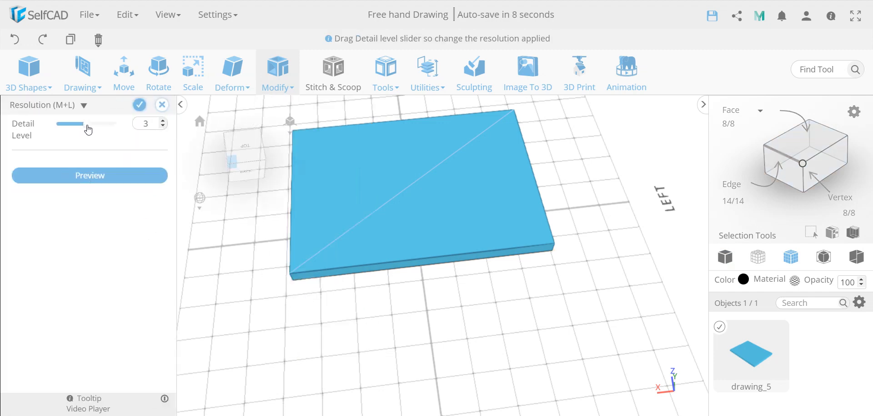
{"action": "left_click_drag", "start_coordinate": [89, 131], "coordinate": [39, 133]}
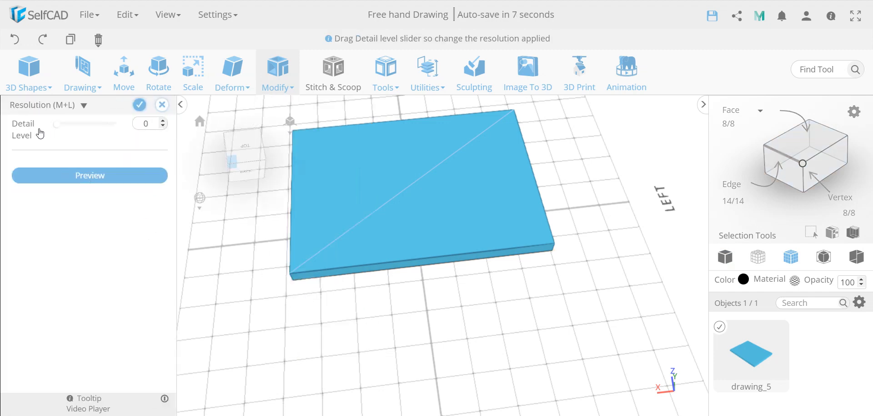
{"action": "left_click", "coordinate": [142, 105]}
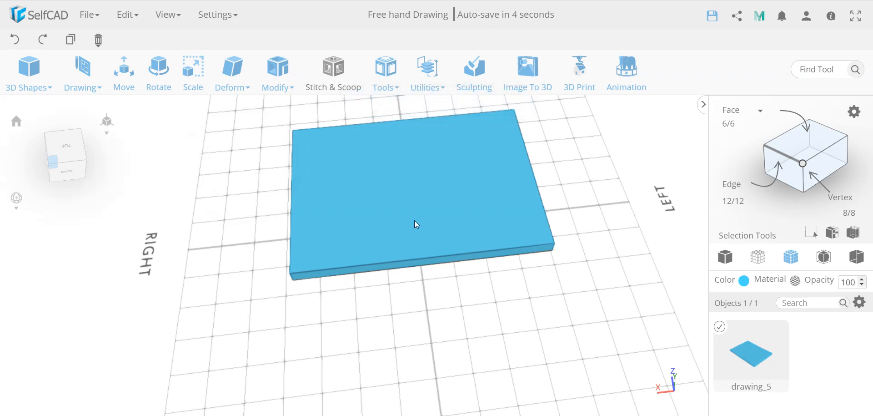
Undo the resolution change and the creation of the slab.
{"action": "left_click_drag", "start_coordinate": [414, 306], "coordinate": [410, 285]}
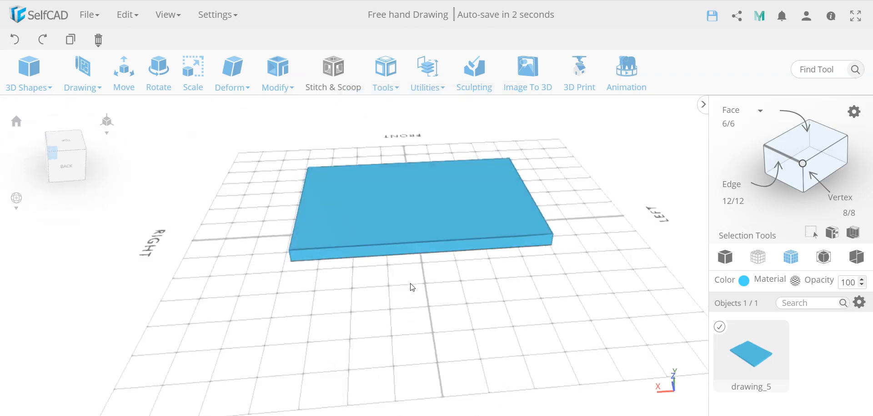
{"action": "left_click", "coordinate": [17, 43]}
{"action": "left_click", "coordinate": [17, 43]}
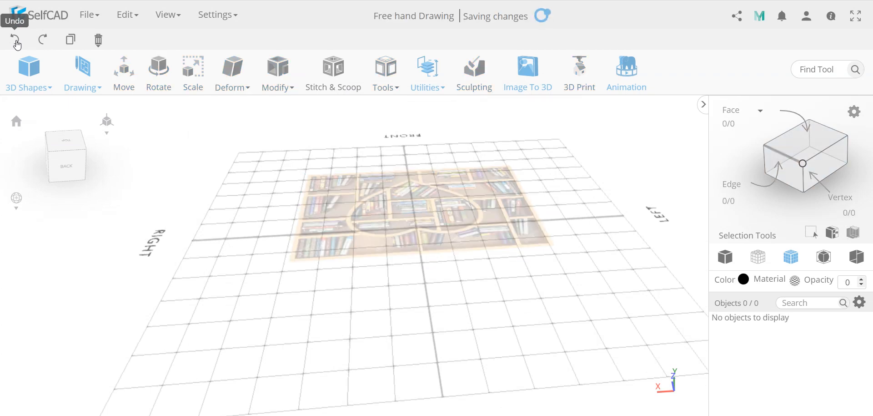
In a new freehand drawing, draw a rectangle about 279 mm deep around the bookshelf reference image.
{"action": "left_click", "coordinate": [84, 76]}
{"action": "left_click", "coordinate": [100, 105]}
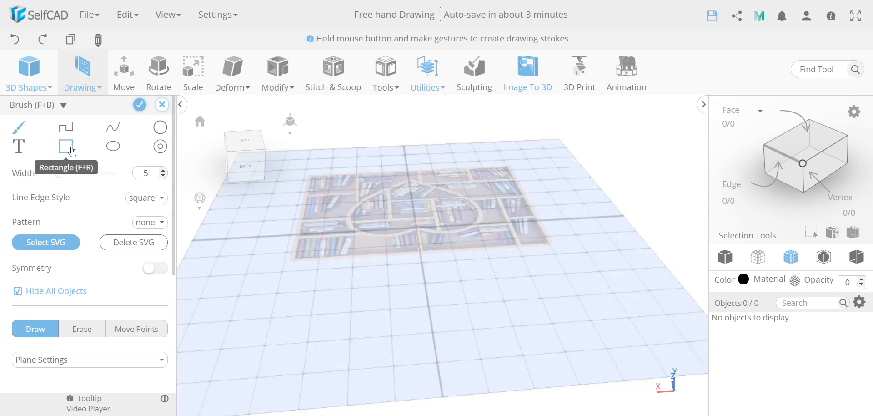
{"action": "left_click", "coordinate": [66, 146]}
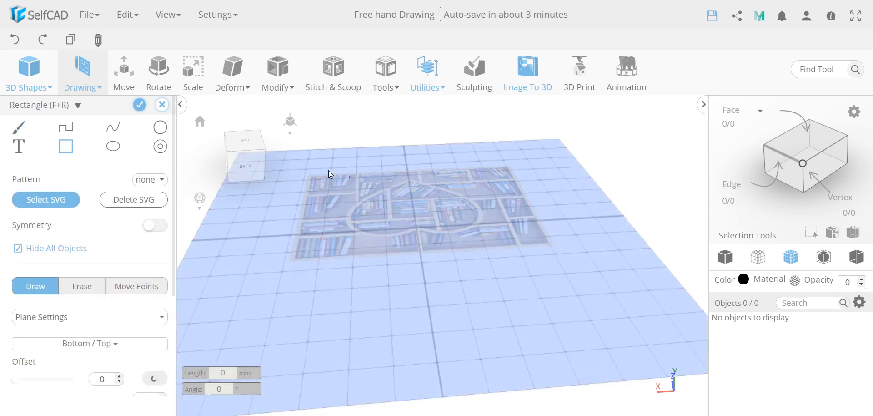
{"action": "left_click", "coordinate": [310, 176]}
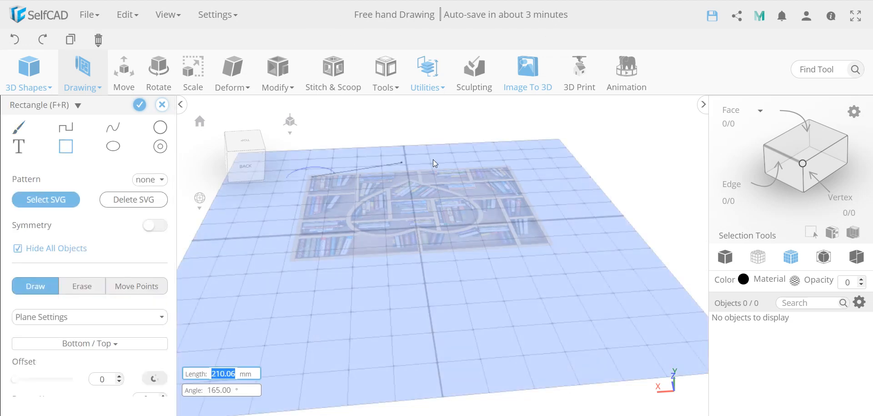
{"action": "left_click", "coordinate": [508, 168]}
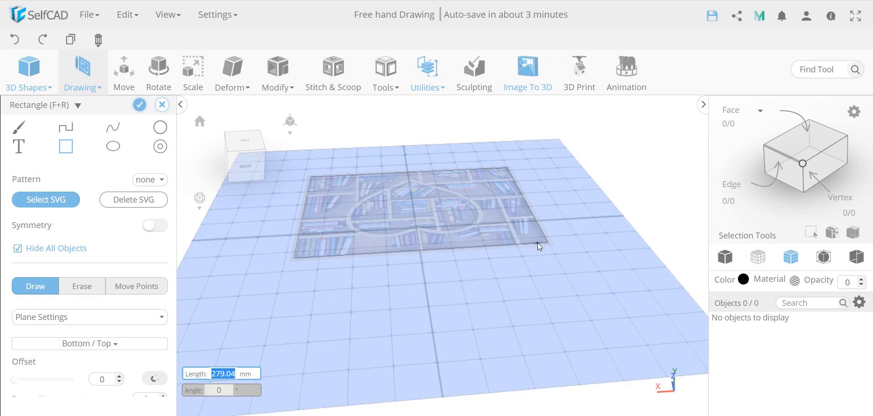
{"action": "left_click", "coordinate": [537, 242]}
Split the new rectangle with a line from the middle of its front edge to the middle of its back edge.
{"action": "right_click_drag", "start_coordinate": [649, 171], "coordinate": [638, 201]}
{"action": "left_click", "coordinate": [66, 128]}
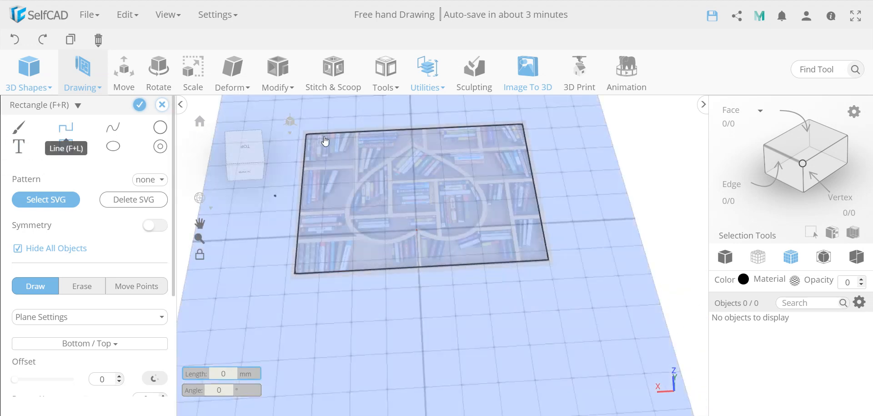
{"action": "left_click", "coordinate": [412, 130]}
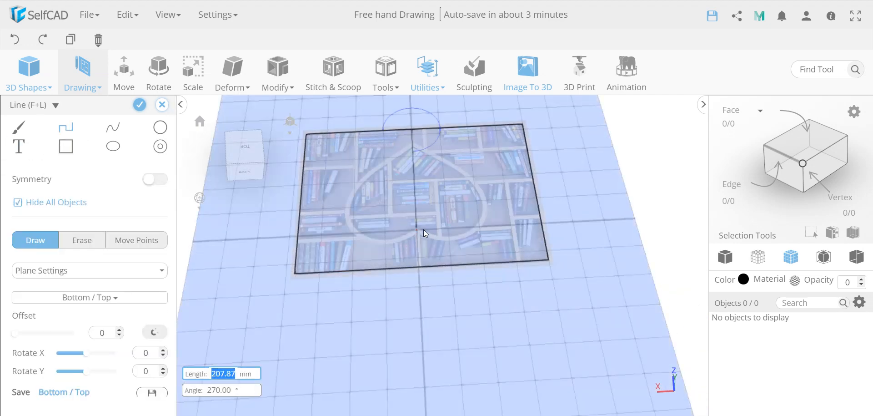
{"action": "left_click", "coordinate": [423, 266]}
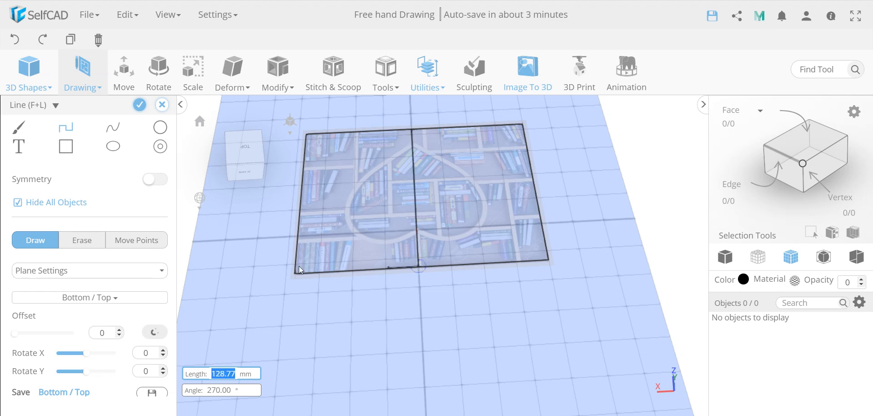
{"action": "key", "text": "Escape"}
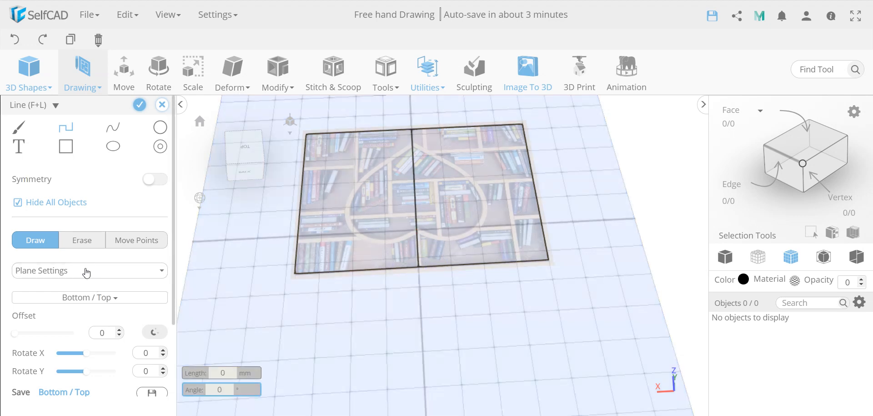
Set the drawing's height to 0 and finish it as a flat profile.
{"action": "left_click", "coordinate": [88, 272]}
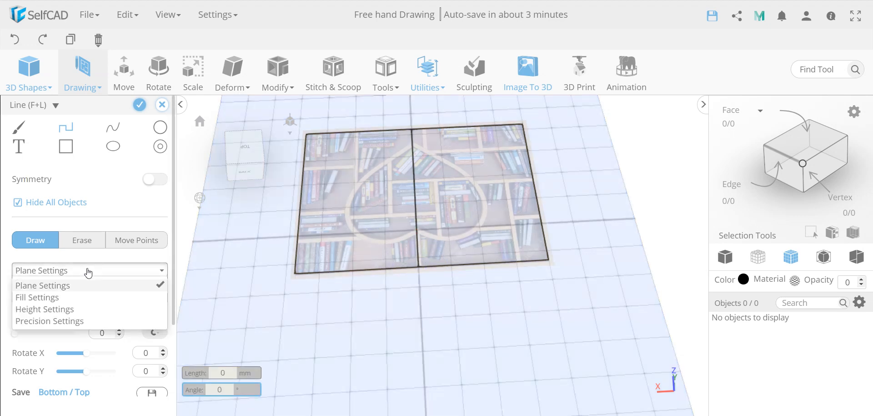
{"action": "left_click", "coordinate": [75, 306]}
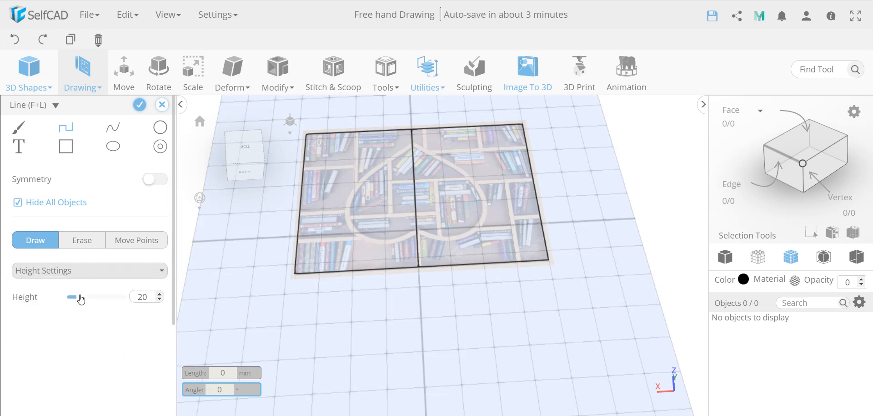
{"action": "left_click_drag", "start_coordinate": [78, 298], "coordinate": [61, 298]}
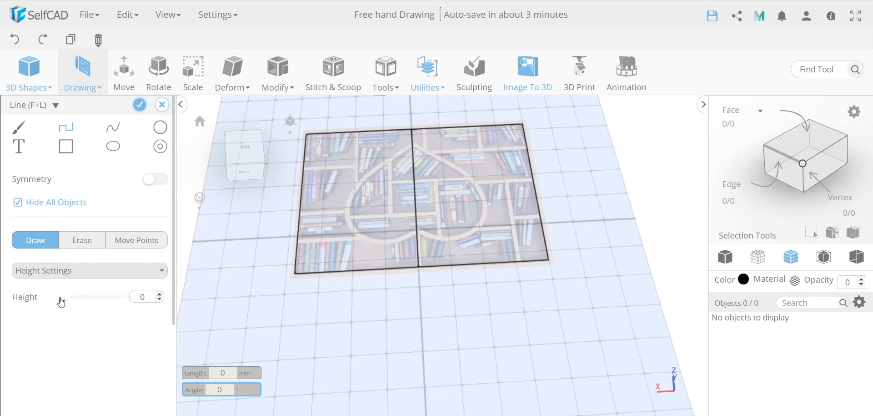
{"action": "left_click", "coordinate": [139, 105]}
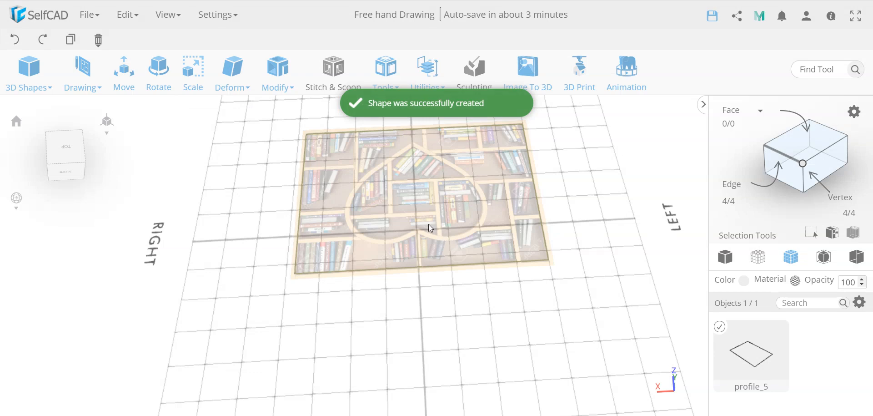
Switch to edge selection for the rectangle profile and hide the bookshelf reference image.
{"action": "scroll", "coordinate": [429, 225], "scroll_direction": "up", "scroll_amount": 5}
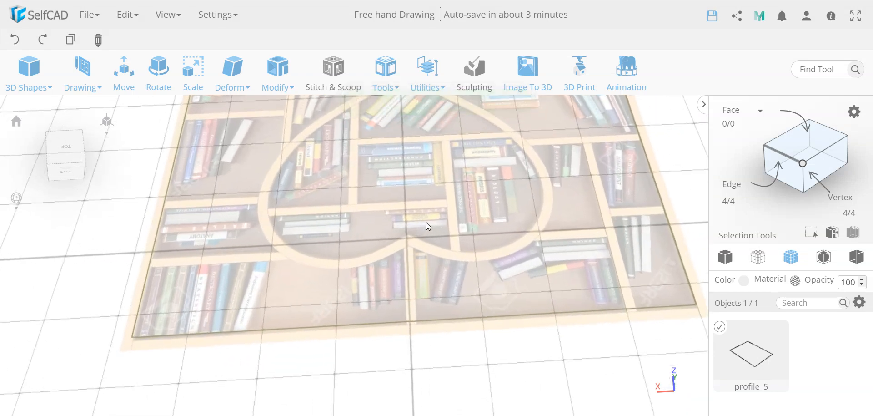
{"action": "scroll", "coordinate": [426, 222], "scroll_direction": "down", "scroll_amount": 2}
{"action": "left_click", "coordinate": [786, 157]}
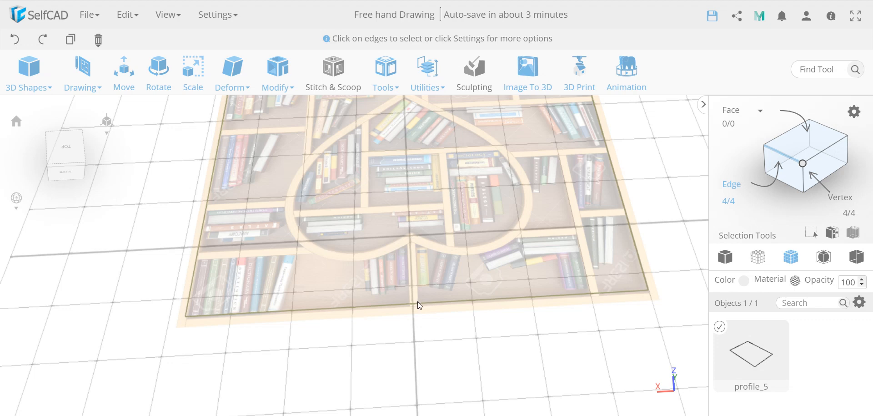
{"action": "scroll", "coordinate": [422, 204], "scroll_direction": "down", "scroll_amount": 3}
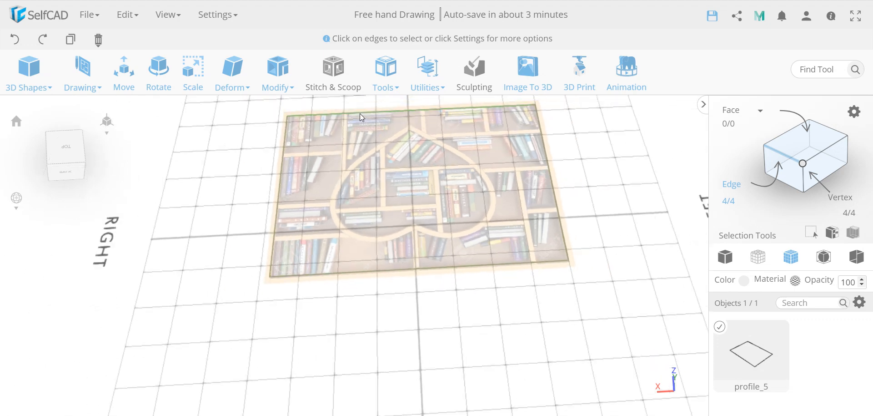
{"action": "left_click", "coordinate": [168, 14]}
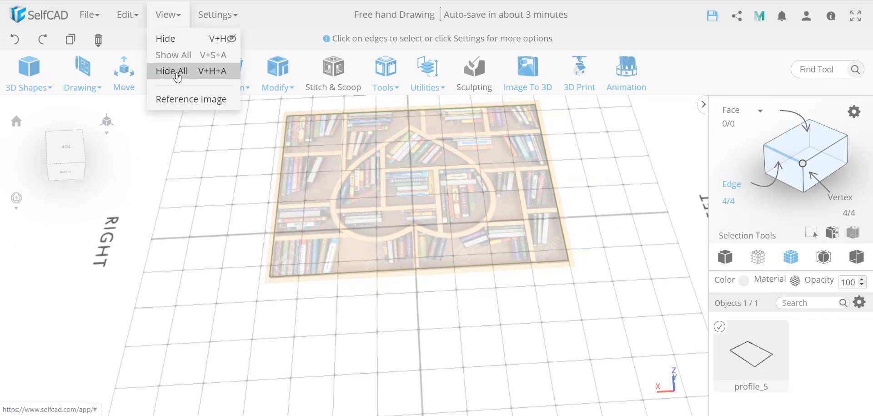
{"action": "left_click", "coordinate": [179, 99]}
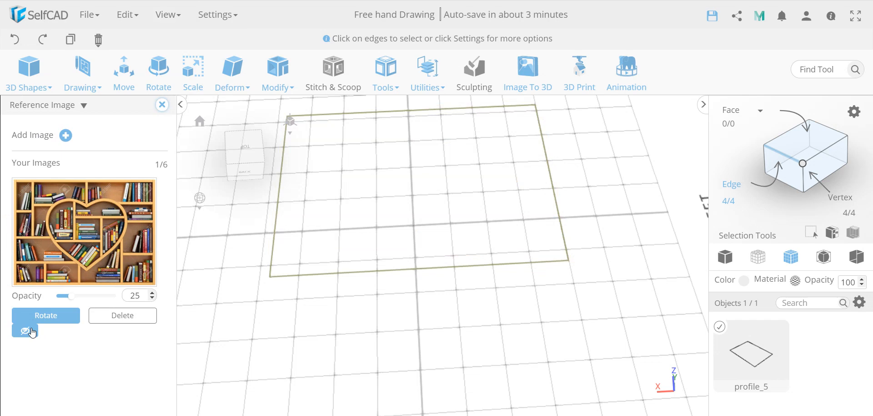
{"action": "left_click_drag", "start_coordinate": [400, 322], "coordinate": [433, 304]}
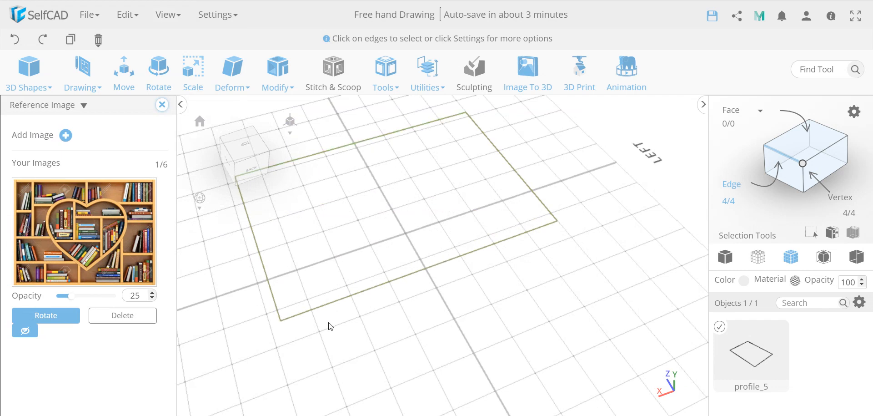
{"action": "scroll", "coordinate": [383, 239], "scroll_direction": "down", "scroll_amount": 4}
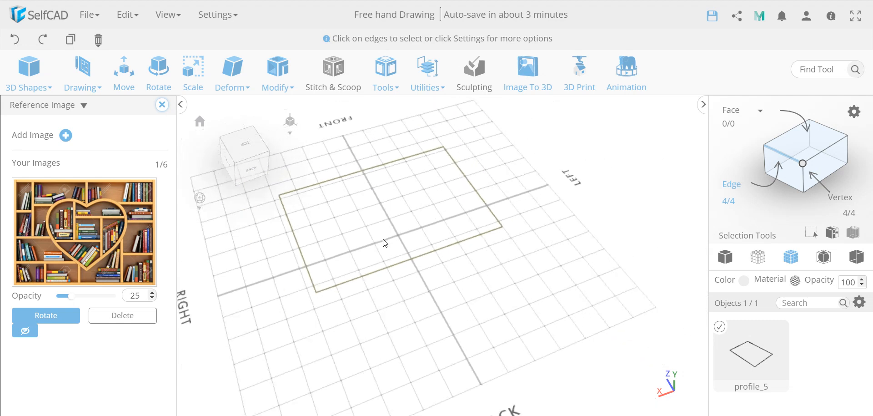
{"action": "right_click_drag", "start_coordinate": [413, 307], "coordinate": [377, 302]}
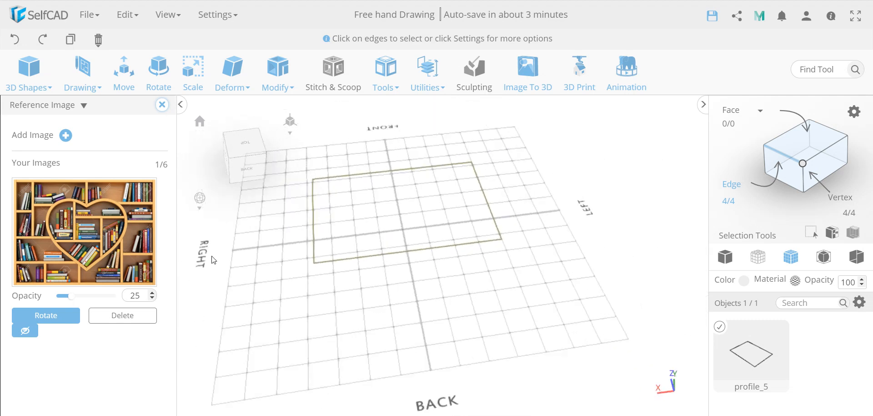
{"action": "left_click", "coordinate": [162, 105]}
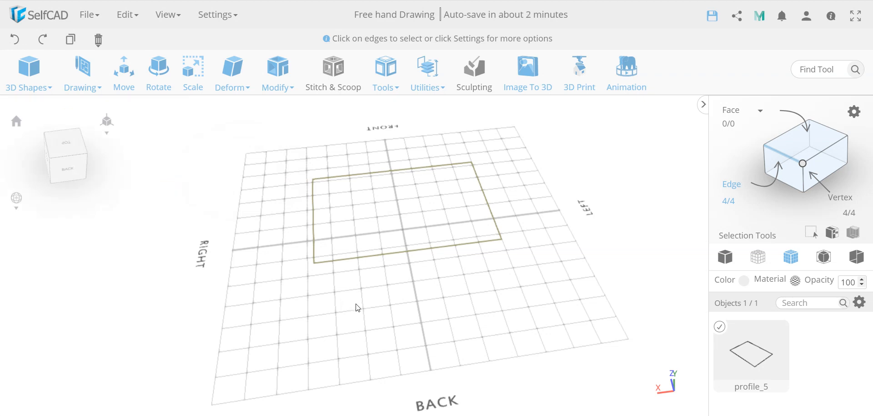
Delete all objects from the scene, including the rectangle profile.
{"action": "right_click_drag", "start_coordinate": [367, 309], "coordinate": [357, 303]}
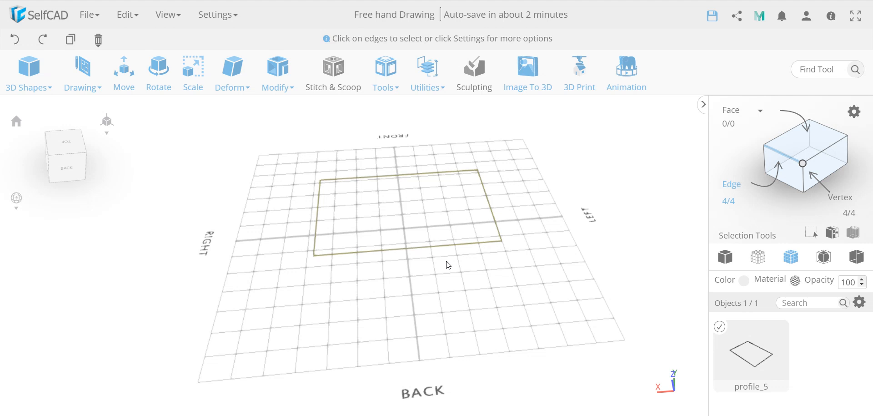
{"action": "left_click", "coordinate": [83, 85]}
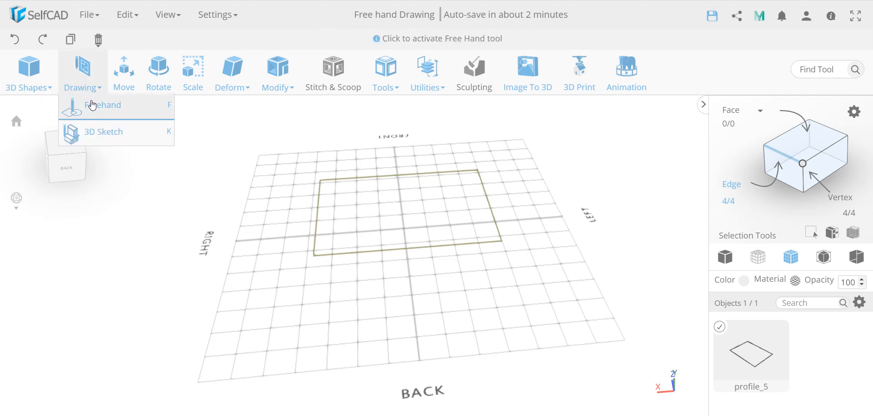
{"action": "left_click", "coordinate": [92, 106]}
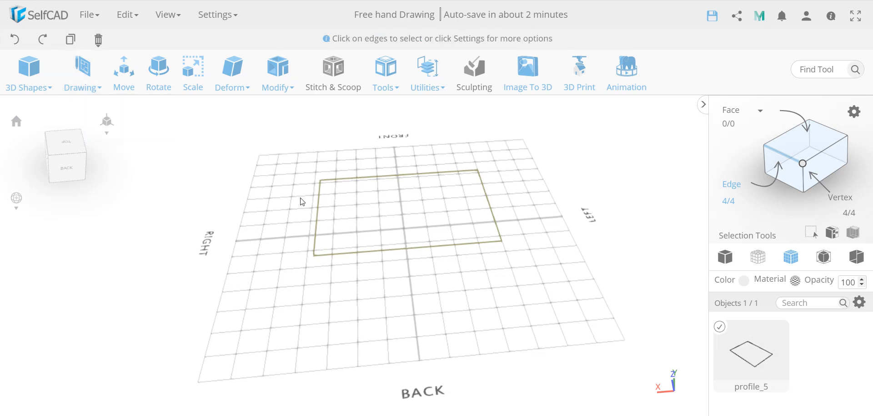
{"action": "left_click", "coordinate": [99, 44]}
{"action": "left_click", "coordinate": [125, 74]}
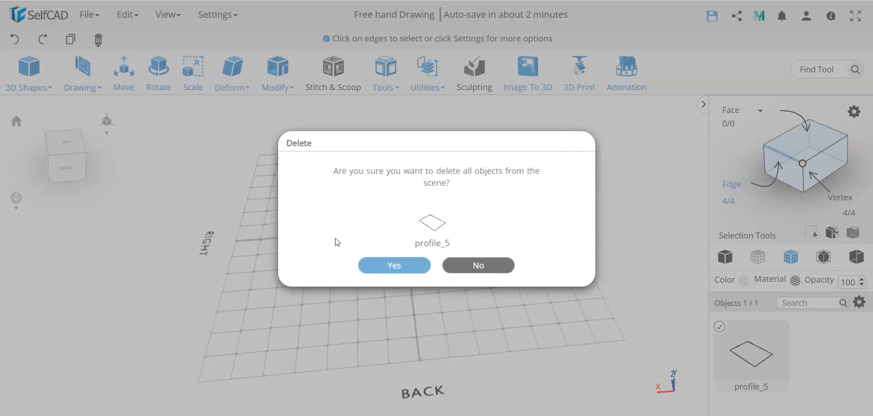
{"action": "left_click", "coordinate": [396, 271]}
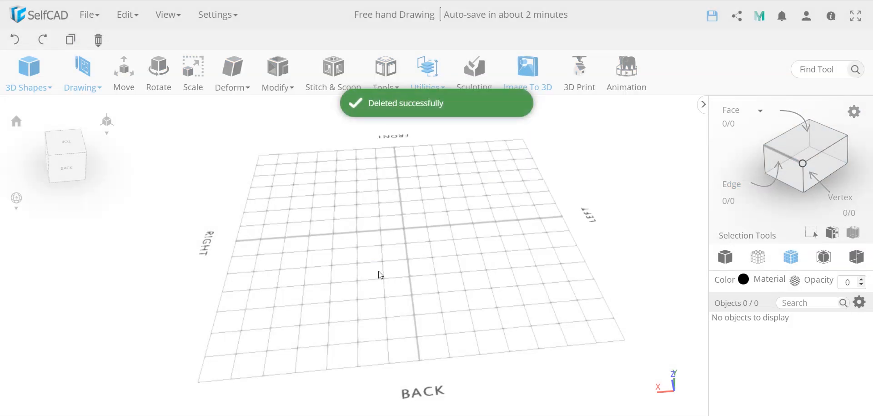
Create a sphere with radius 50, 32 horizontal segments and 16 vertical segments at the origin.
{"action": "left_click", "coordinate": [28, 76]}
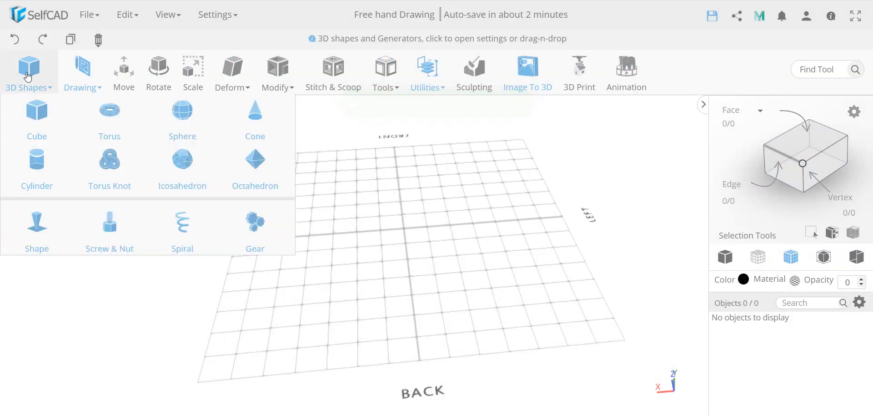
{"action": "mouse_move", "coordinate": [31, 76]}
{"action": "left_click", "coordinate": [182, 110]}
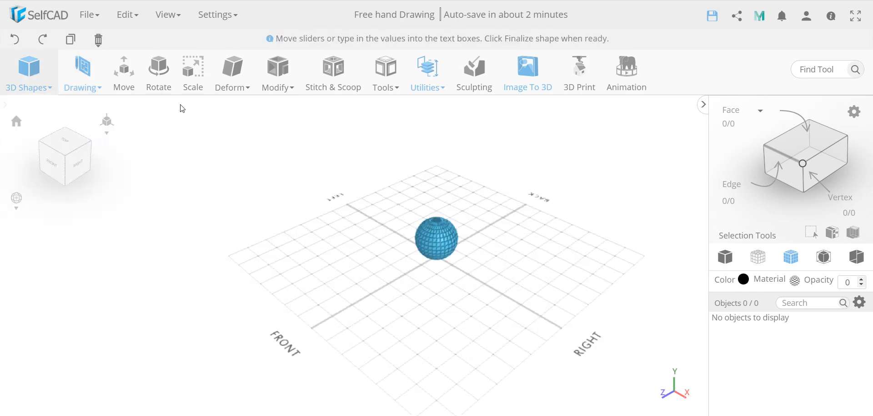
{"action": "left_click_drag", "start_coordinate": [357, 273], "coordinate": [415, 279]}
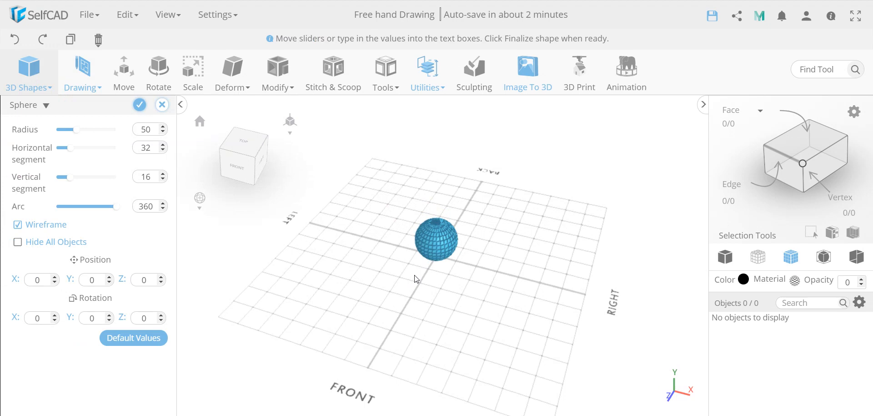
{"action": "left_click", "coordinate": [134, 107]}
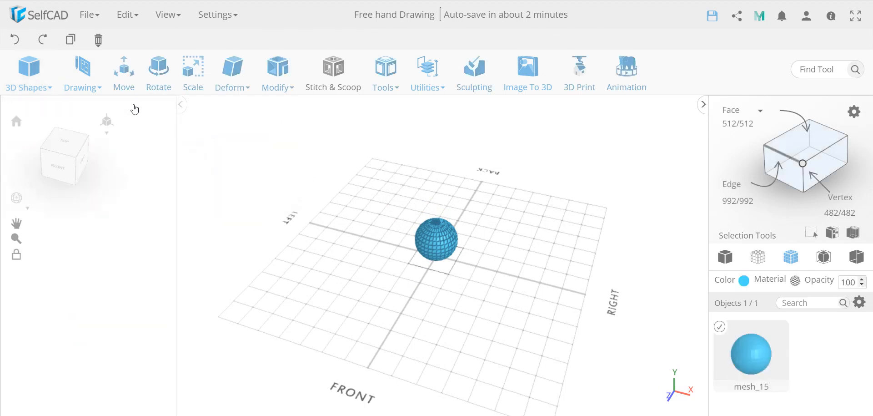
{"action": "left_click", "coordinate": [238, 80]}
{"action": "left_click", "coordinate": [261, 233]}
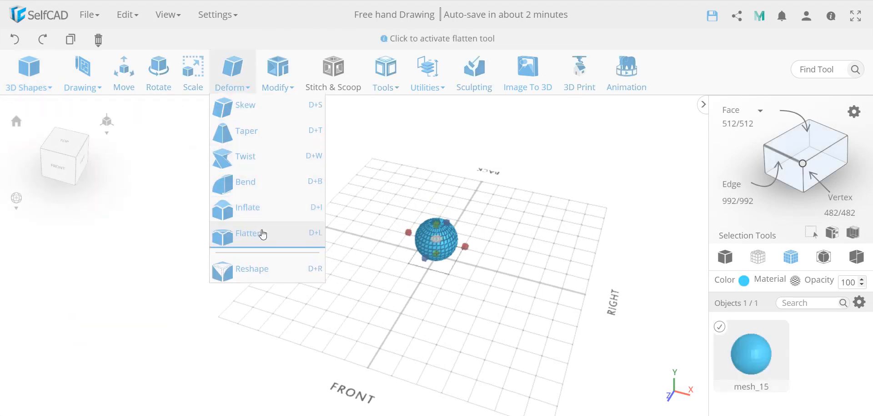
{"action": "left_click_drag", "start_coordinate": [353, 298], "coordinate": [402, 281]}
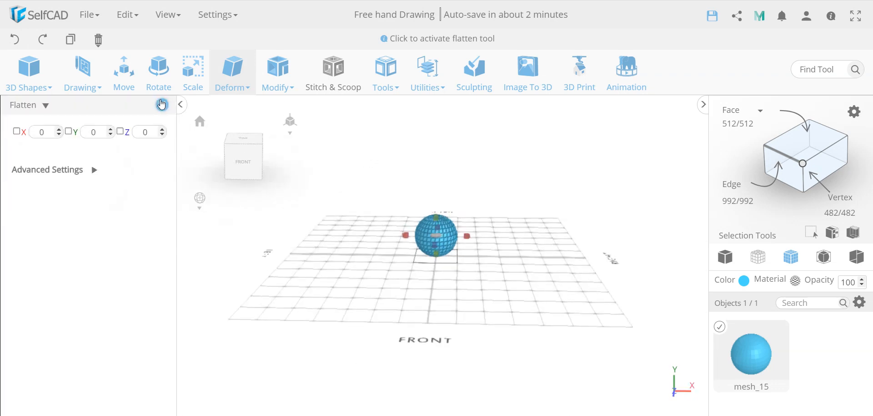
{"action": "left_click", "coordinate": [161, 104]}
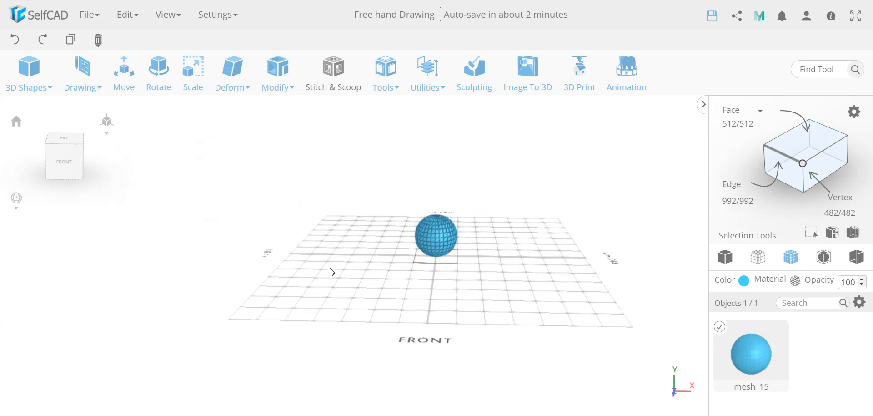
Place the sphere's circular outline at the centre of a freehand drawing plane, and discard the drawing.
{"action": "left_click_drag", "start_coordinate": [329, 269], "coordinate": [317, 289]}
{"action": "left_click", "coordinate": [103, 92]}
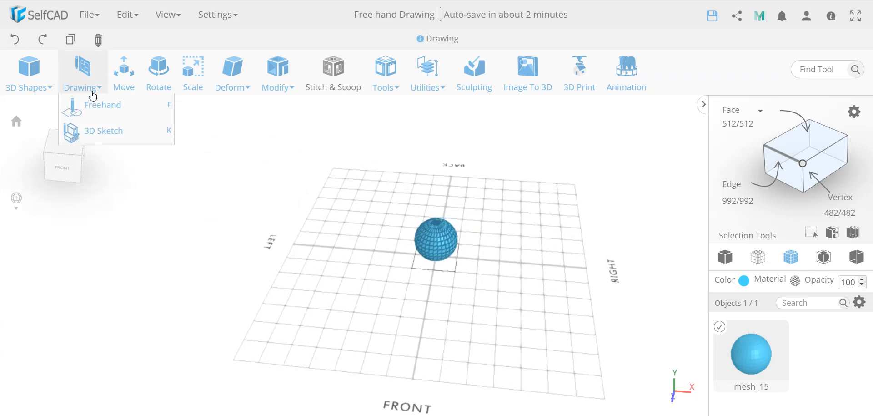
{"action": "left_click", "coordinate": [92, 104]}
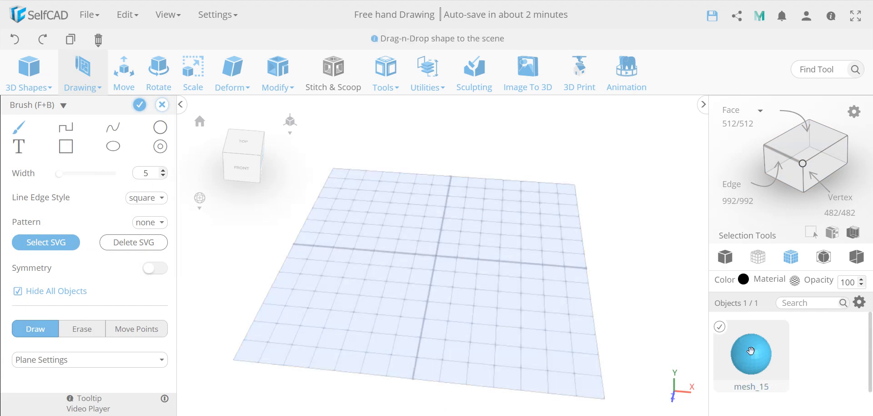
{"action": "mouse_move", "coordinate": [751, 350]}
{"action": "left_mouse_down"}
{"action": "mouse_move", "coordinate": [610, 296]}
{"action": "mouse_move", "coordinate": [462, 259]}
{"action": "left_mouse_up"}
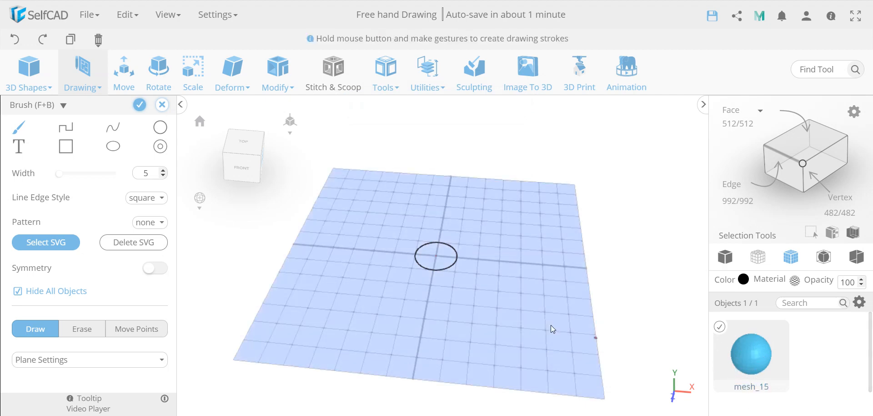
{"action": "left_click", "coordinate": [163, 106]}
Flatten the sphere vertically into a flat disc on the grid.
{"action": "left_click", "coordinate": [427, 247]}
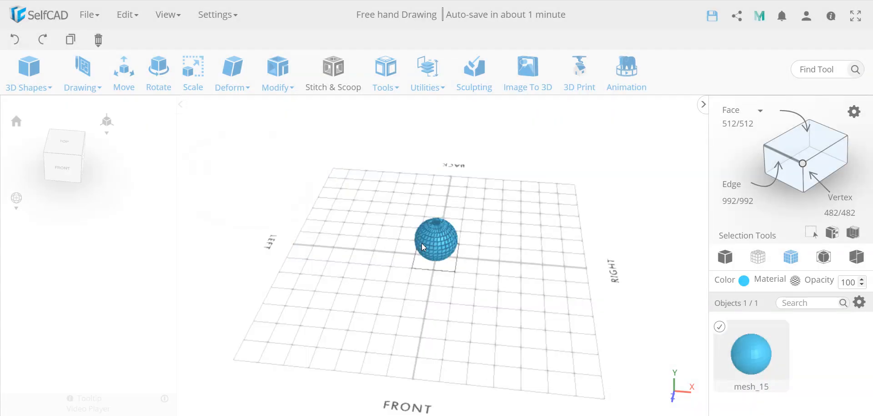
{"action": "mouse_move", "coordinate": [232, 59]}
{"action": "left_click", "coordinate": [255, 235]}
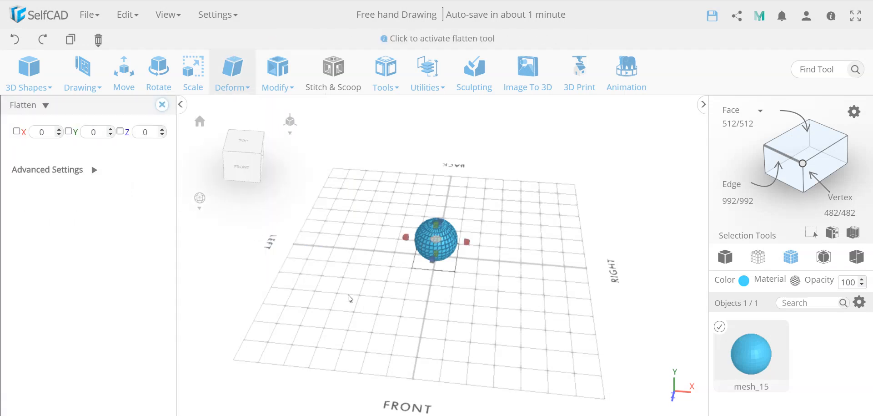
{"action": "left_click_drag", "start_coordinate": [372, 275], "coordinate": [380, 279]}
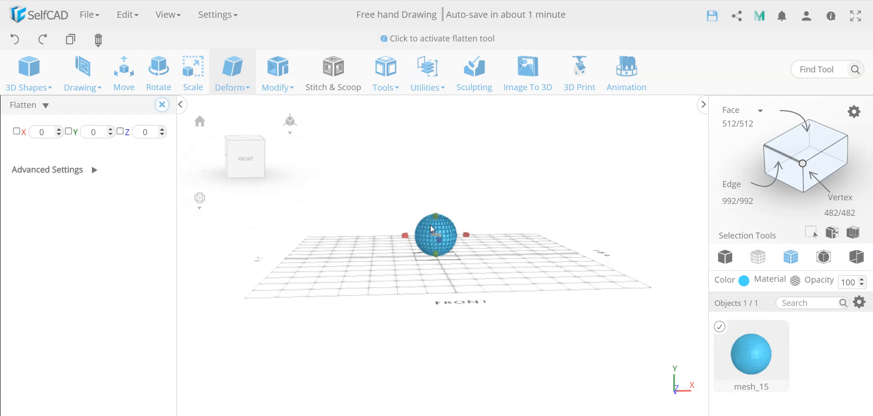
{"action": "left_click_drag", "start_coordinate": [439, 218], "coordinate": [448, 286]}
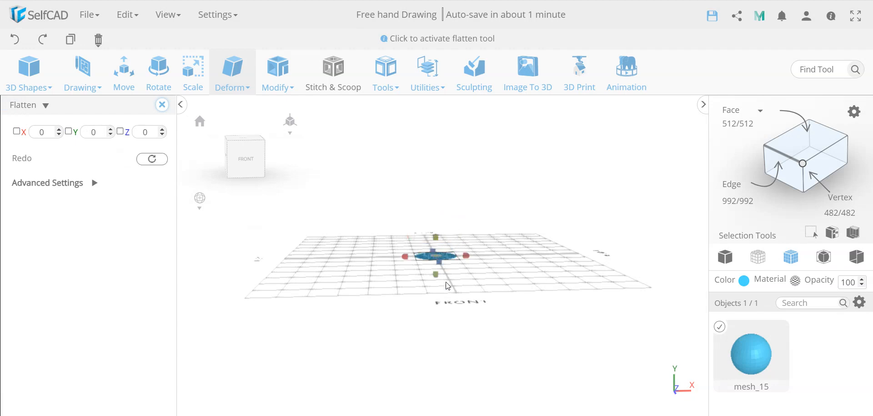
{"action": "left_click_drag", "start_coordinate": [505, 263], "coordinate": [470, 293]}
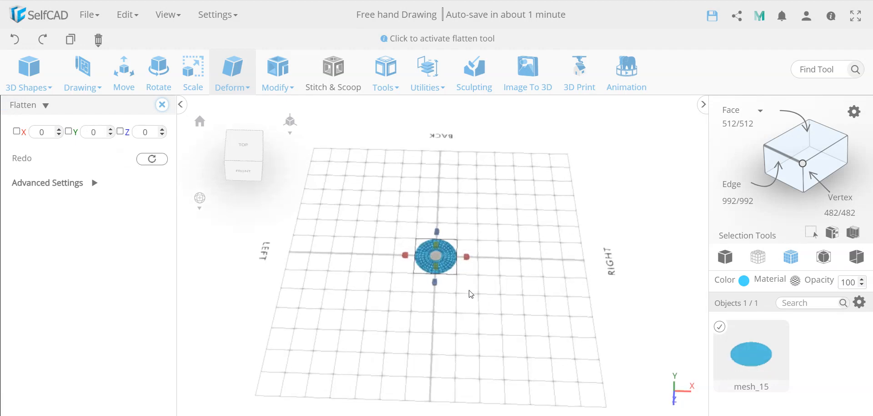
Remove the duplicate geometry from the flattened disc.
{"action": "scroll", "coordinate": [448, 269], "scroll_direction": "up", "scroll_amount": 3}
{"action": "scroll", "coordinate": [447, 269], "scroll_direction": "up", "scroll_amount": 5}
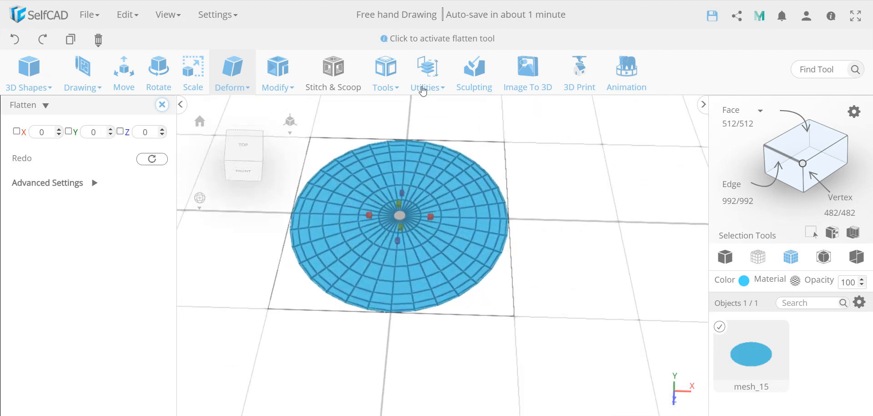
{"action": "left_click", "coordinate": [423, 86]}
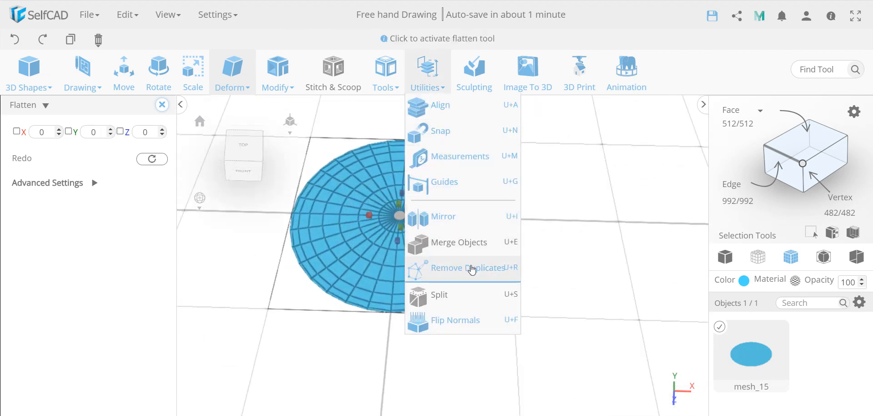
{"action": "left_click", "coordinate": [473, 268]}
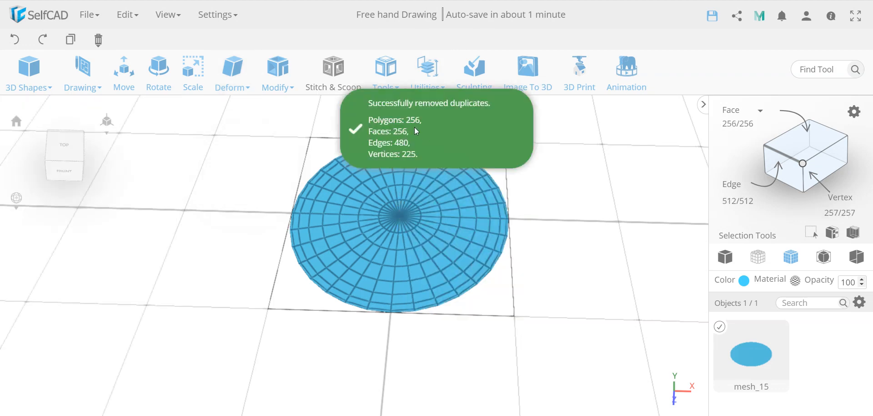
Place the flattened disc's outline near the centre of a freehand drawing plane, and discard the drawing.
{"action": "scroll", "coordinate": [519, 329], "scroll_direction": "down", "scroll_amount": 5}
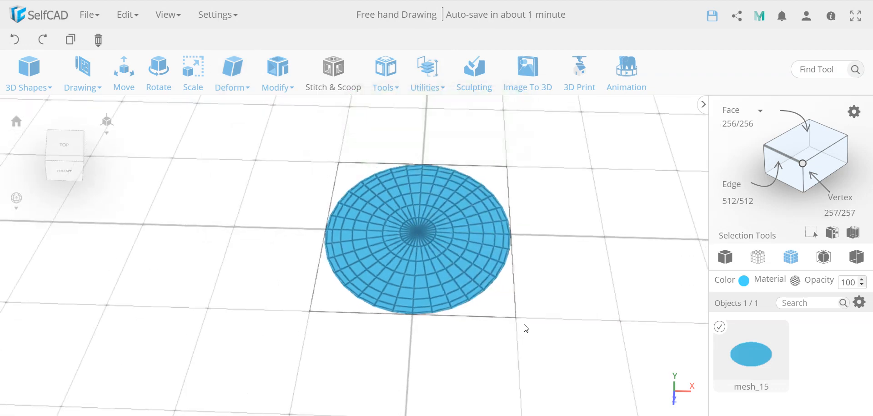
{"action": "left_click", "coordinate": [72, 76]}
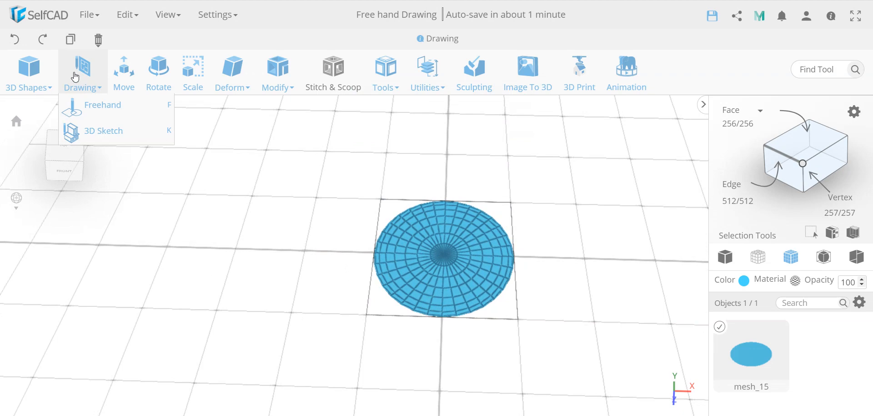
{"action": "left_click", "coordinate": [89, 105]}
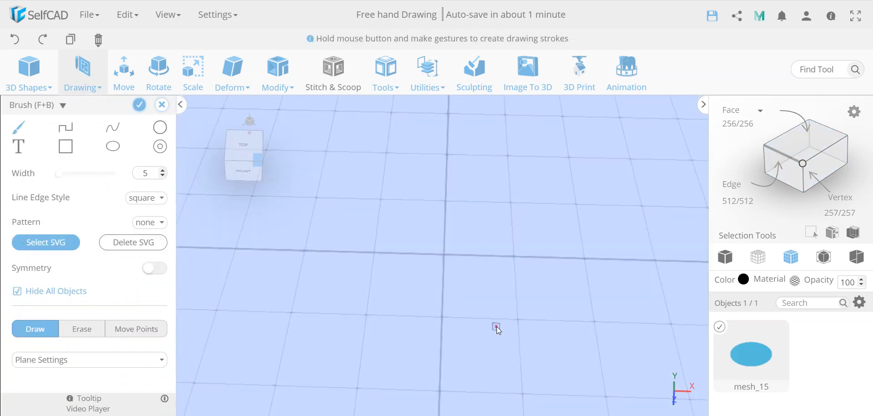
{"action": "left_click_drag", "start_coordinate": [754, 353], "coordinate": [429, 243]}
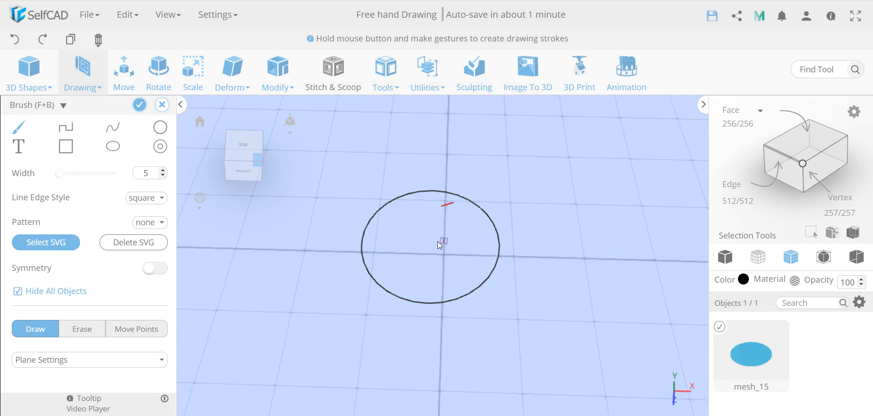
{"action": "left_click", "coordinate": [161, 105]}
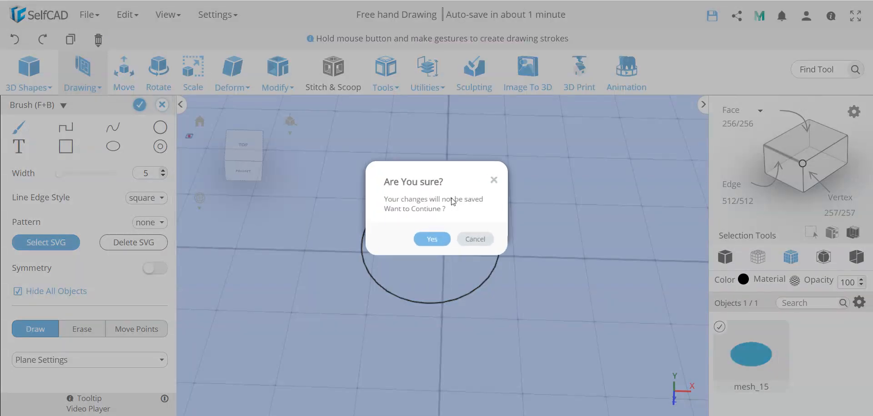
{"action": "left_click", "coordinate": [439, 246]}
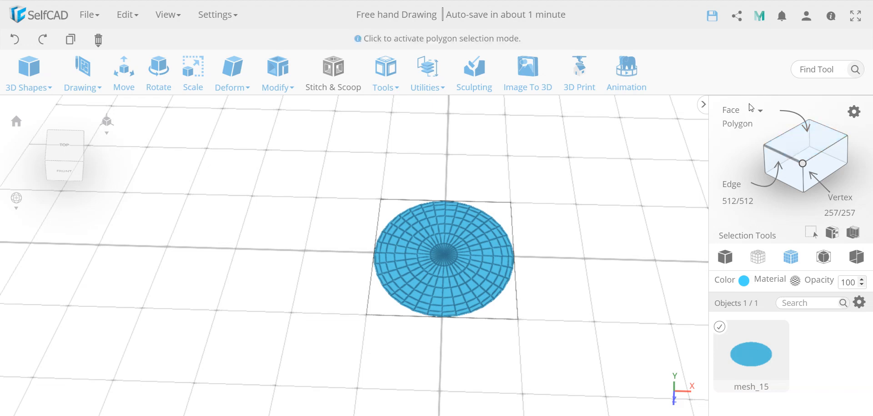
Select all edges of the flattened disc and copy them as a separate wireframe profile.
{"action": "left_click", "coordinate": [741, 121]}
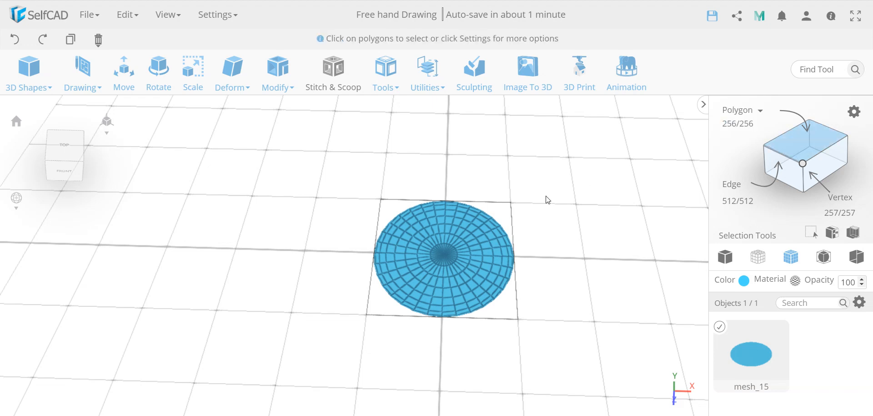
{"action": "left_click", "coordinate": [470, 247]}
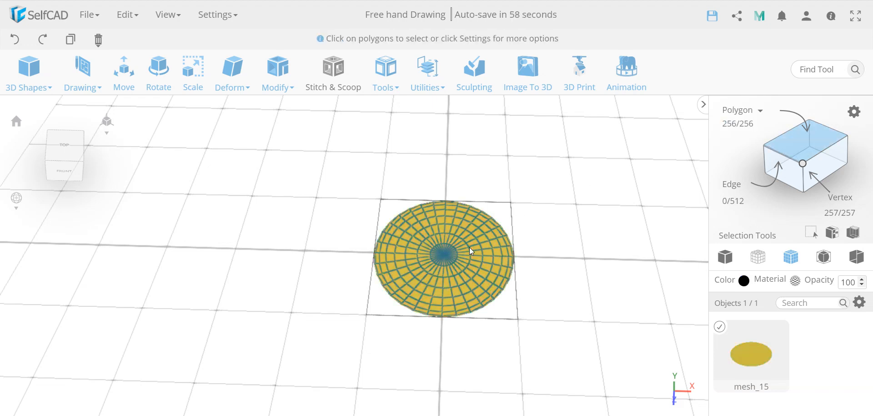
{"action": "left_click", "coordinate": [795, 152]}
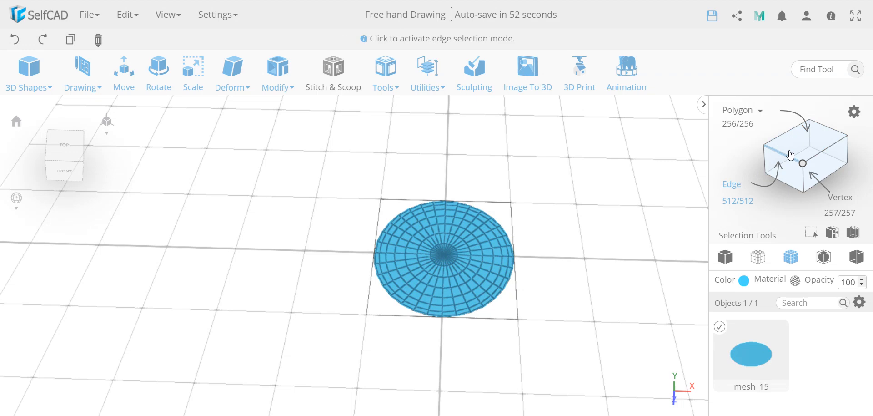
{"action": "left_click", "coordinate": [855, 113]}
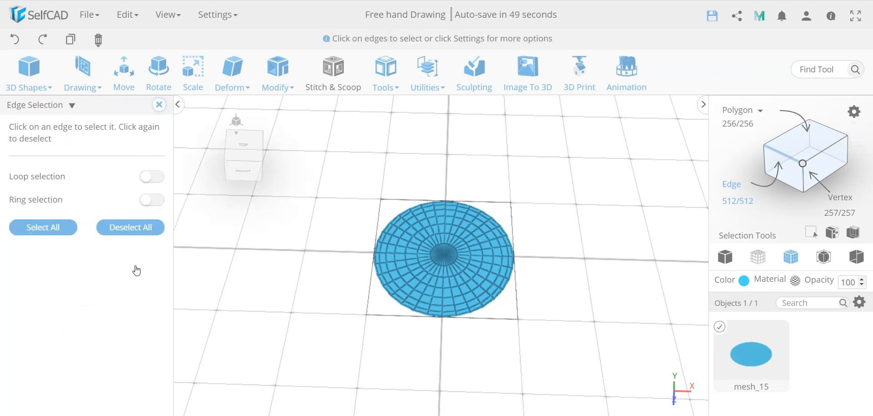
{"action": "left_click", "coordinate": [66, 233]}
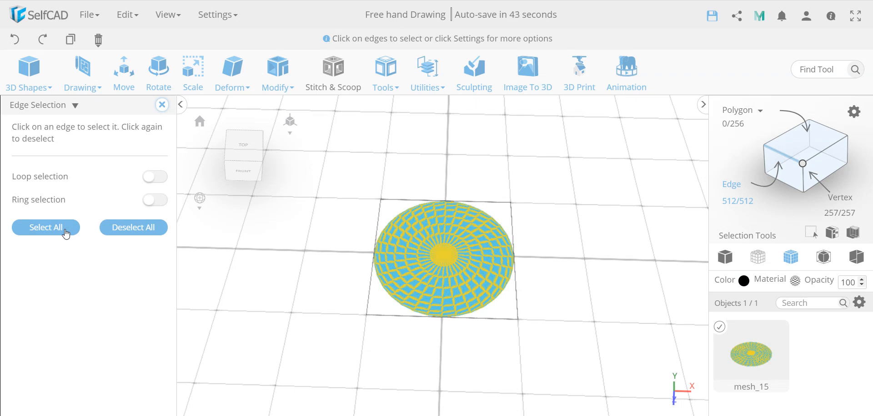
{"action": "key", "text": "ctrl+c"}
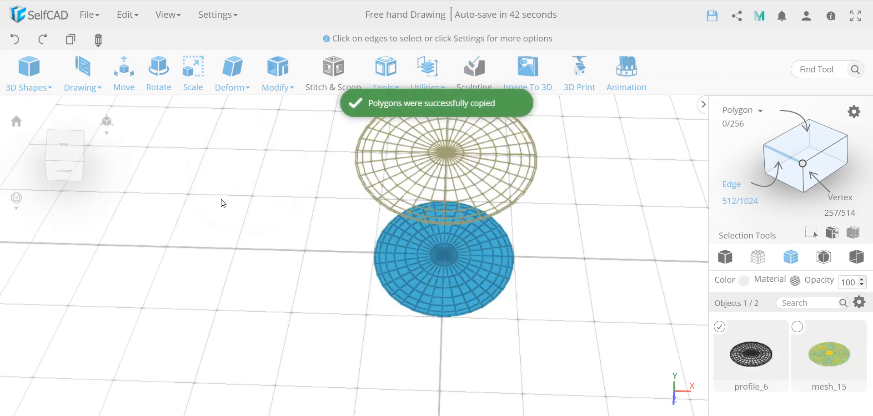
Invert the object selection to the original blue disc and delete it, keeping only the wireframe profile.
{"action": "scroll", "coordinate": [243, 232], "scroll_direction": "down", "scroll_amount": 5}
{"action": "left_click_drag", "start_coordinate": [231, 269], "coordinate": [274, 244]}
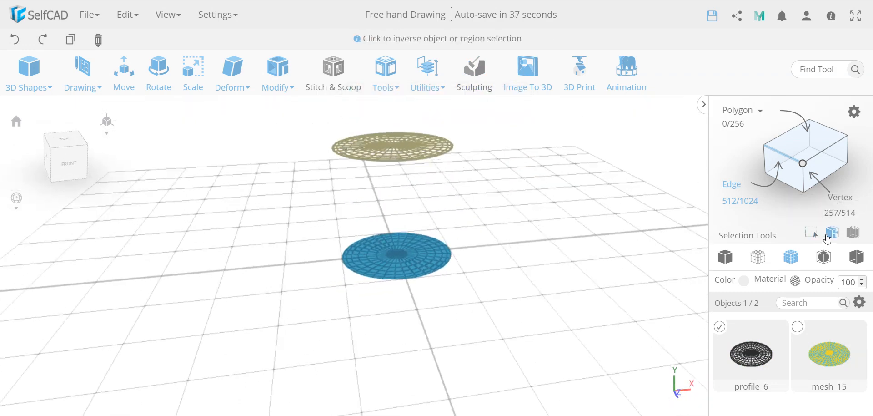
{"action": "left_click", "coordinate": [833, 233]}
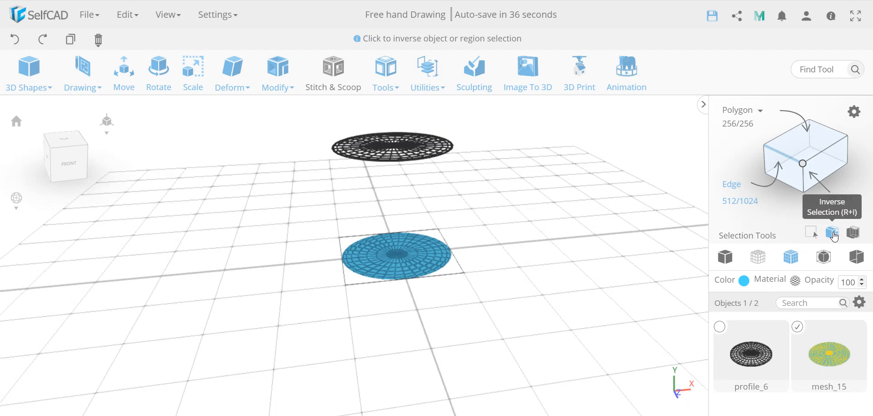
{"action": "key", "text": "Delete"}
{"action": "key", "text": "Return"}
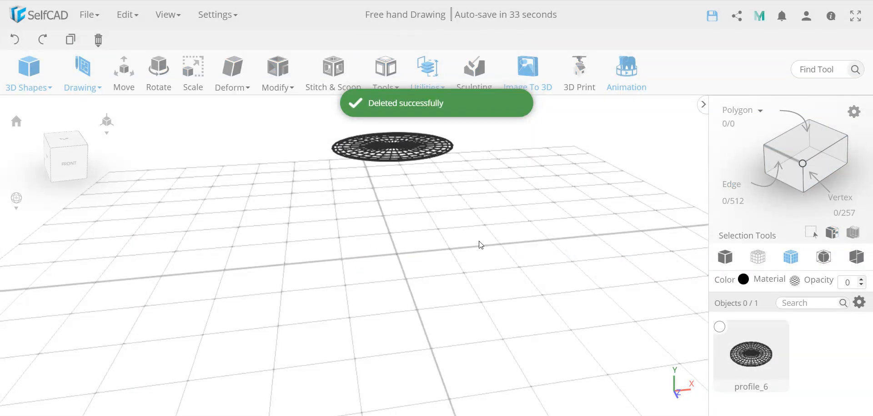
Start a freehand drawing and place the wireframe disc profile at the centre of its plane.
{"action": "left_click", "coordinate": [82, 75]}
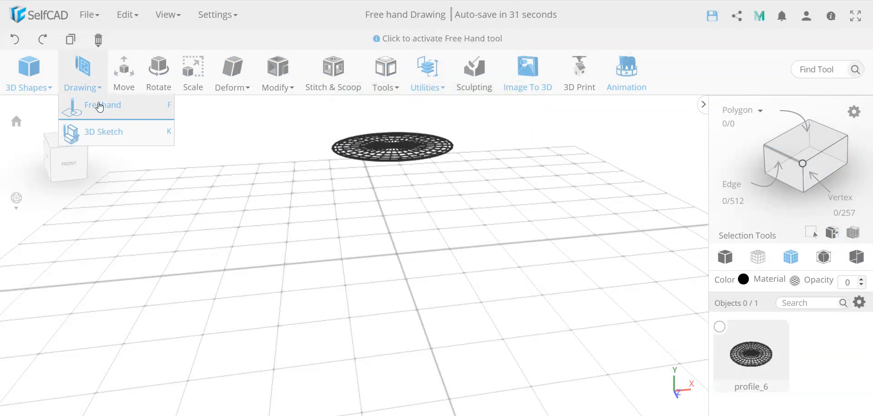
{"action": "left_click", "coordinate": [100, 106]}
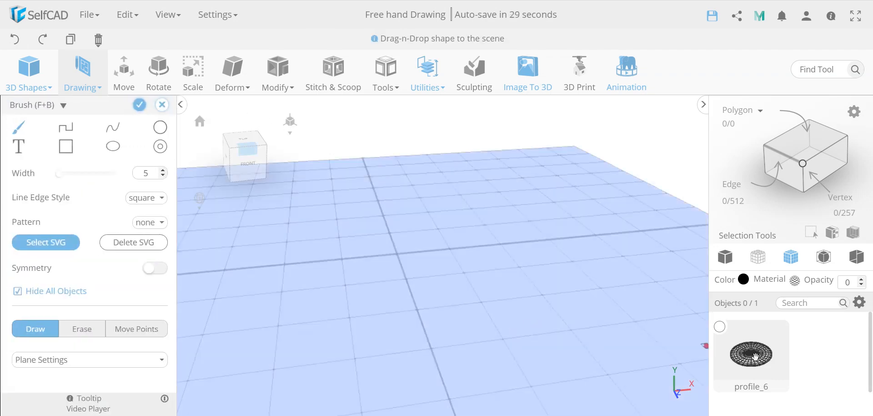
{"action": "mouse_move", "coordinate": [755, 356]}
{"action": "left_mouse_down"}
{"action": "mouse_move", "coordinate": [511, 308]}
{"action": "mouse_move", "coordinate": [414, 316]}
{"action": "mouse_move", "coordinate": [402, 258]}
{"action": "left_mouse_up"}
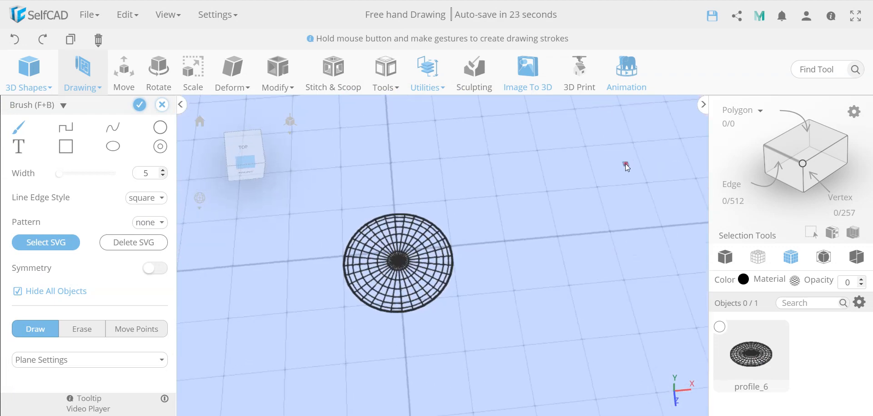
{"action": "scroll", "coordinate": [399, 270], "scroll_direction": "up", "scroll_amount": 6}
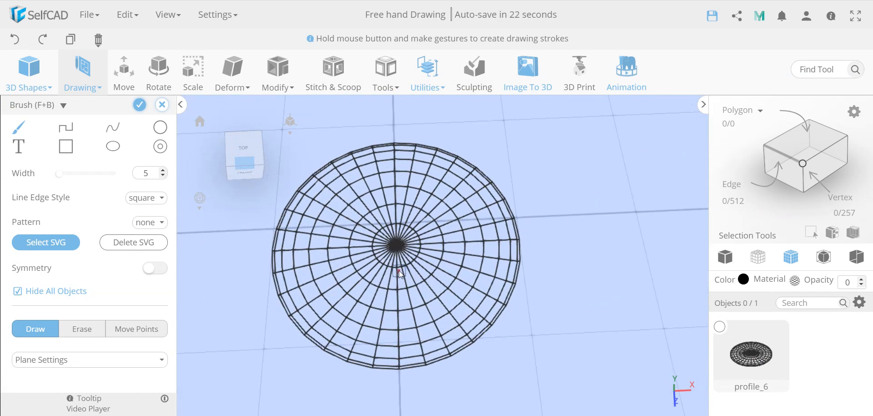
{"action": "scroll", "coordinate": [399, 271], "scroll_direction": "down", "scroll_amount": 3}
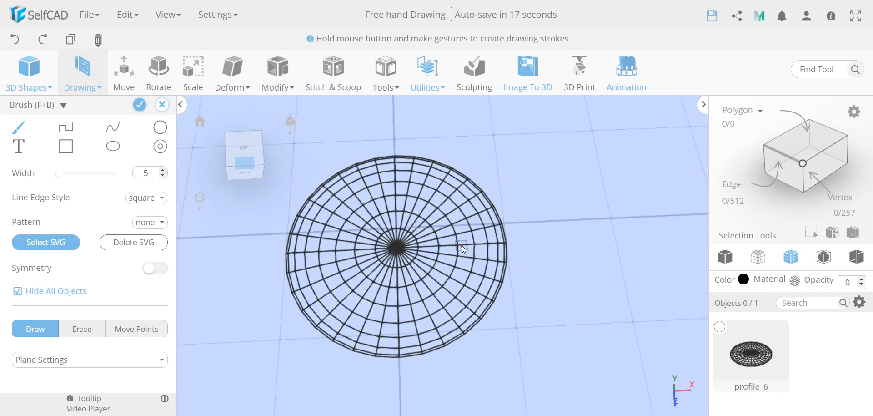
{"action": "scroll", "coordinate": [465, 272], "scroll_direction": "down", "scroll_amount": 3}
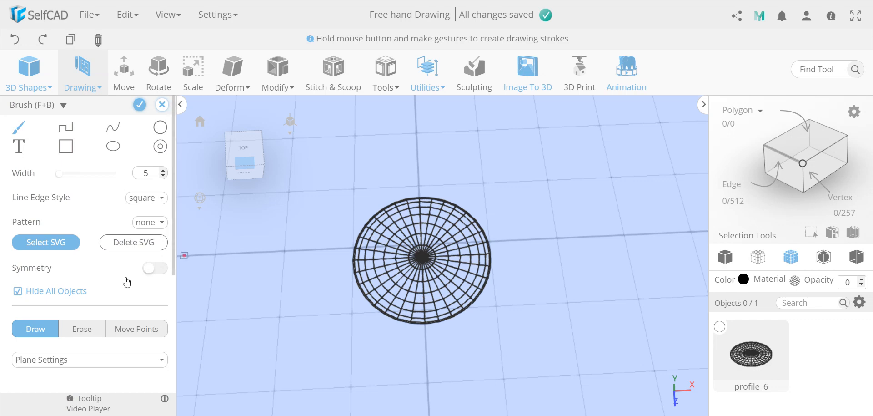
Draw a rectangle filled with the Pattern option at scale 1, overlapping the wireframe disc.
{"action": "scroll", "coordinate": [127, 282], "scroll_direction": "down", "scroll_amount": 1}
{"action": "scroll", "coordinate": [127, 282], "scroll_direction": "up", "scroll_amount": 1}
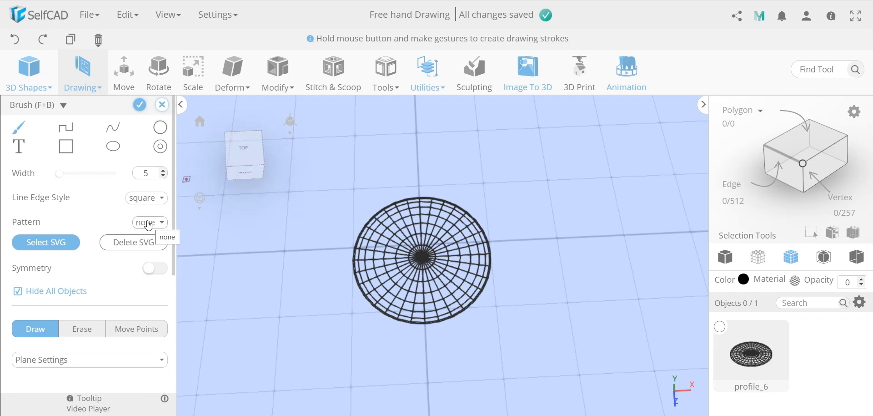
{"action": "left_click", "coordinate": [147, 223]}
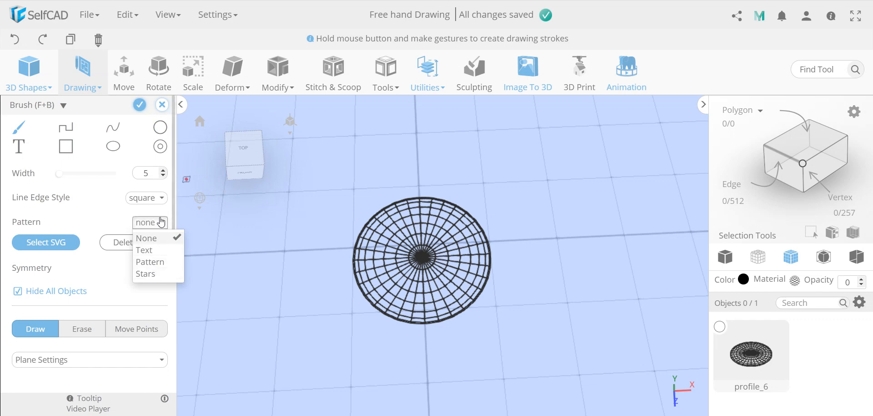
{"action": "left_click", "coordinate": [161, 222]}
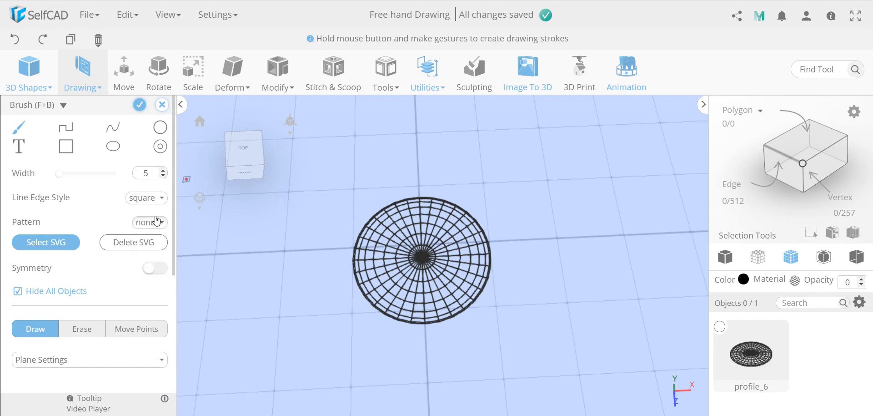
{"action": "left_click", "coordinate": [157, 222]}
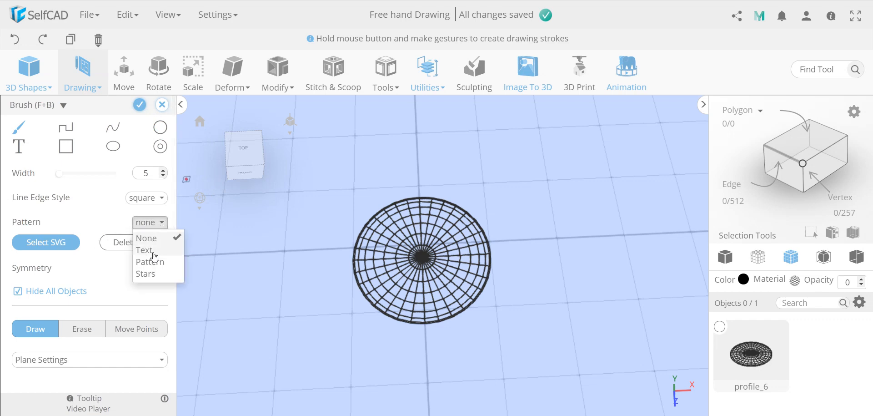
{"action": "left_click", "coordinate": [155, 262]}
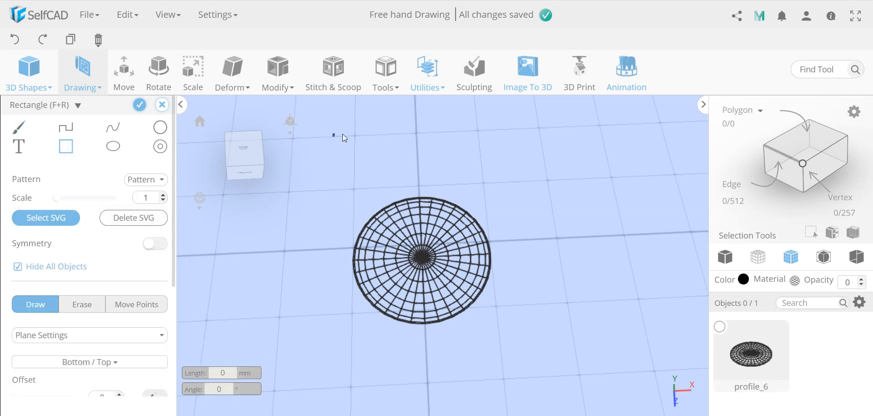
{"action": "left_click", "coordinate": [375, 132]}
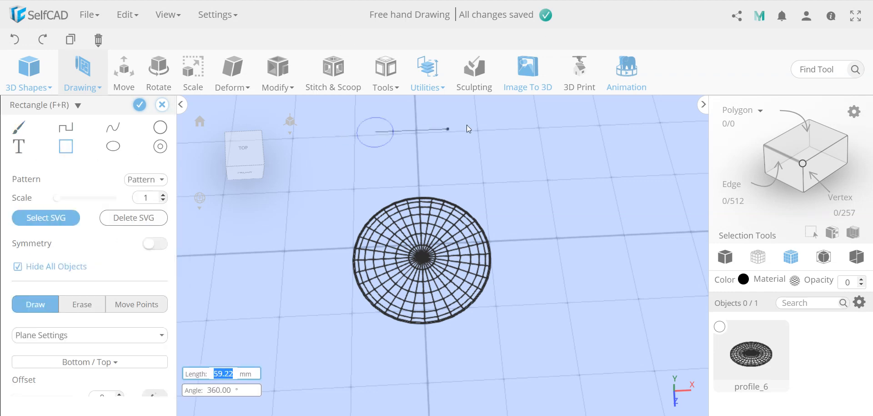
{"action": "left_click", "coordinate": [552, 125]}
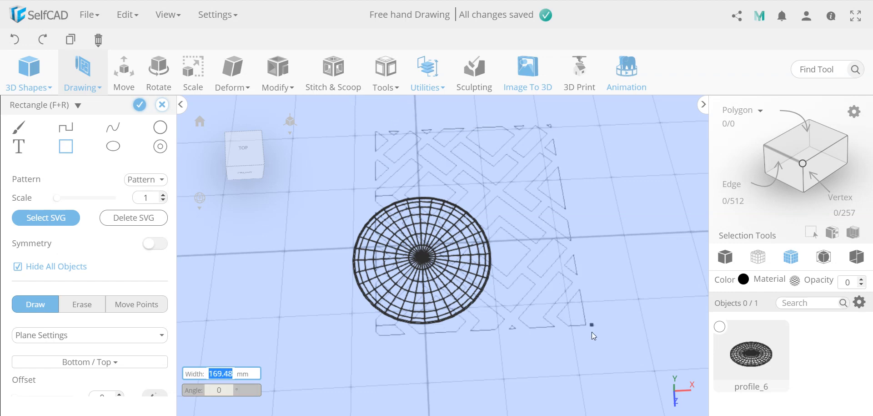
{"action": "left_click", "coordinate": [592, 348]}
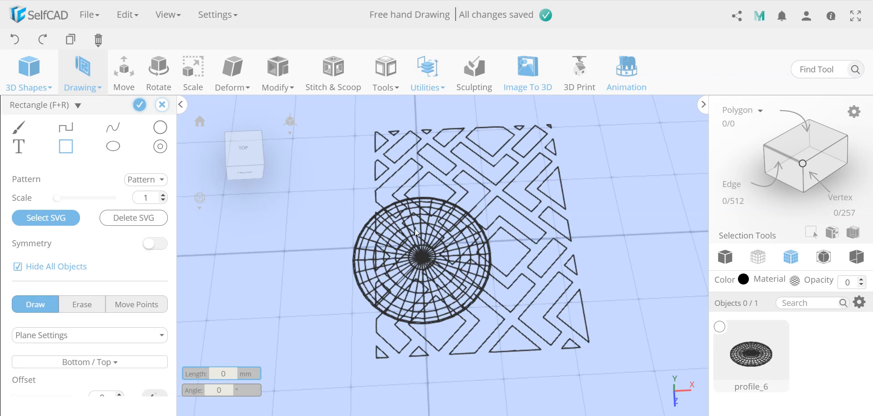
Finish the combined disc and pattern drawing as a 3D shape with a height of 20.
{"action": "scroll", "coordinate": [415, 229], "scroll_direction": "up", "scroll_amount": 5}
{"action": "scroll", "coordinate": [415, 229], "scroll_direction": "up", "scroll_amount": 2}
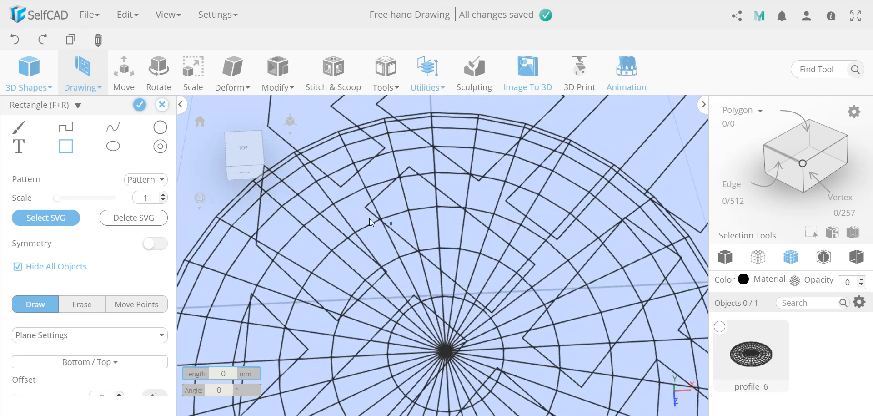
{"action": "scroll", "coordinate": [427, 212], "scroll_direction": "down", "scroll_amount": 7}
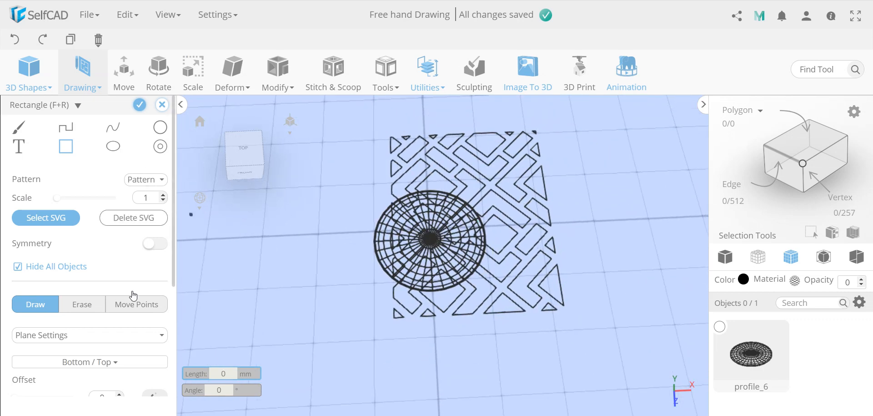
{"action": "left_click", "coordinate": [117, 336]}
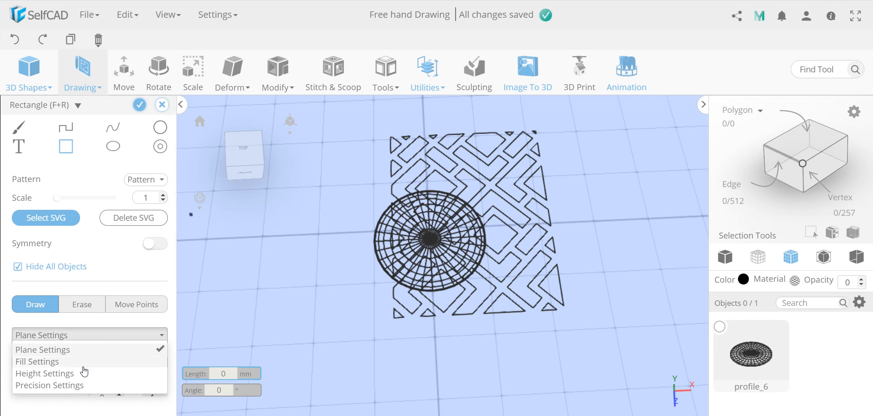
{"action": "left_click", "coordinate": [81, 371]}
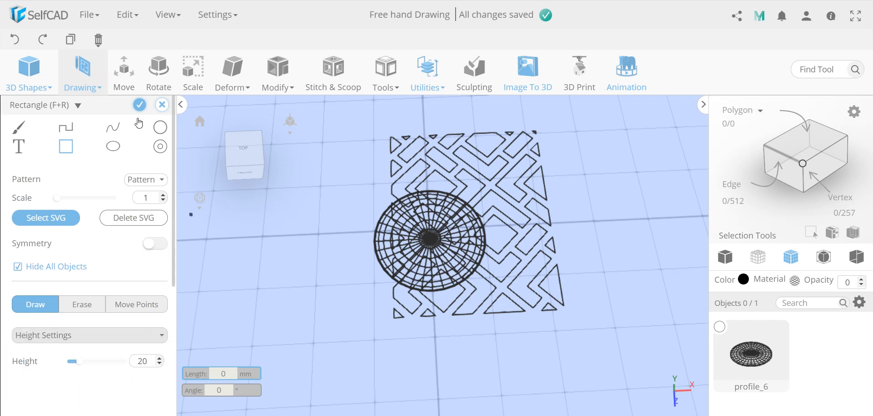
{"action": "left_click", "coordinate": [139, 107]}
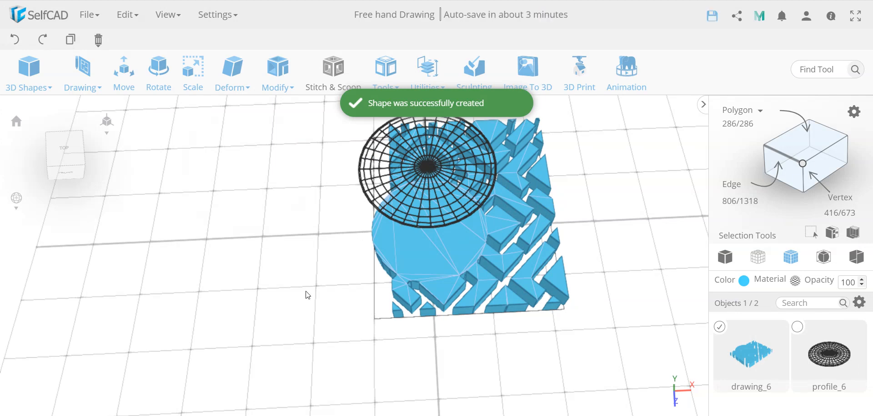
{"action": "right_click_drag", "start_coordinate": [308, 294], "coordinate": [397, 275]}
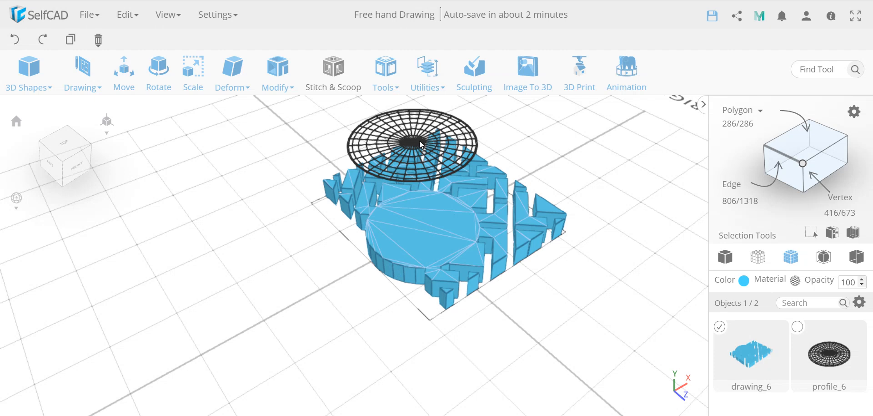
Undo the combined disc and pattern shape and draw a Pattern-filled rectangle about 149 mm wide at scale 1 in a new freehand drawing.
{"action": "right_click_drag", "start_coordinate": [575, 362], "coordinate": [478, 366]}
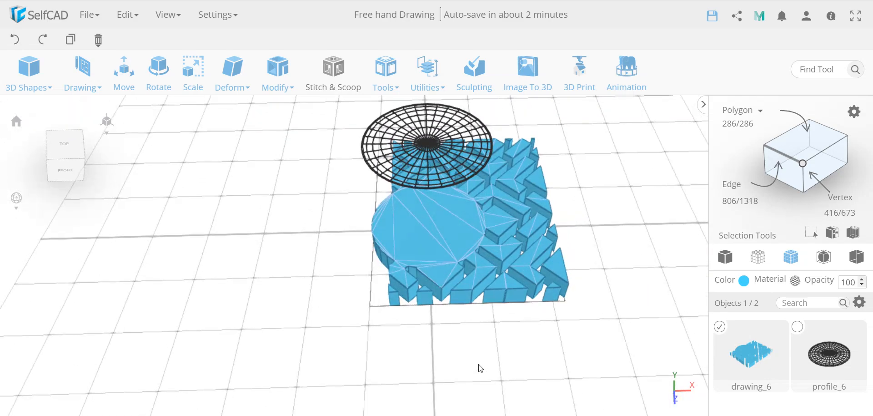
{"action": "left_click", "coordinate": [18, 39]}
{"action": "mouse_move", "coordinate": [83, 75]}
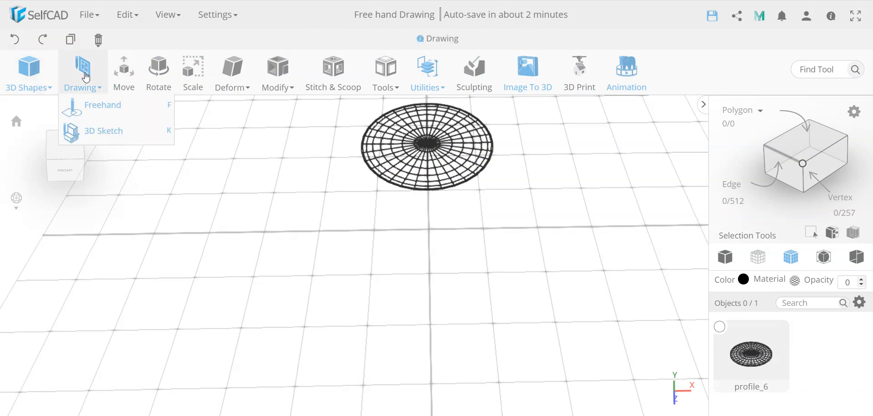
{"action": "left_click", "coordinate": [93, 109]}
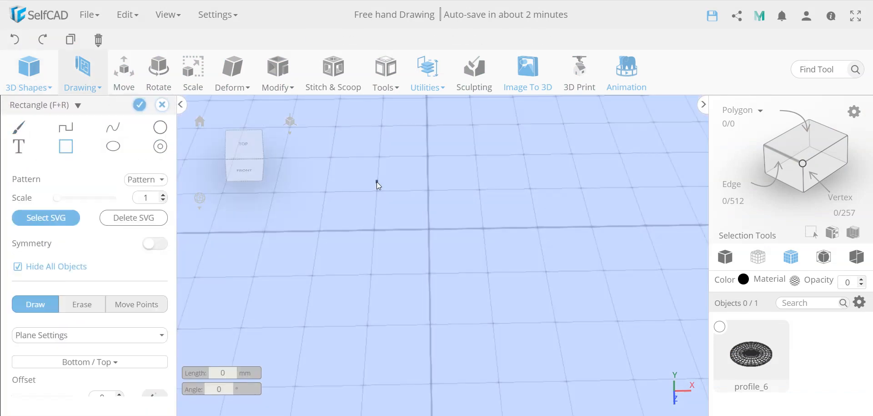
{"action": "left_click", "coordinate": [376, 181]}
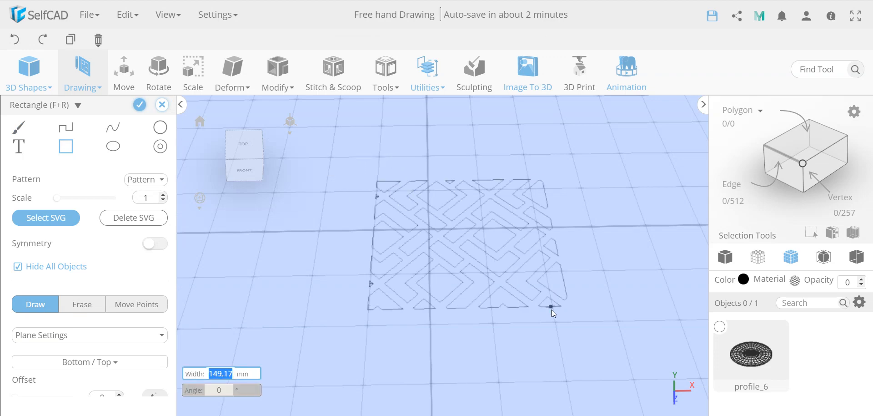
{"action": "left_click", "coordinate": [552, 323]}
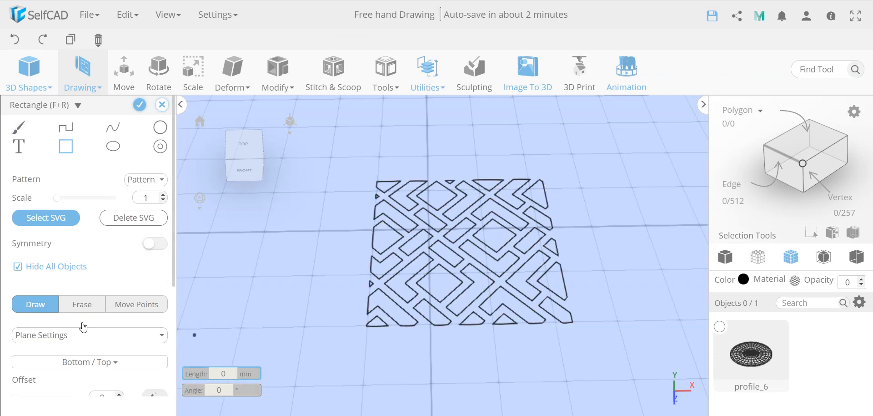
Erase the wireframe disc profile's area from the middle of the pattern drawing and finish the drawing as a 3D shape.
{"action": "left_click", "coordinate": [83, 308]}
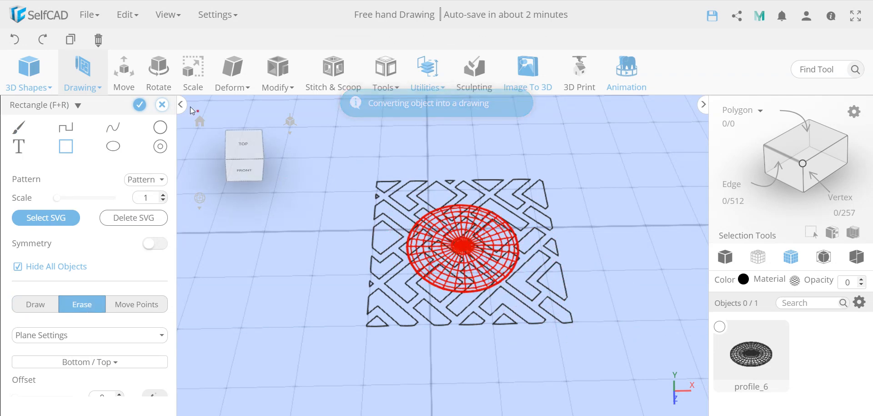
{"action": "left_click", "coordinate": [140, 105]}
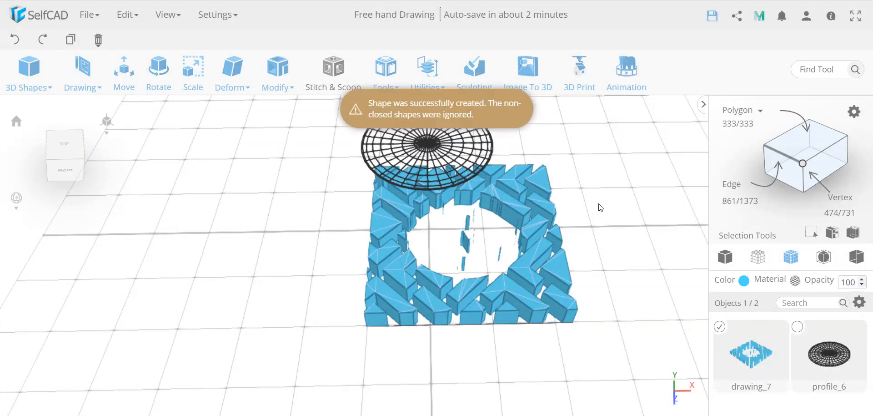
{"action": "left_click_drag", "start_coordinate": [600, 208], "coordinate": [552, 223]}
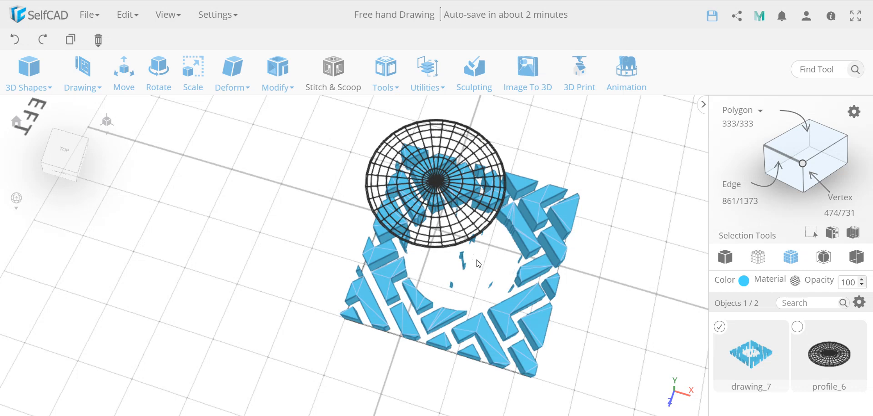
{"action": "scroll", "coordinate": [478, 256], "scroll_direction": "up", "scroll_amount": 5}
{"action": "scroll", "coordinate": [478, 256], "scroll_direction": "down", "scroll_amount": 5}
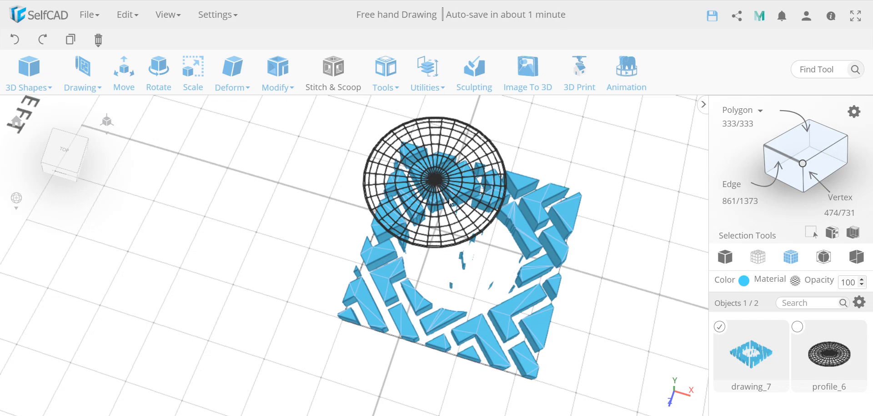
{"action": "left_click", "coordinate": [393, 74]}
{"action": "scroll", "coordinate": [447, 217], "scroll_direction": "down", "scroll_amount": 5}
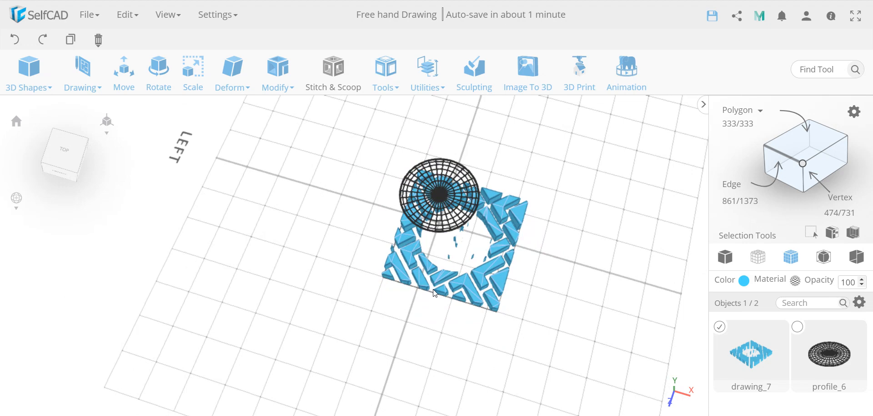
{"action": "mouse_move", "coordinate": [86, 77]}
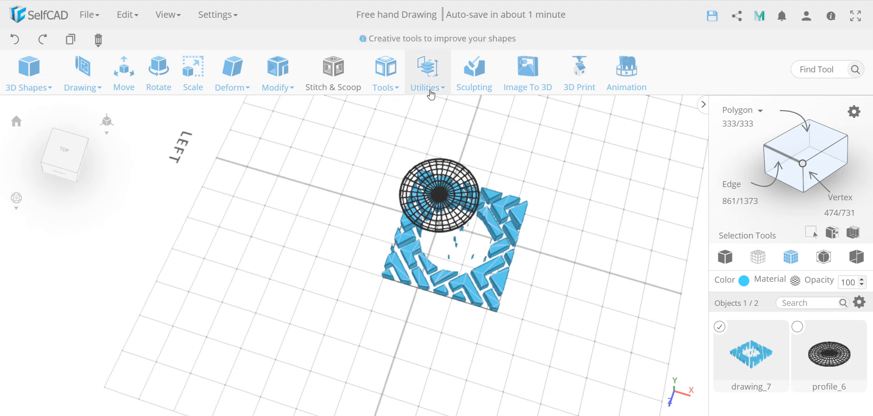
{"action": "left_click", "coordinate": [382, 88]}
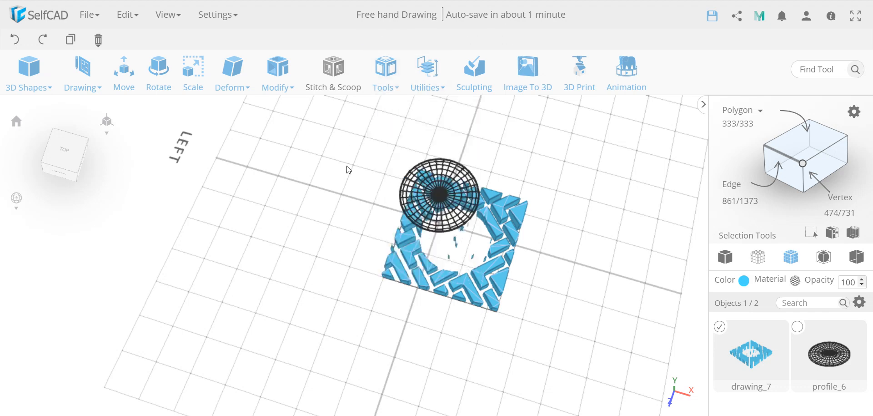